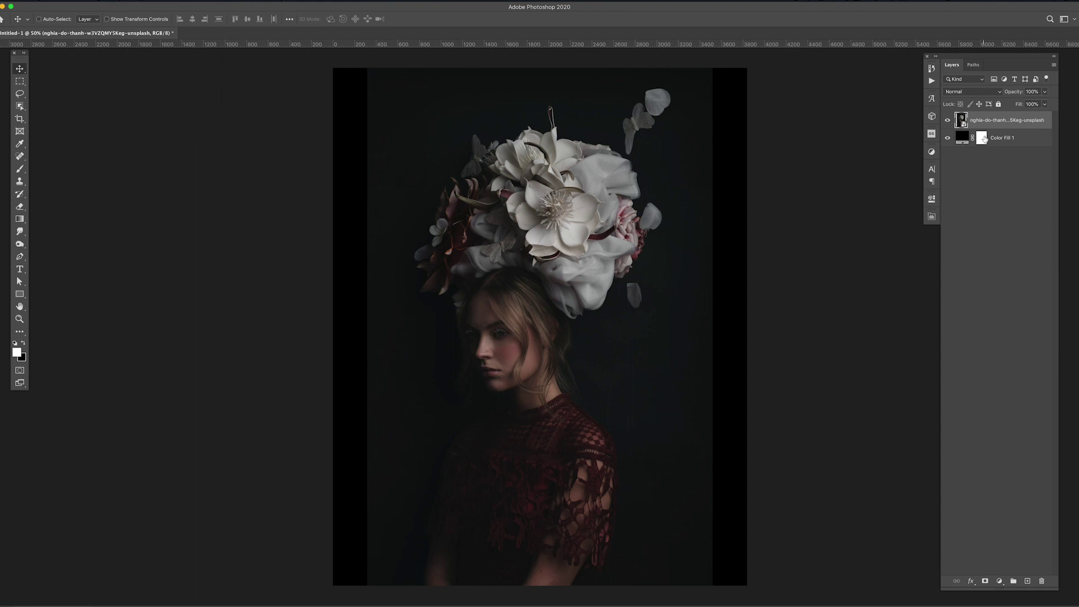
# Duplicate the portrait photo layer and enlarge the copy, shifting it slightly down
pyautogui.moveTo(597, 360); pyautogui.dragTo(597, 380)
pyautogui.hotkey('ctrl', 't')
pyautogui.moveTo(714, 90); pyautogui.dragTo(744, 52)
pyautogui.moveTo(703, 107); pyautogui.dragTo(703, 122)
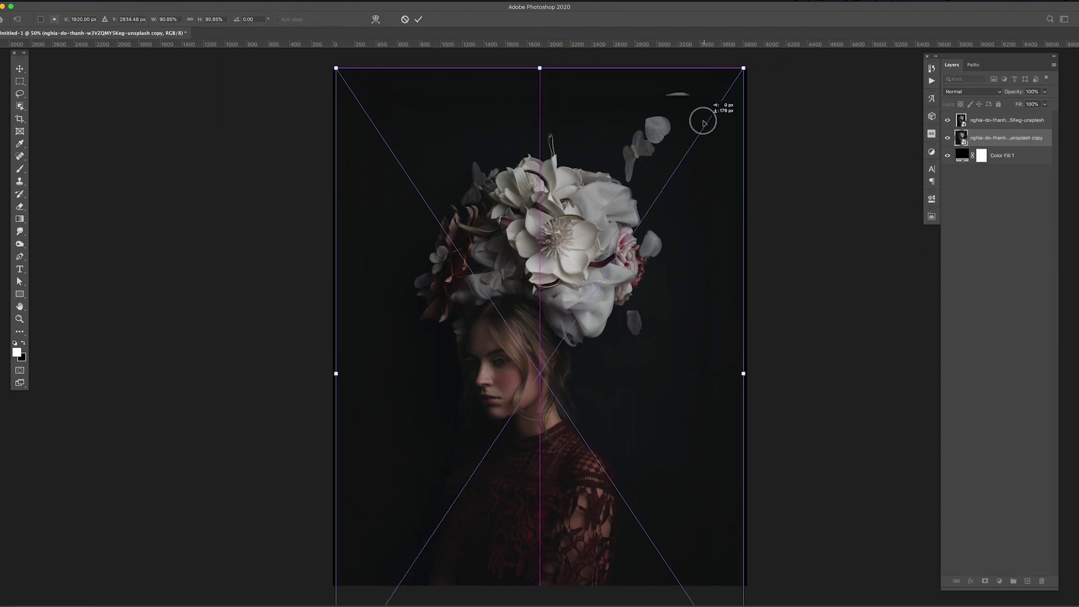
pyautogui.press('Return')
# In the original JPG, lasso the stray top-right petals, fill them out, and copy the cleaned photo
pyautogui.hotkey('ctrl', 'Tab')
pyautogui.press('l')
pyautogui.moveTo(619, 110); pyautogui.dragTo(616, 188)
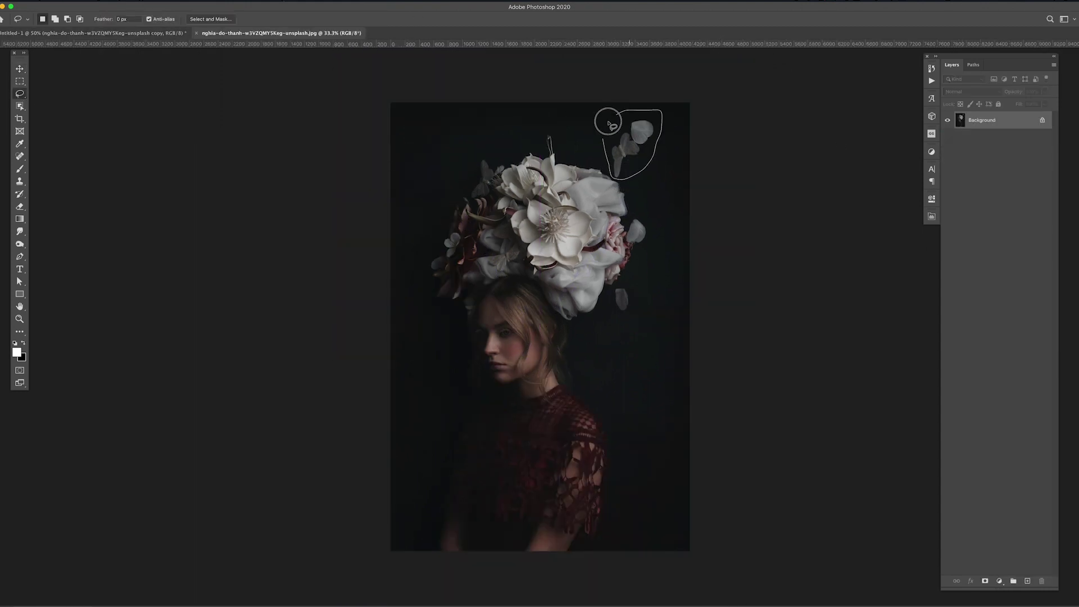
pyautogui.hotkey('shift', 'BackSpace')
pyautogui.press('Return')
pyautogui.hotkey('ctrl', 'Tab')
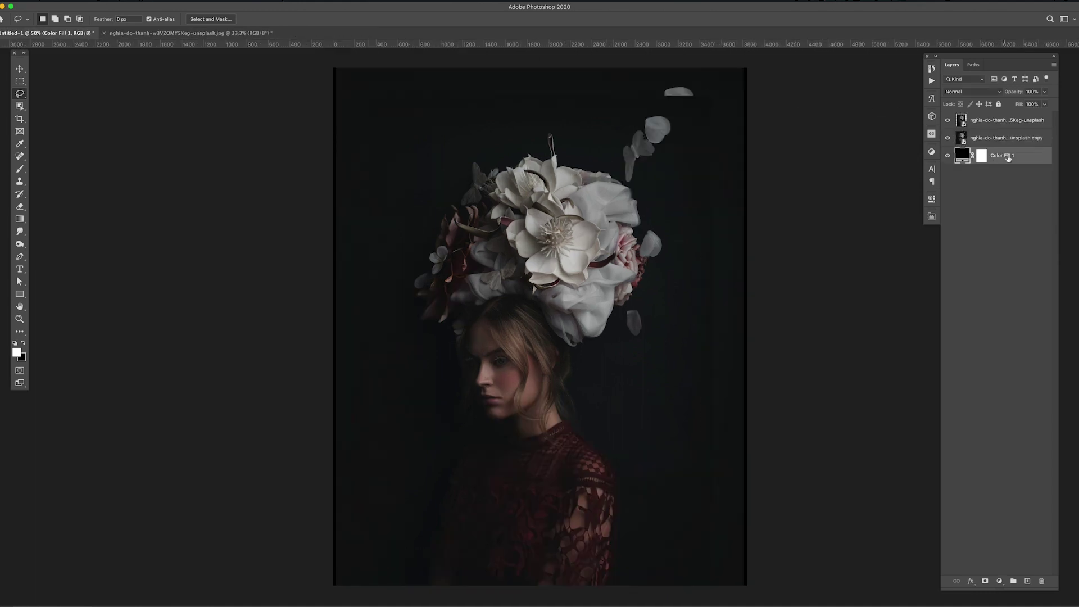
pyautogui.hotkey('ctrl', 'Tab')
# Paste the cleaned photo into the composite, move it into place and enlarge it
pyautogui.press('v')
pyautogui.hotkey('ctrl', 'Tab')
pyautogui.hotkey('ctrl', 'v')
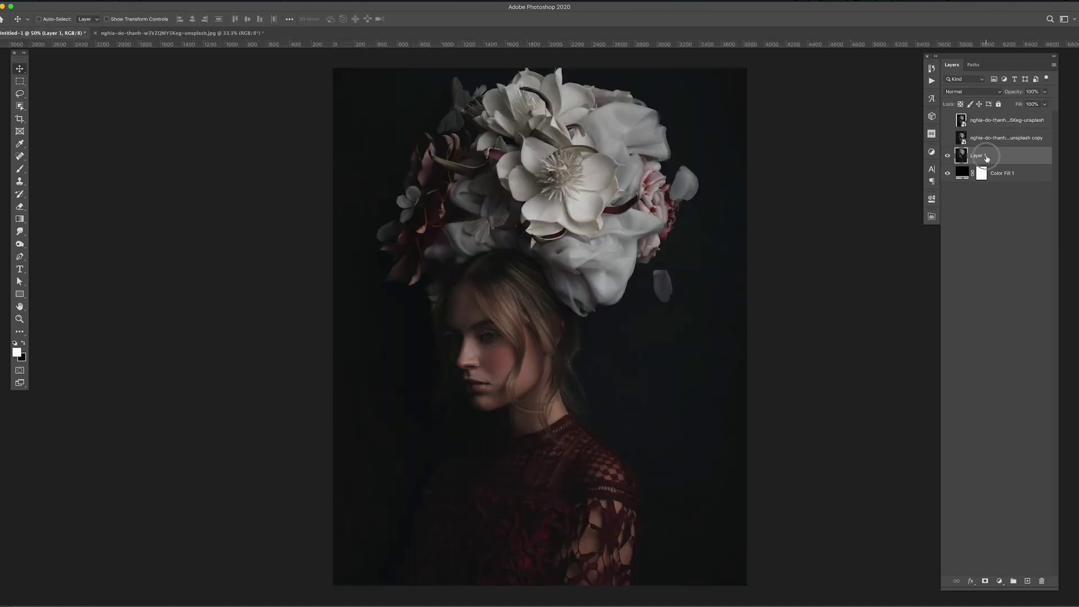
pyautogui.moveTo(583, 335); pyautogui.dragTo(583, 369)
pyautogui.hotkey('ctrl', 't')
pyautogui.moveTo(761, 257); pyautogui.dragTo(747, 264)
pyautogui.press('Return')
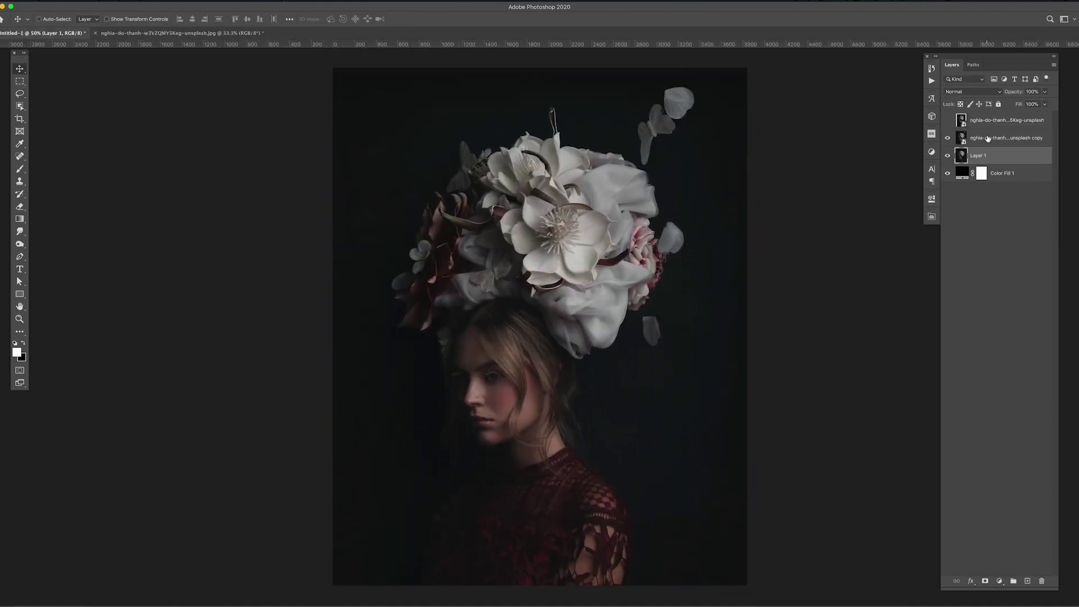
# Move the duplicated photo down and set up black-on-white mask painting
pyautogui.click(988, 139)
pyautogui.moveTo(686, 172); pyautogui.dragTo(686, 200)
pyautogui.hotkey('ctrl', 't')
pyautogui.press('Return')
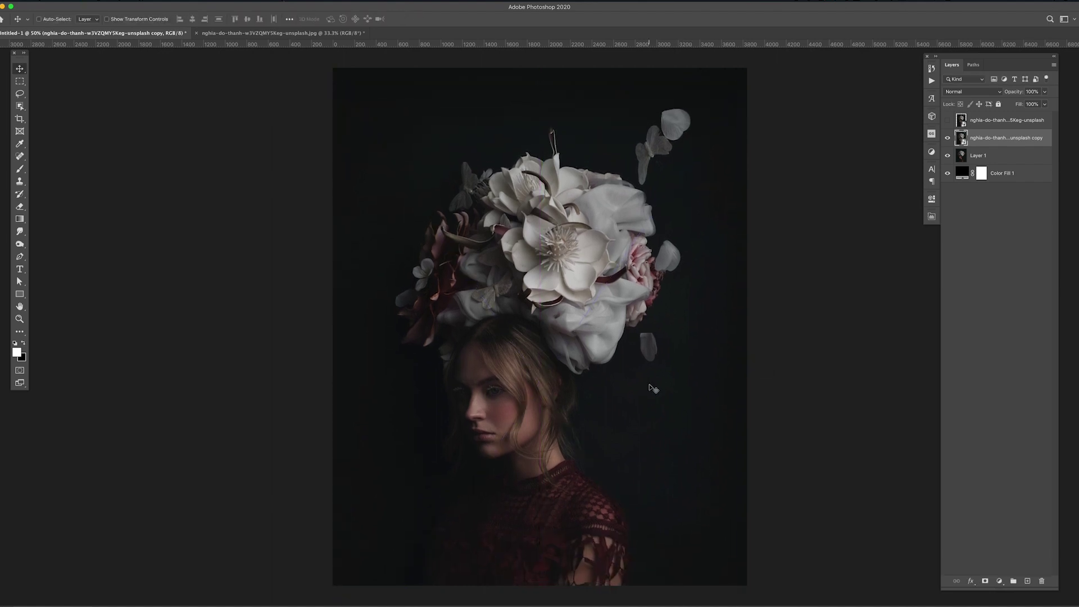
pyautogui.hotkey('ctrl', 'shift', 'm')
pyautogui.press('b')
pyautogui.press('x')
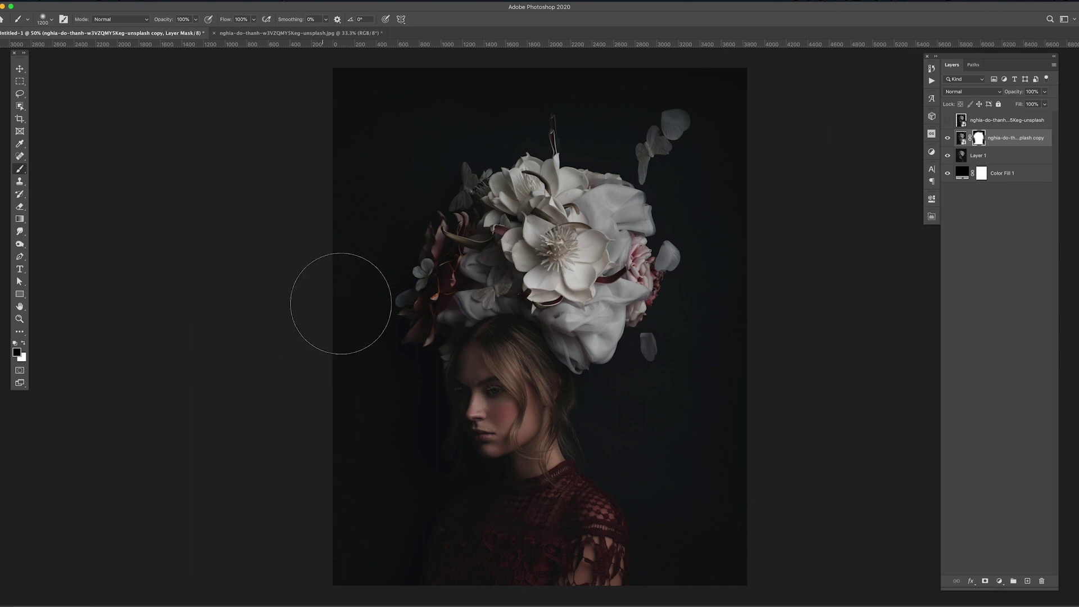
# Add a Levels adjustment above the copy, nudging the black input and midtone sliders slightly
pyautogui.press('x')
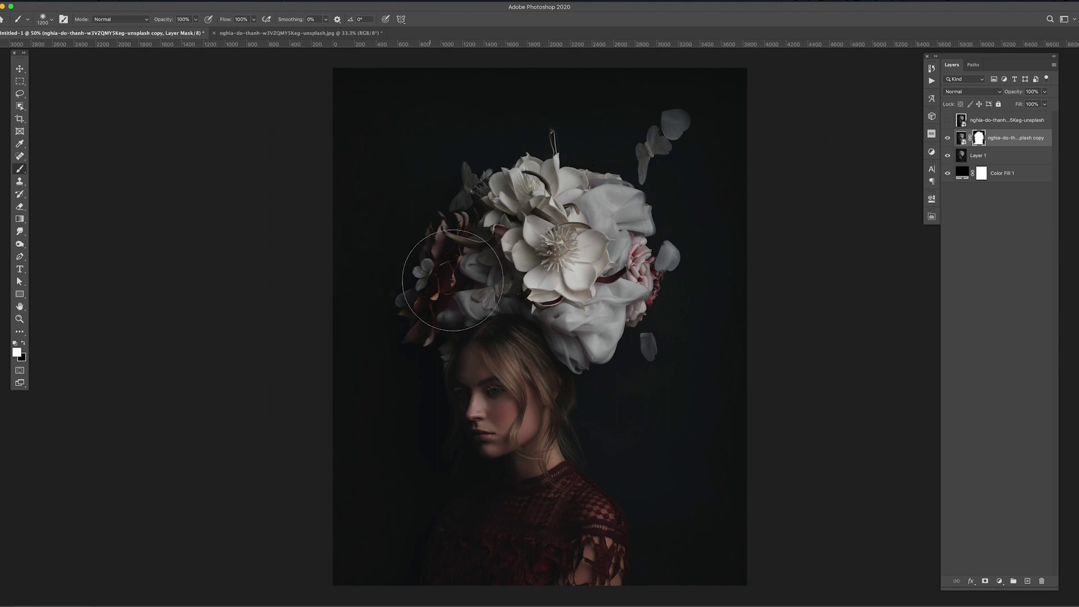
pyautogui.click(20, 68)
pyautogui.click(999, 581)
pyautogui.click(1012, 465)
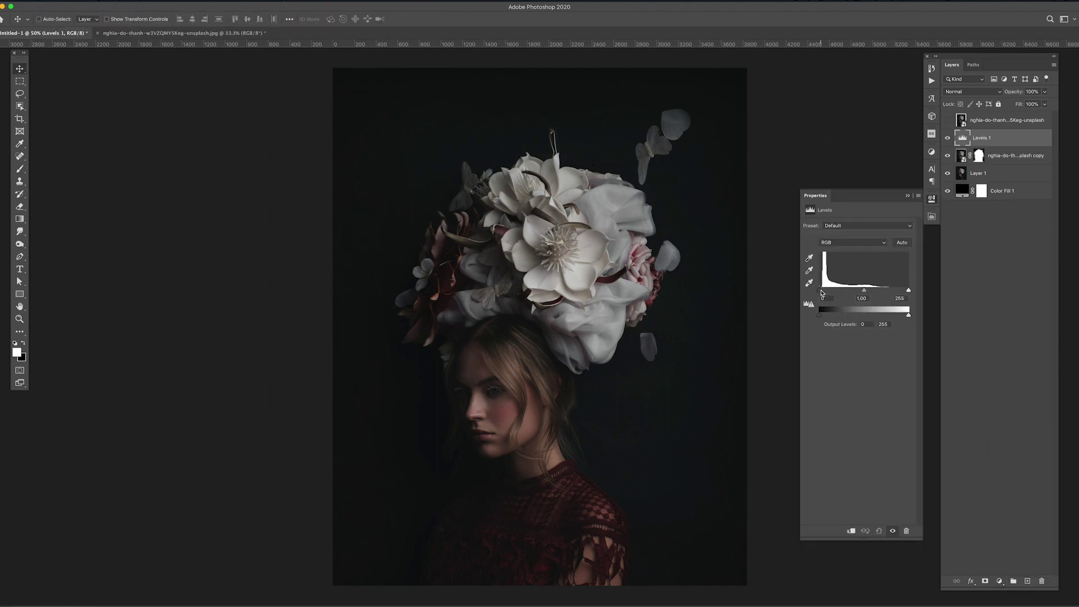
pyautogui.moveTo(821, 293); pyautogui.dragTo(822, 292)
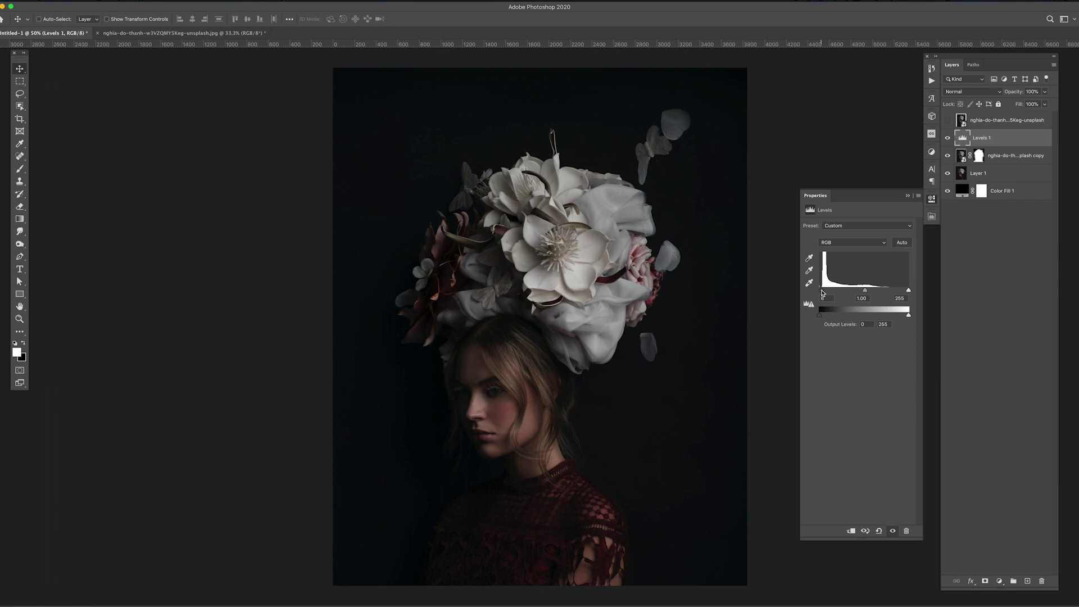
pyautogui.moveTo(863, 291); pyautogui.dragTo(861, 291)
pyautogui.click(931, 200)
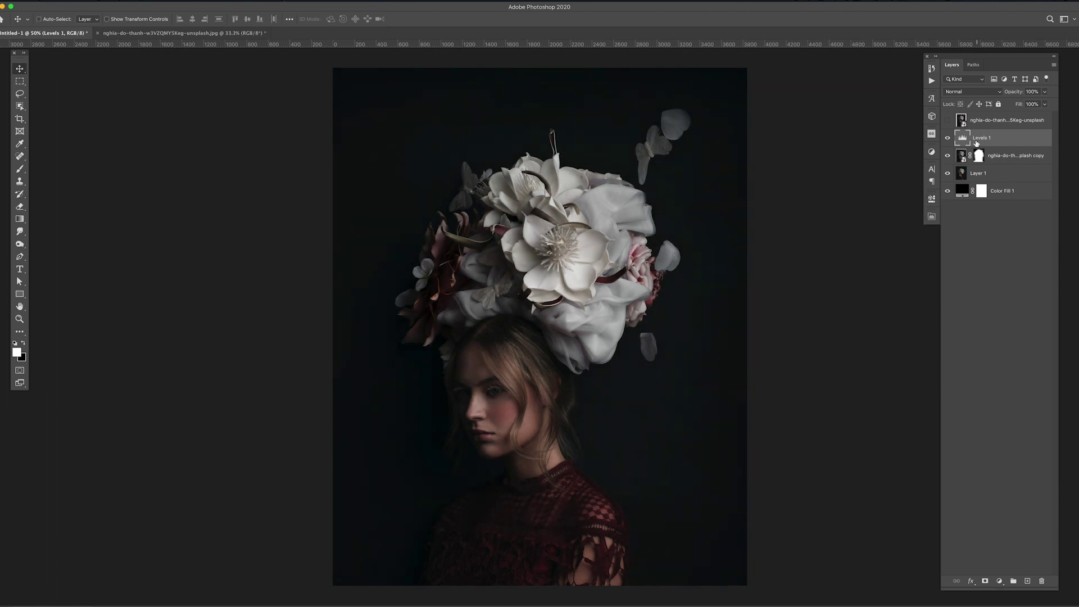
pyautogui.doubleClick(963, 138)
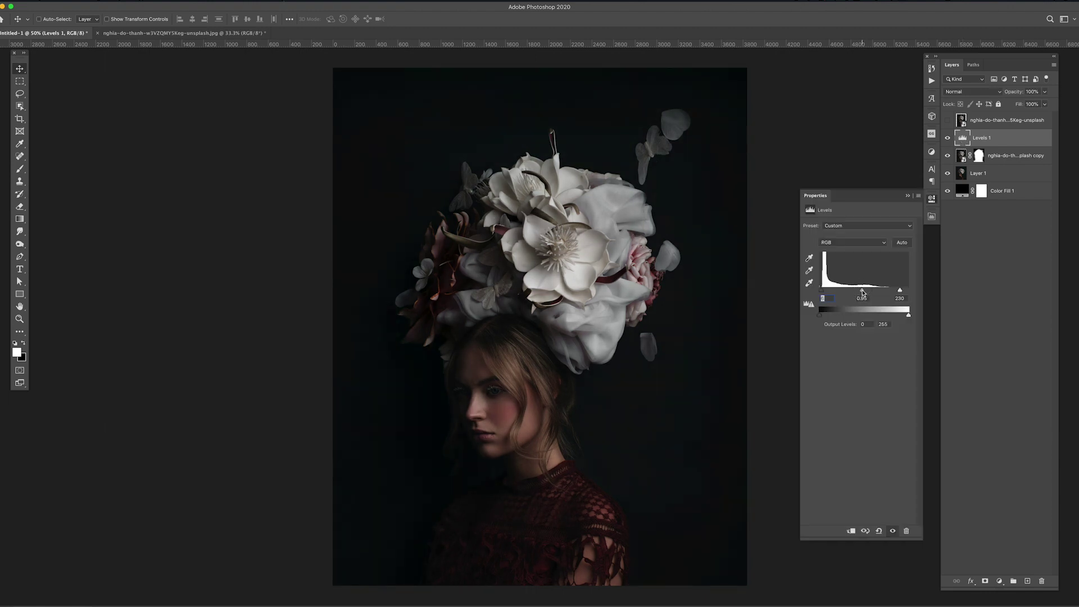
pyautogui.click(695, 344)
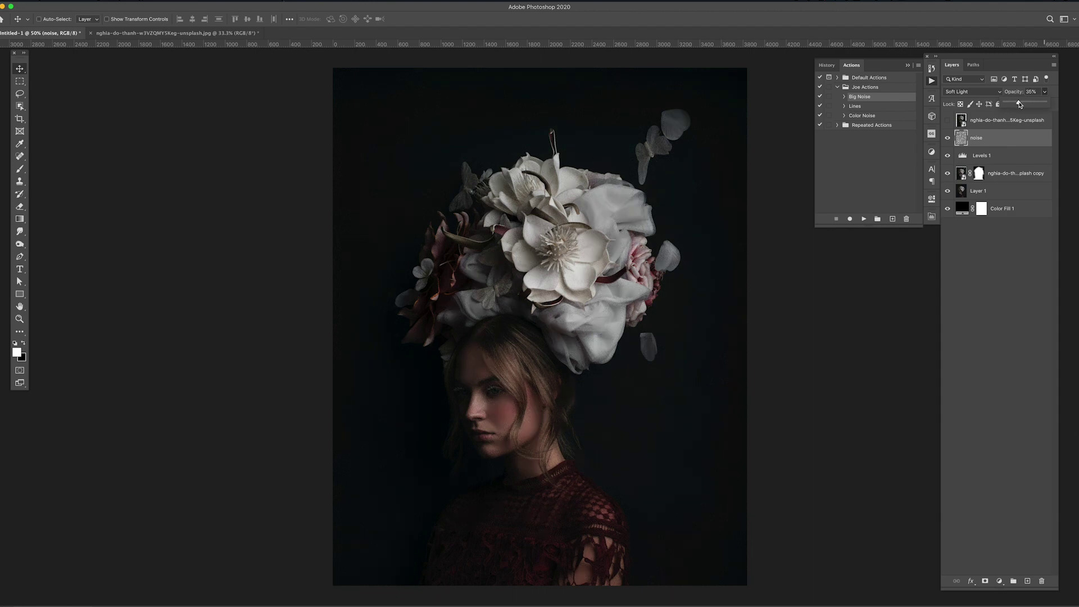
# Lower the noise layer to 34% opacity and move the Levels adjustment above it
pyautogui.moveTo(1019, 104); pyautogui.dragTo(1018, 105)
pyautogui.doubleClick(963, 208)
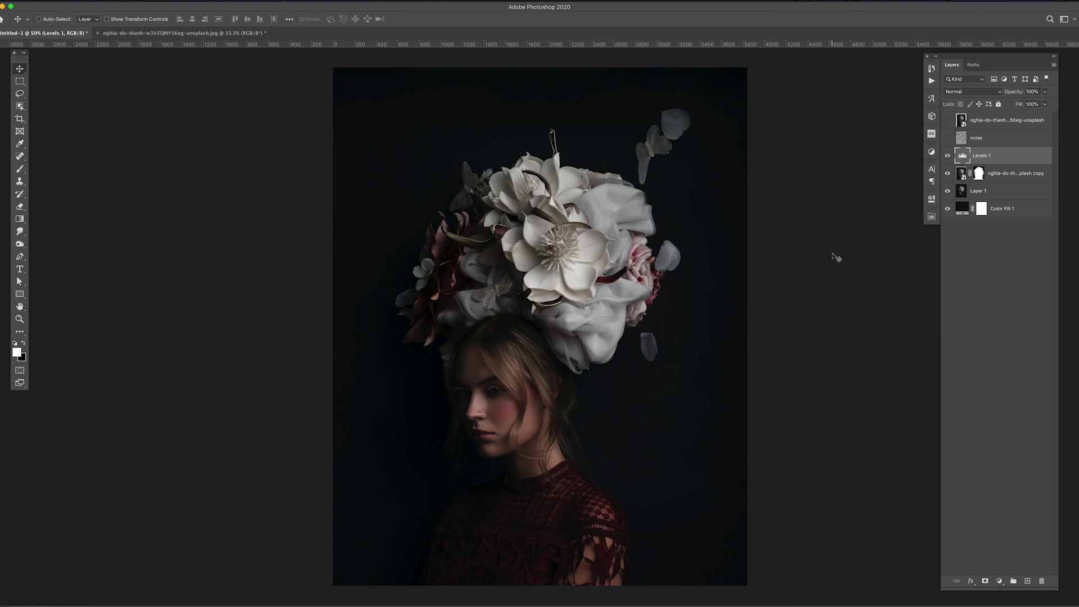
pyautogui.click(948, 138)
pyautogui.moveTo(980, 155); pyautogui.dragTo(981, 135)
pyautogui.click(932, 200)
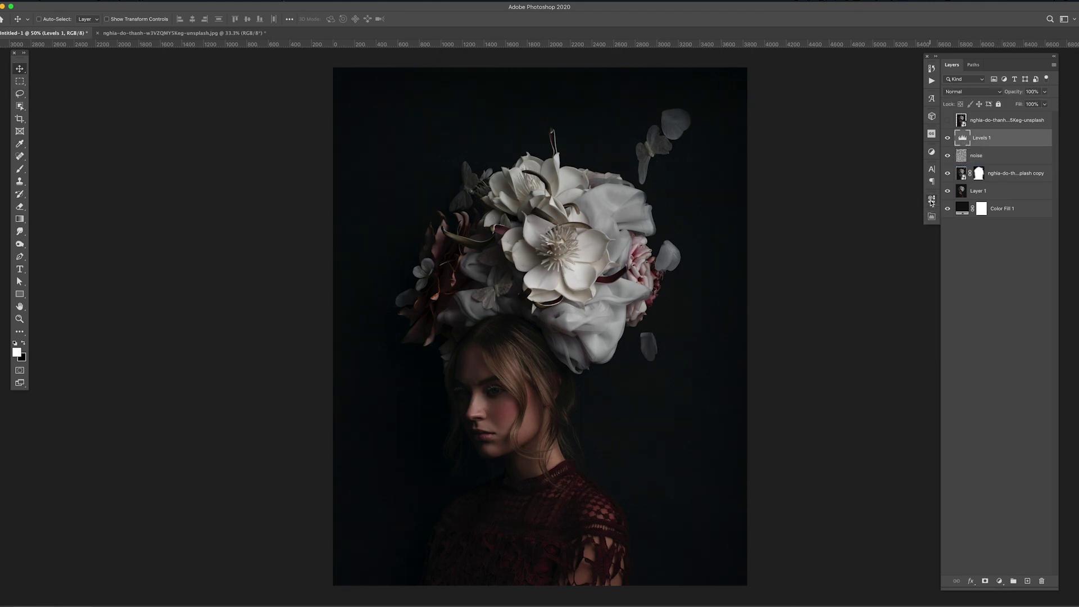
pyautogui.click(20, 81)
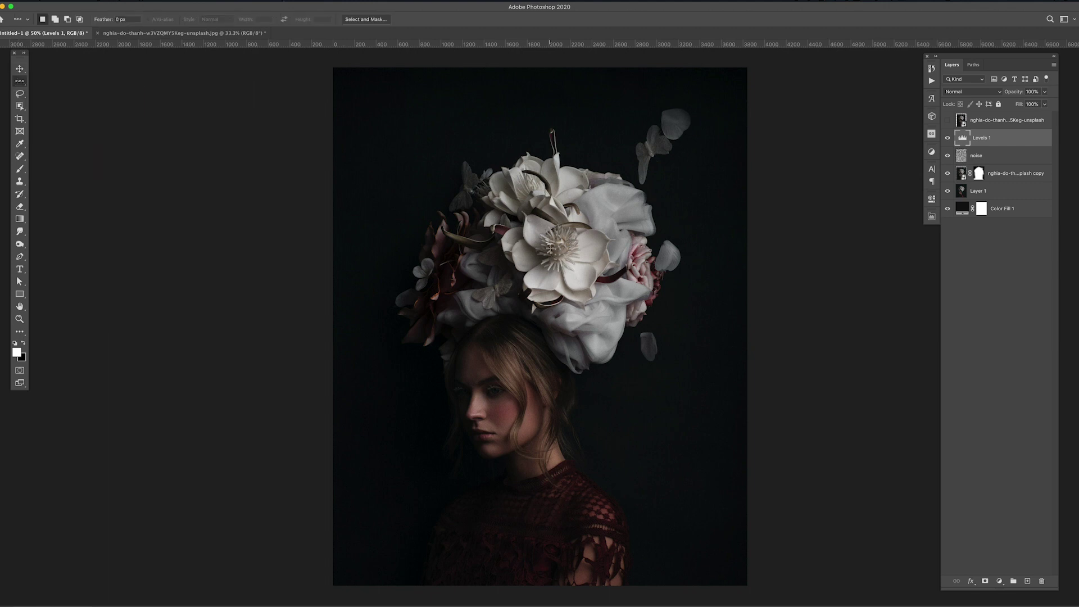
# Copy a narrow lasso-selected strip of the photo to its own layer and stretch it to canvas height
pyautogui.press('super+shift+alt+n')
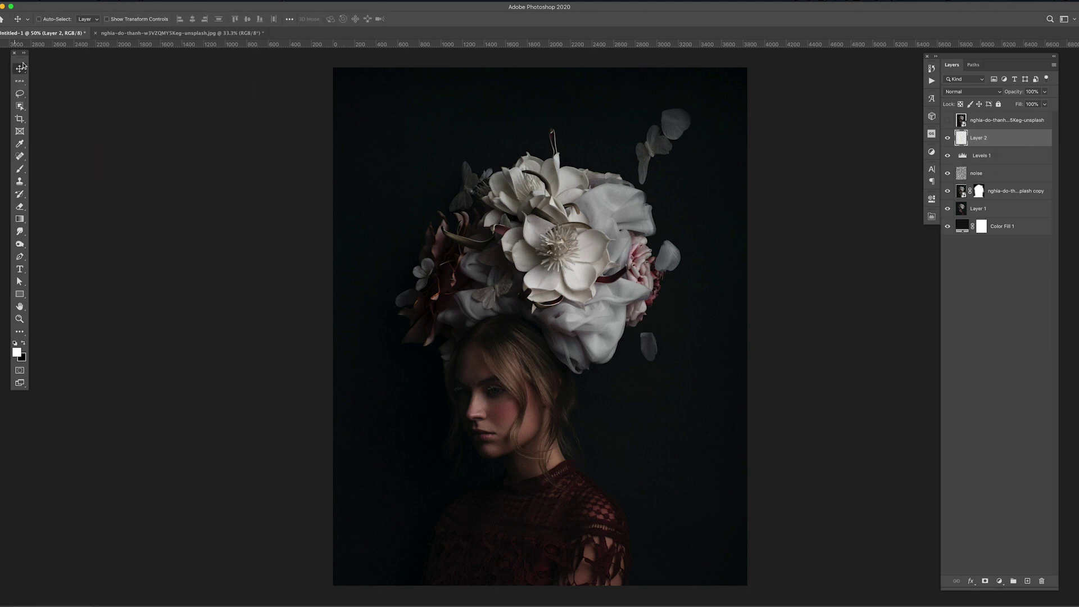
pyautogui.click(20, 93)
pyautogui.moveTo(576, 211); pyautogui.dragTo(537, 258)
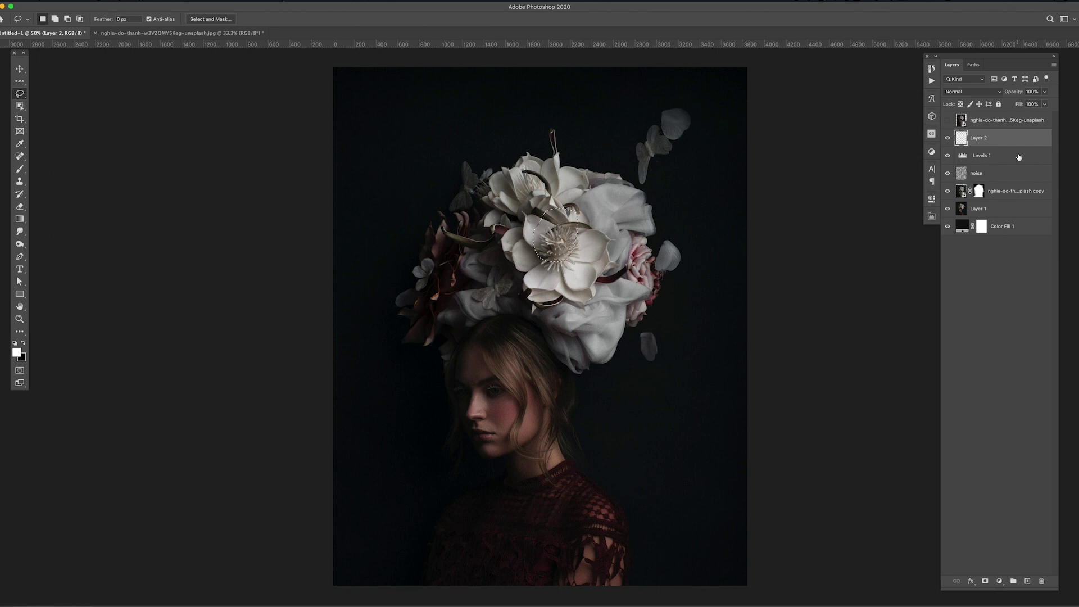
pyautogui.press('super+j')
pyautogui.press('super+t')
pyautogui.moveTo(556, 211); pyautogui.dragTo(555, 68)
pyautogui.moveTo(555, 258); pyautogui.dragTo(556, 584)
pyautogui.press('Return')
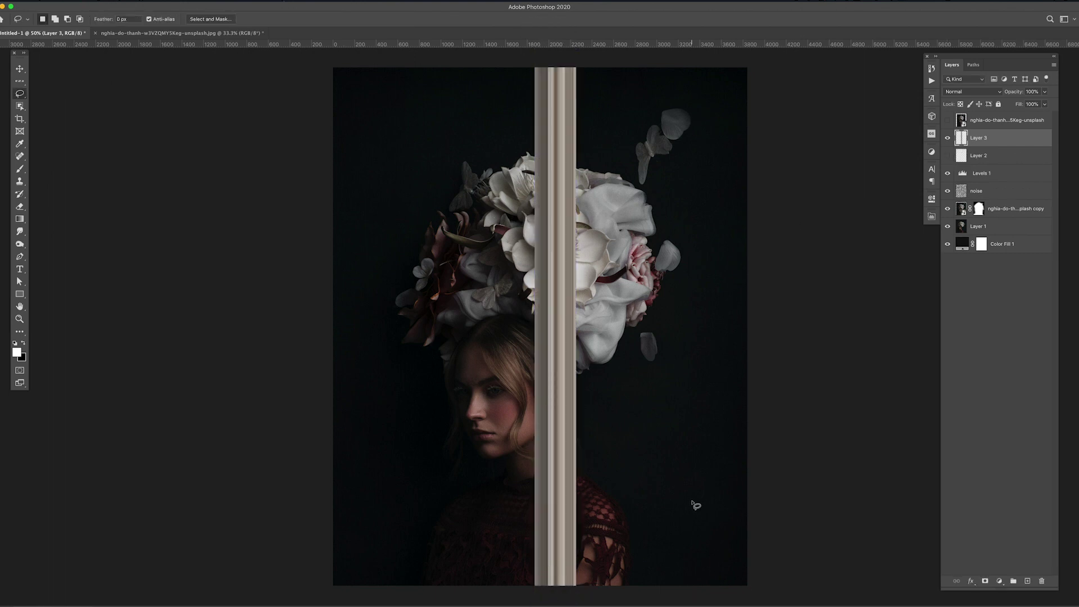
# Hide the strip and stamp the visible image onto a new layer above Levels
pyautogui.press('m')
pyautogui.click(947, 138)
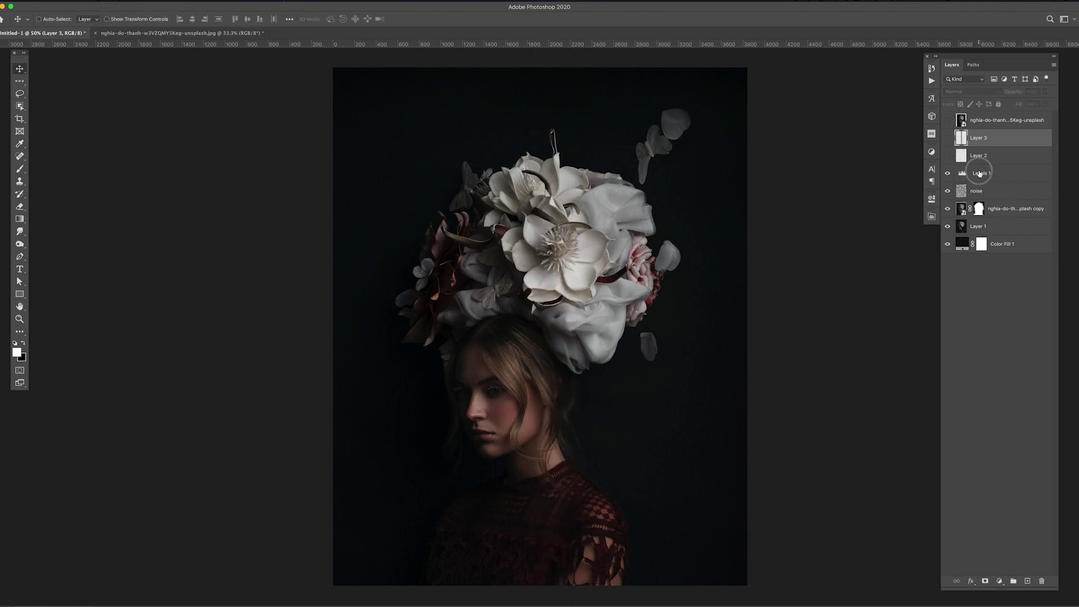
pyautogui.click(980, 173)
pyautogui.click(1028, 581)
pyautogui.press('super+shift+alt+e')
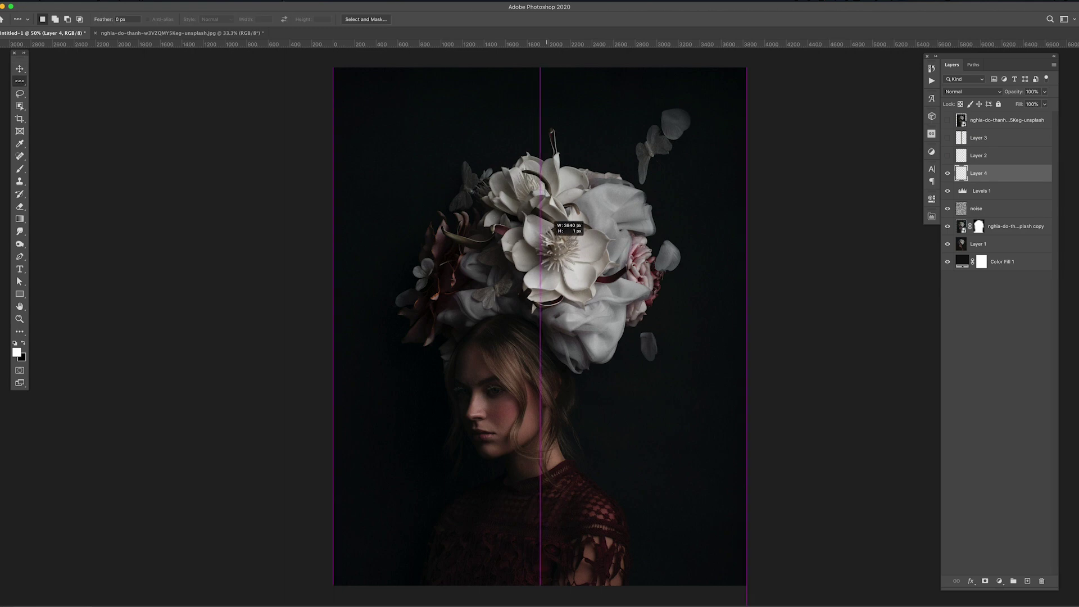
# Stretch a thin row across the flowers into full-height vertical streaks
pyautogui.moveTo(332, 241); pyautogui.dragTo(748, 243)
pyautogui.press('super+t')
pyautogui.moveTo(541, 240); pyautogui.dragTo(541, 67)
pyautogui.press('Return')
pyautogui.moveTo(541, 244); pyautogui.dragTo(549, 585)
pyautogui.press('super+t')
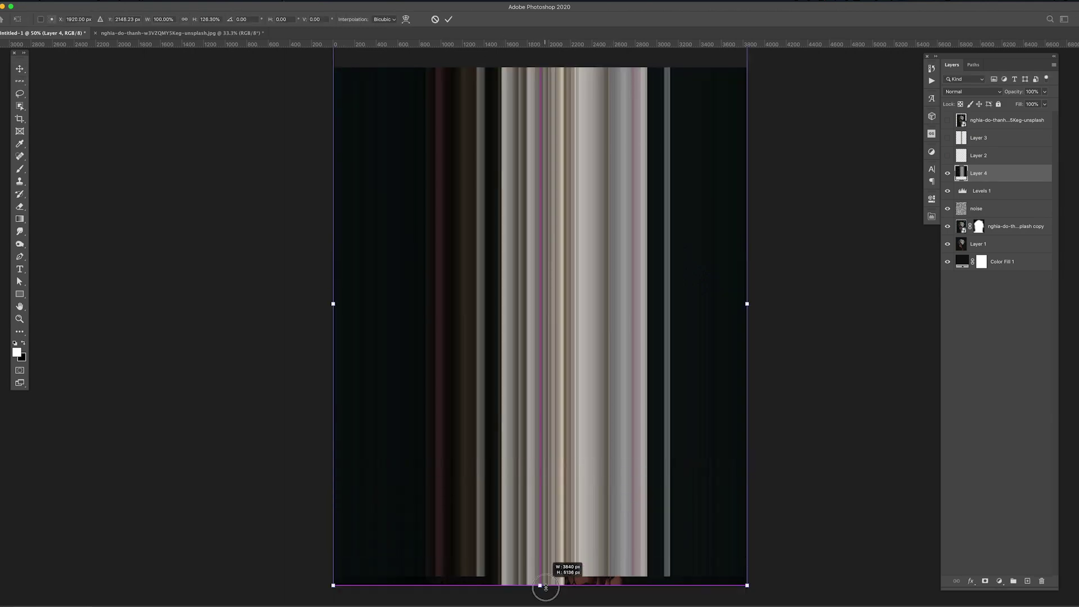
pyautogui.press('Return')
pyautogui.click(947, 173)
# Copy a narrow band of the streaks to a new layer and trim its right side
pyautogui.press('m')
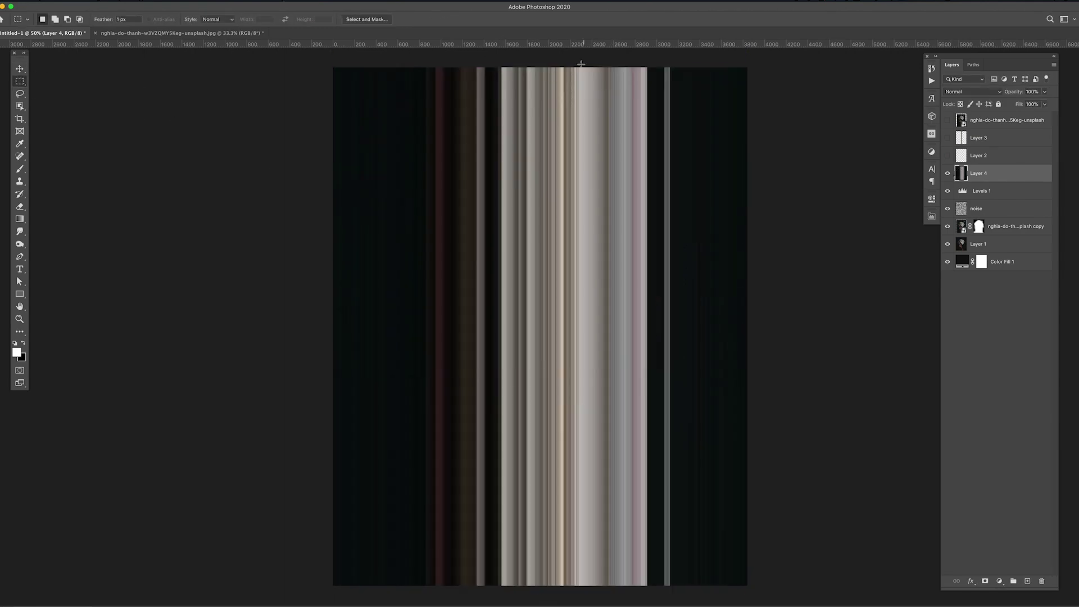
pyautogui.moveTo(534, 67); pyautogui.dragTo(576, 584)
pyautogui.press('super+j')
pyautogui.click(947, 191)
pyautogui.moveTo(542, 67); pyautogui.dragTo(587, 584)
pyautogui.press('super+t')
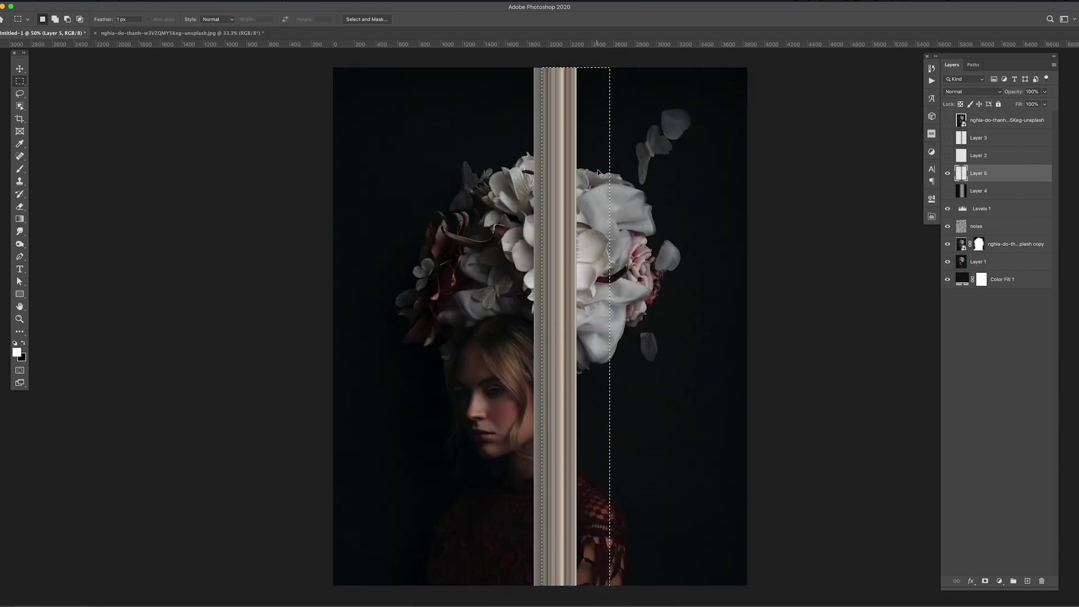
pyautogui.moveTo(587, 326); pyautogui.dragTo(561, 326)
pyautogui.press('Return')
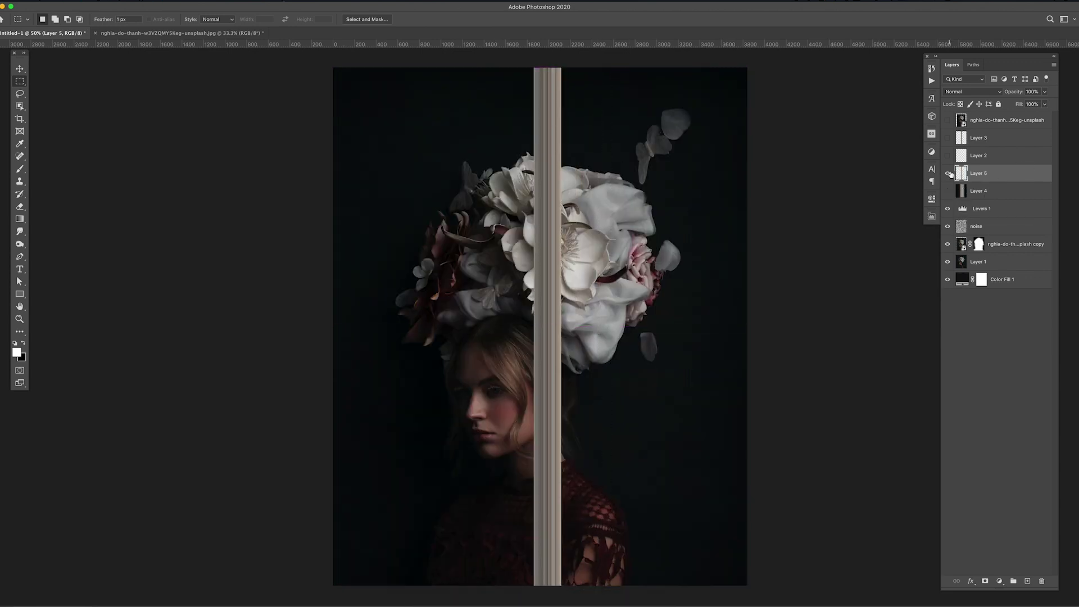
pyautogui.click(948, 173)
# Mask the stripe layer and paint black to bring the petal in front of the stripe
pyautogui.click(948, 174)
pyautogui.click(985, 580)
pyautogui.press('b')
pyautogui.rightClick(536, 243)
pyautogui.press('Return')
pyautogui.press('x')
pyautogui.press('super+equal')
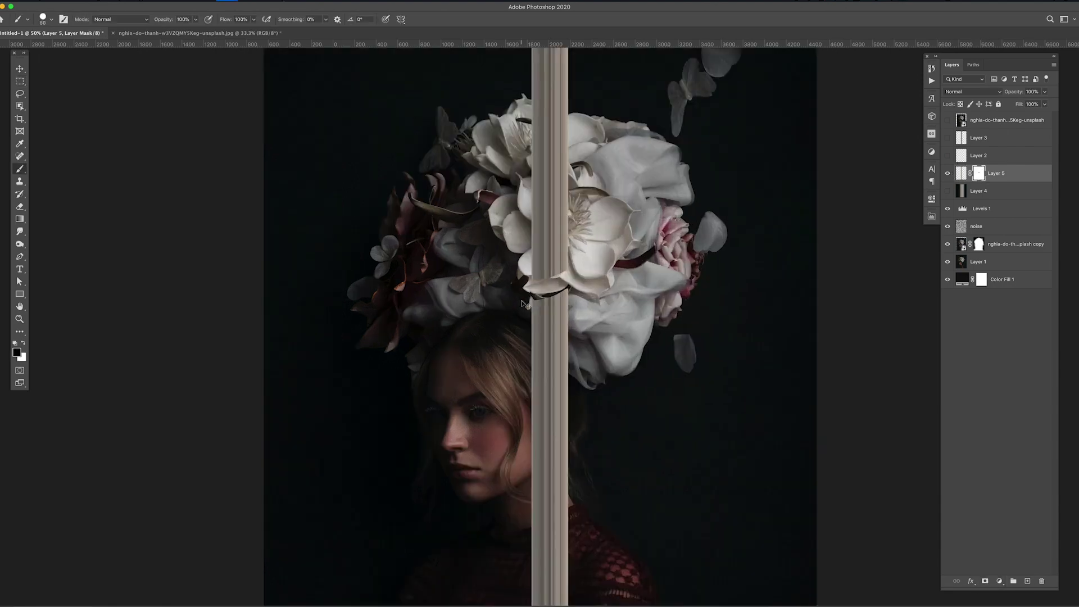
pyautogui.scroll(5, 540, 301)
pyautogui.moveTo(461, 242)
pyautogui.mouseDown()
pyautogui.moveTo(596, 278)
pyautogui.moveTo(482, 343)
pyautogui.mouseUp()
# Paint black on the mask to hide the stripe over the flower centre
pyautogui.press('x')
pyautogui.rightClick(604, 311)
pyautogui.press('Escape')
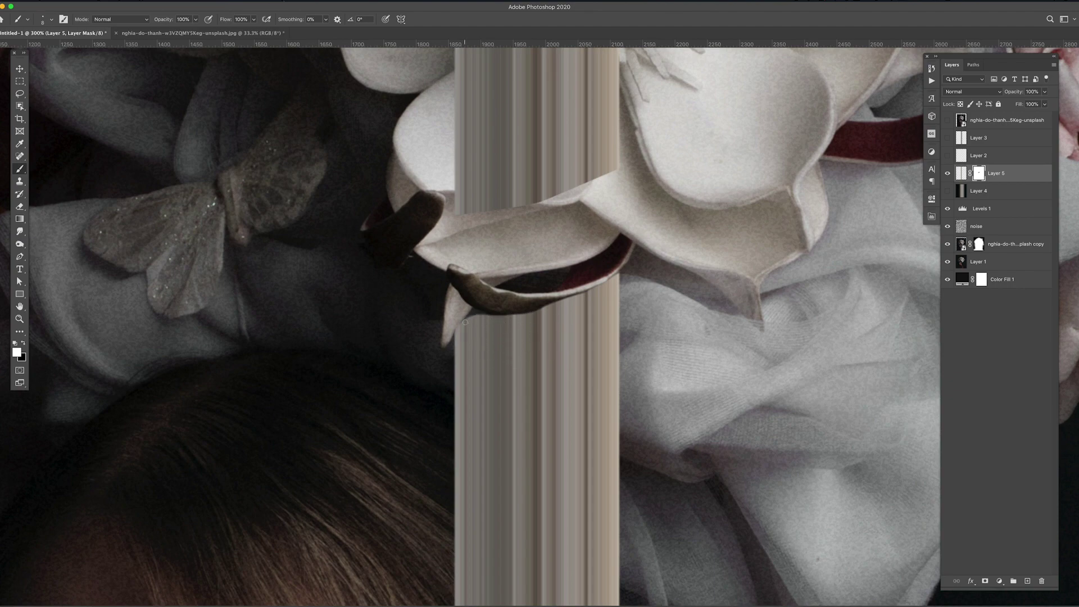
pyautogui.press('super+minus')
pyautogui.press('super+minus')
pyautogui.press('super+minus')
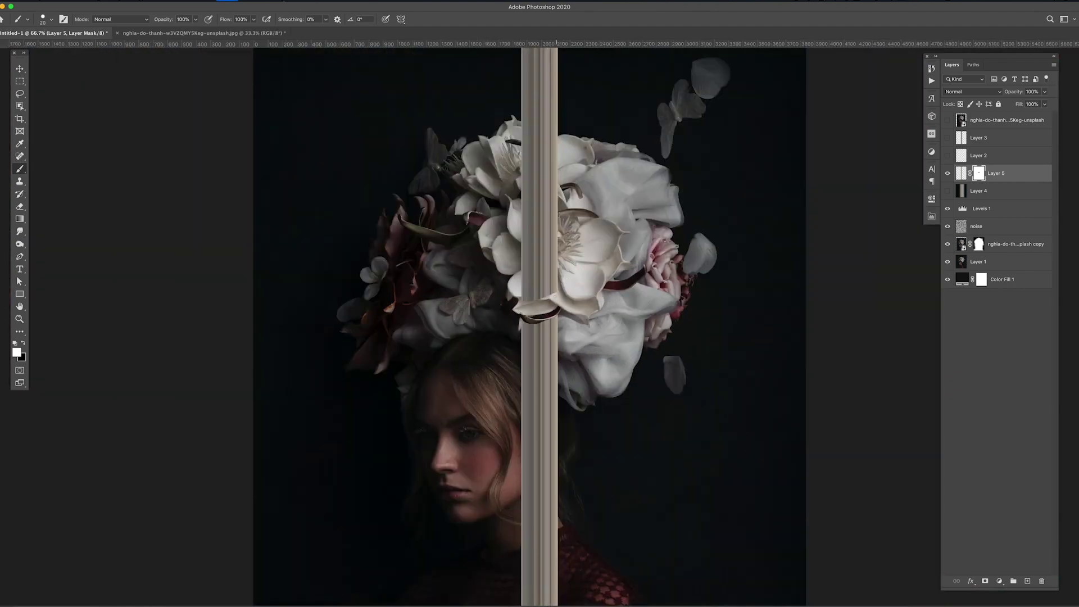
pyautogui.press('x')
pyautogui.moveTo(531, 298); pyautogui.dragTo(528, 187)
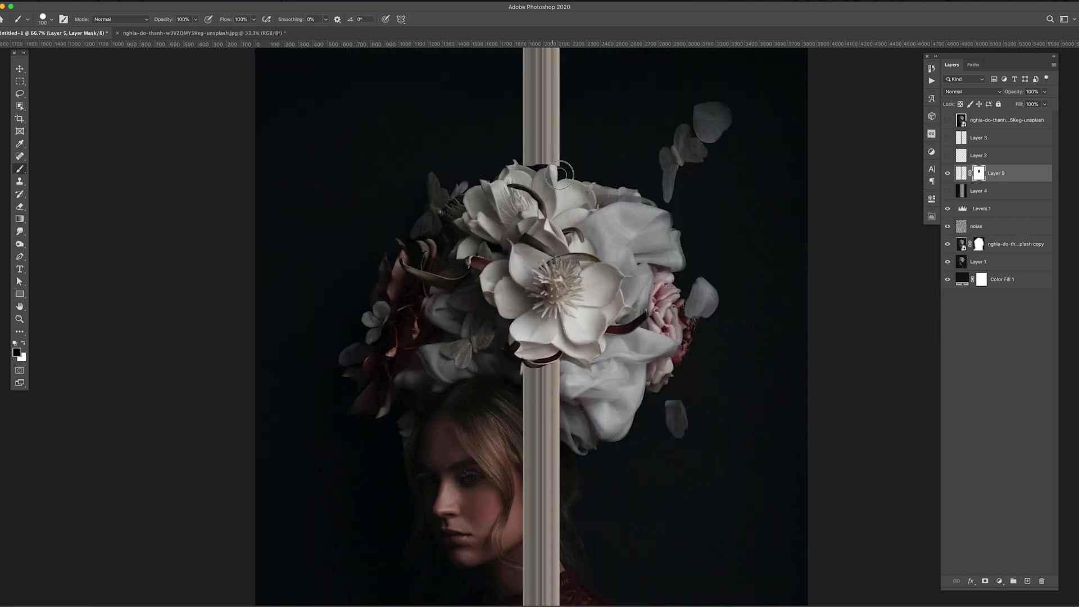
# Refine the mask around the flower top, restoring the stripe above it
pyautogui.press('super+plus')
pyautogui.press('super+plus')
pyautogui.moveTo(560, 232)
pyautogui.mouseDown()
pyautogui.moveTo(505, 112)
pyautogui.moveTo(526, 185)
pyautogui.mouseUp()
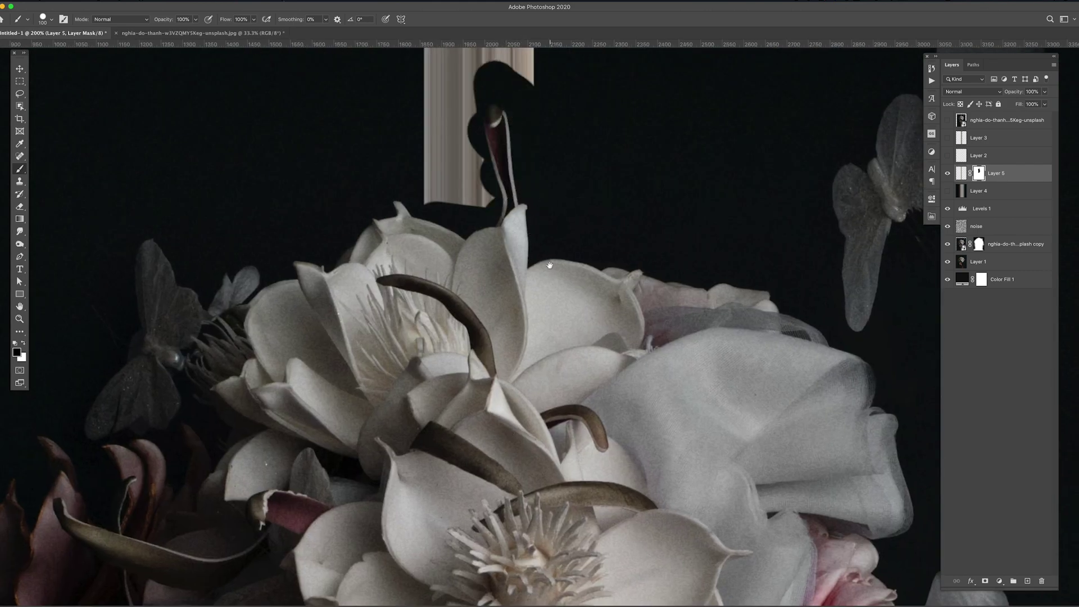
pyautogui.moveTo(461, 203); pyautogui.dragTo(494, 217)
pyautogui.moveTo(463, 267)
pyautogui.mouseDown()
pyautogui.moveTo(522, 186)
pyautogui.moveTo(562, 241)
pyautogui.moveTo(548, 337)
pyautogui.moveTo(567, 387)
pyautogui.moveTo(542, 203)
pyautogui.mouseUp()
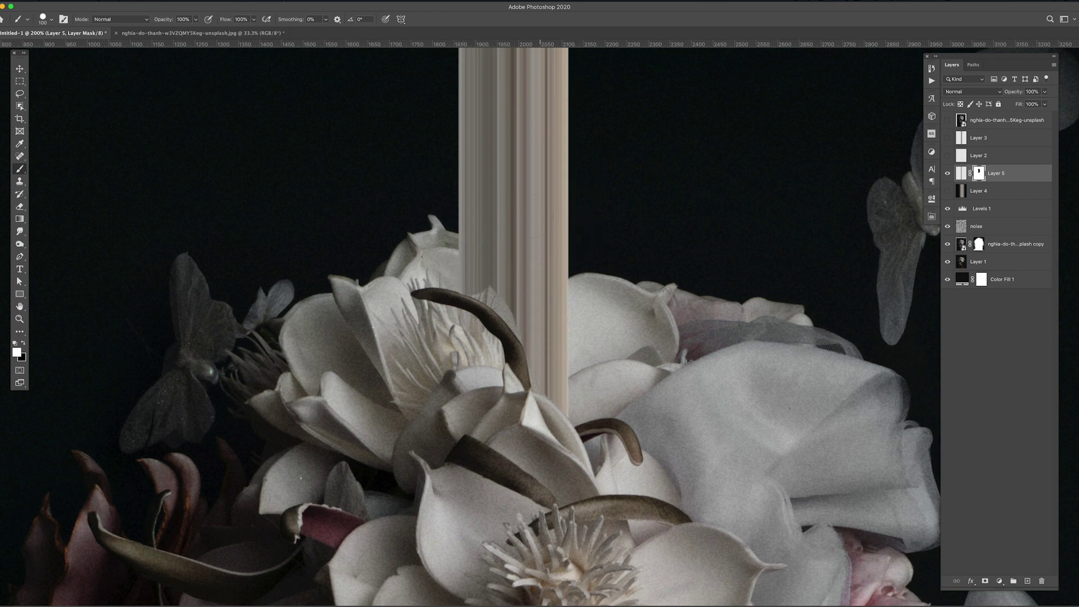
pyautogui.press('[')
pyautogui.press('[')
pyautogui.click(20, 68)
pyautogui.press('super+0')
# Group Layer 5, mask it, and cut thin vertical strips out of the pillar with marquee fills
pyautogui.press('super+g')
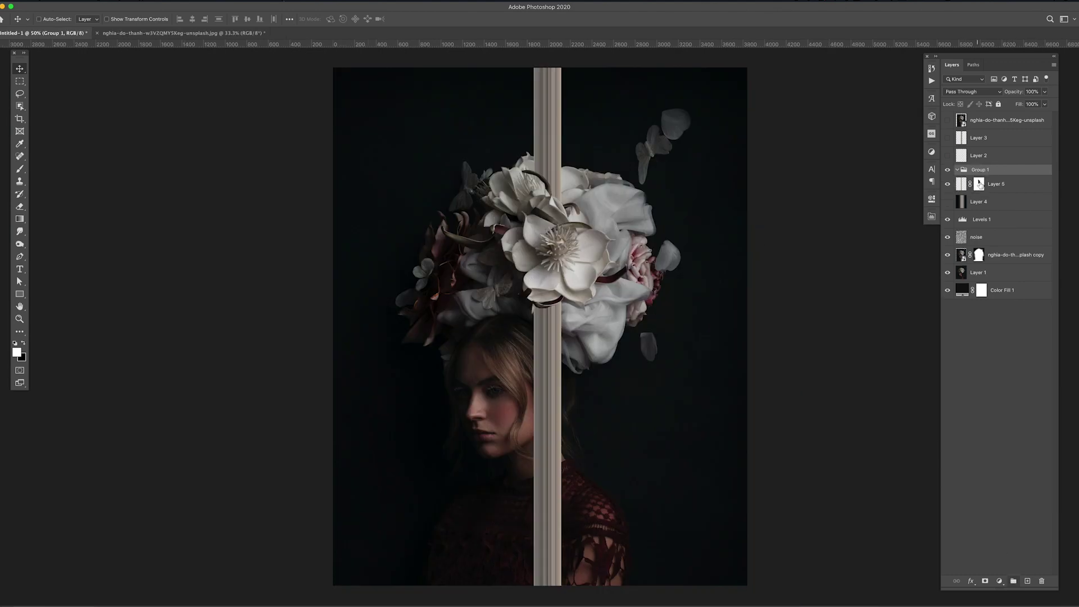
pyautogui.click(985, 582)
pyautogui.press('m')
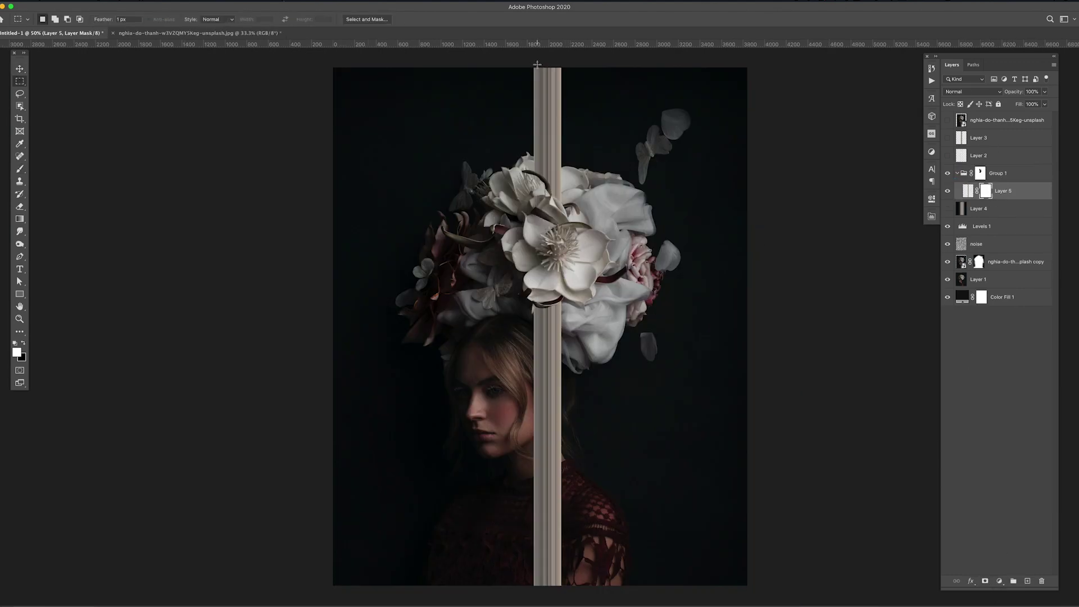
pyautogui.moveTo(537, 64); pyautogui.dragTo(540, 590)
pyautogui.press('BackSpace')
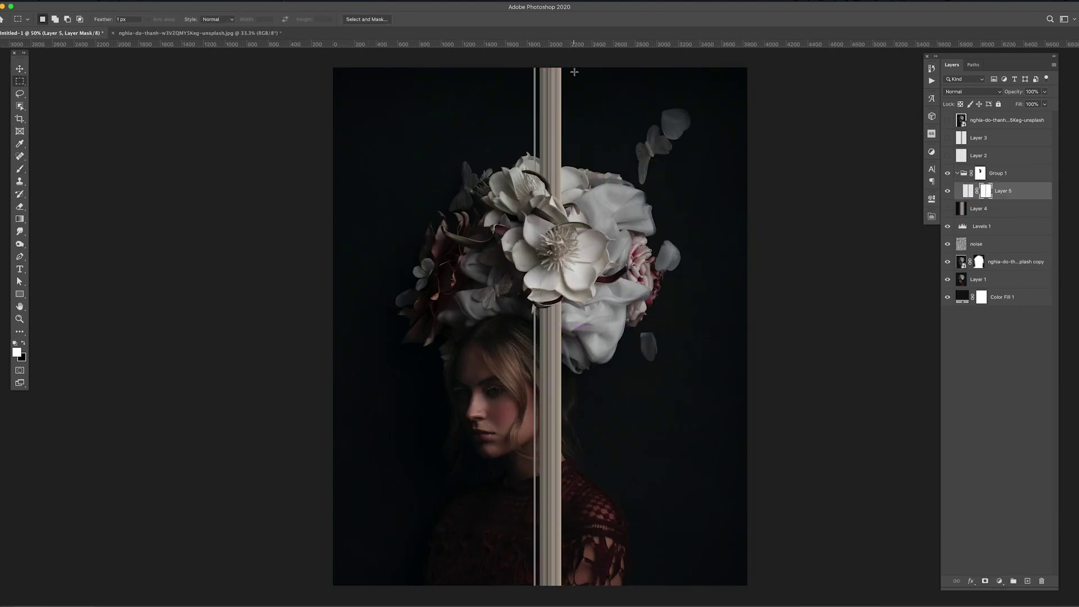
pyautogui.moveTo(543, 67); pyautogui.dragTo(549, 591)
pyautogui.press('BackSpace')
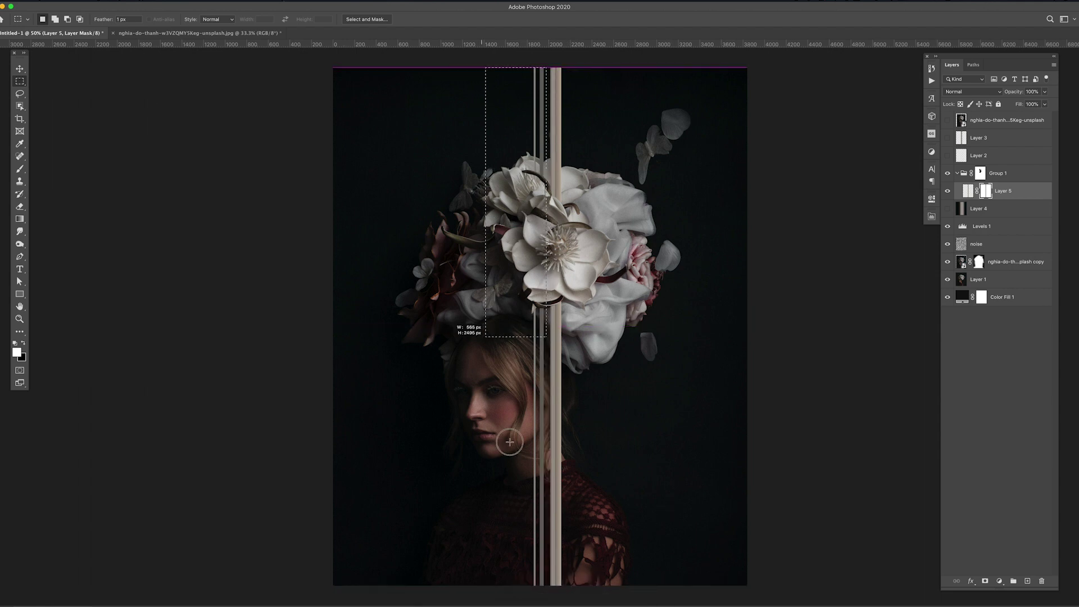
pyautogui.hotkey('ctrl', 'z')
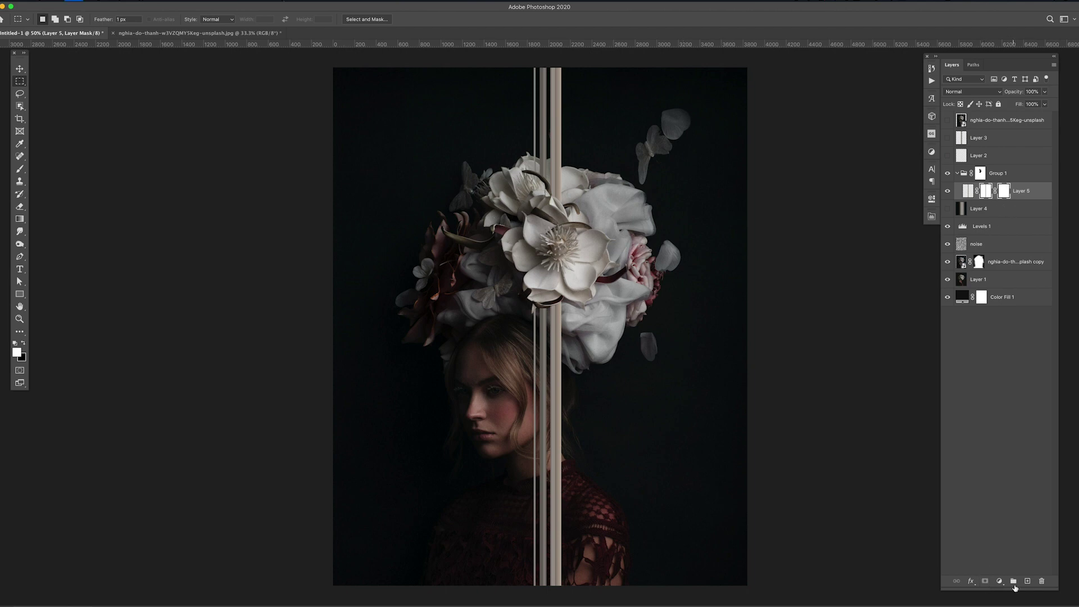
# Clip a noise copy to the stripes and set a roughly half opacity and flow brush on the shadow layer
pyautogui.moveTo(999, 191); pyautogui.dragTo(991, 207)
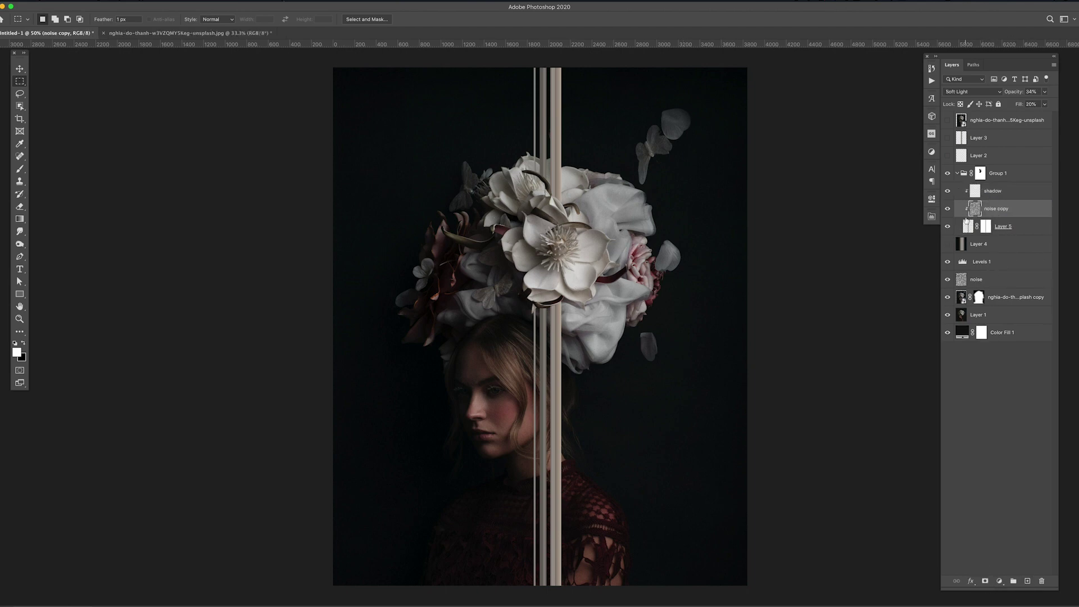
pyautogui.hotkey('ctrl', '+')
pyautogui.click(995, 194)
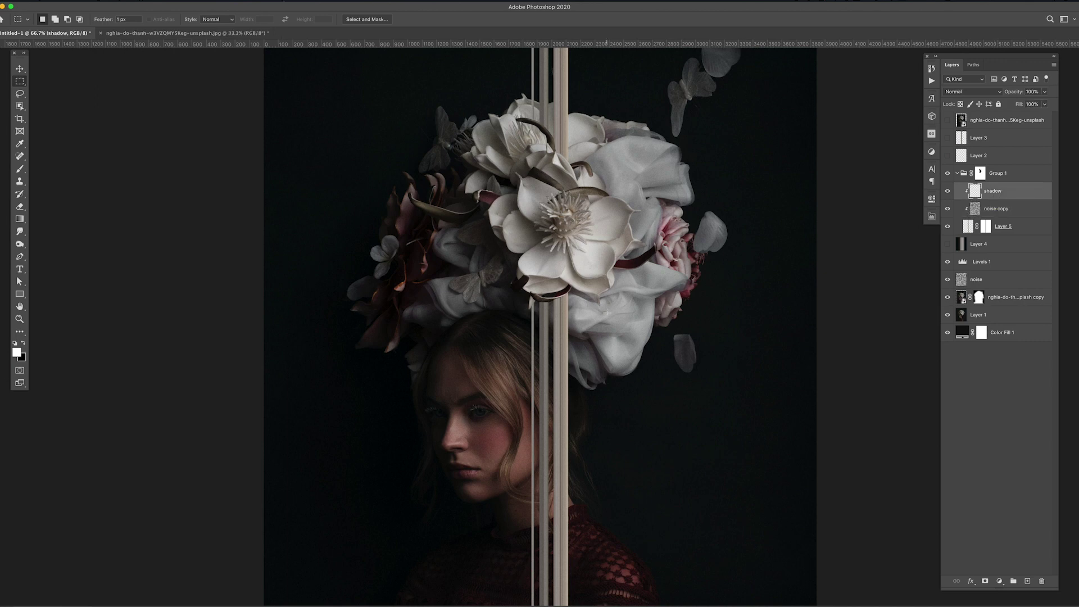
pyautogui.press('b')
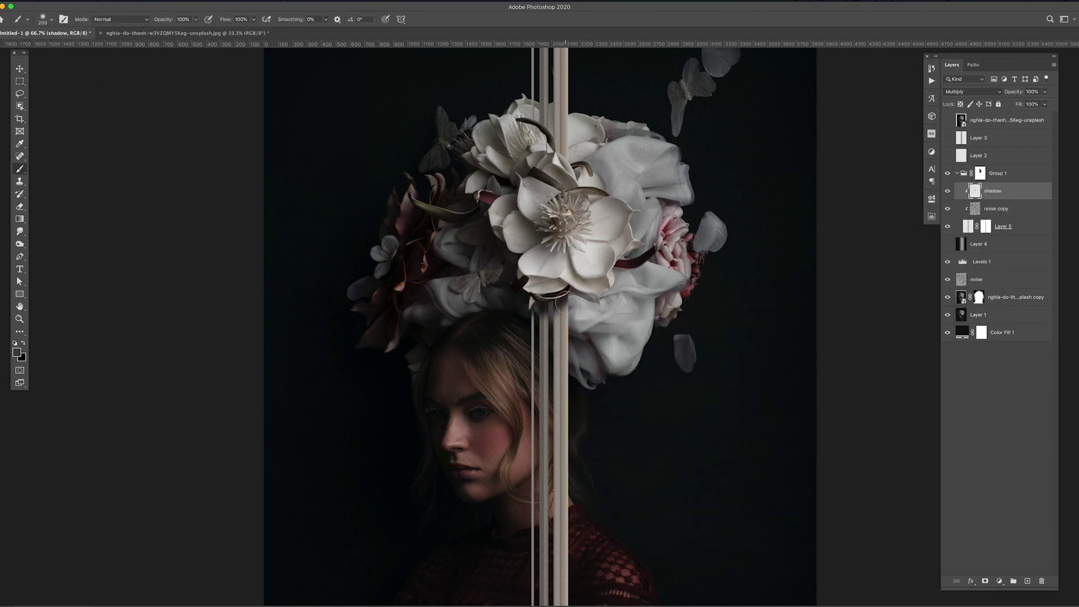
pyautogui.hscroll(-1, 557, 304)
pyautogui.hotkey('shift', '4')
pyautogui.hotkey('shift', '8')
pyautogui.press('5')
pyautogui.press('1')
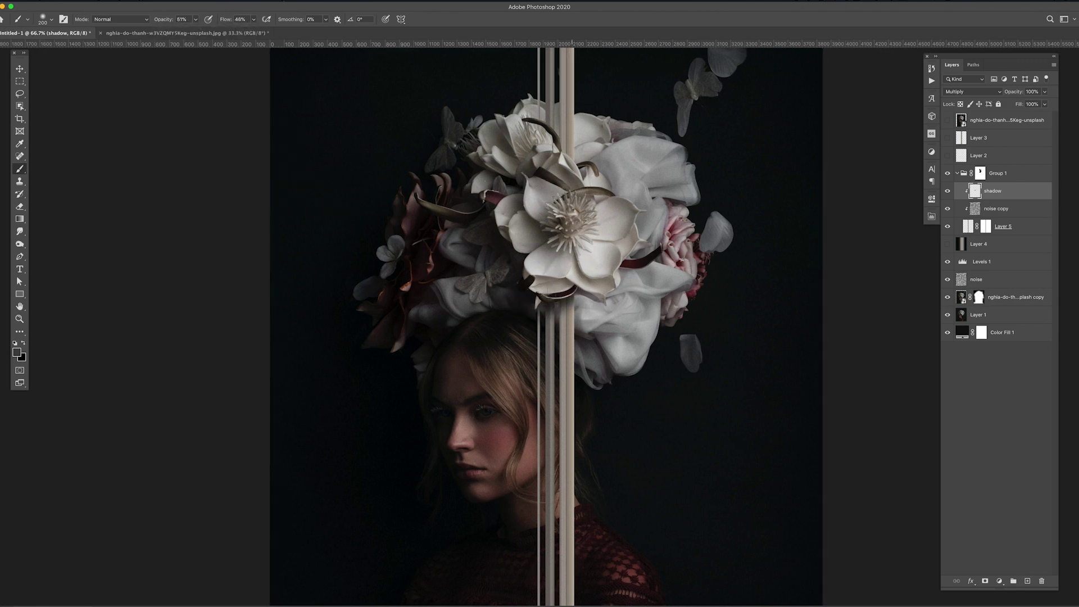
pyautogui.scroll(-1, 530, 329)
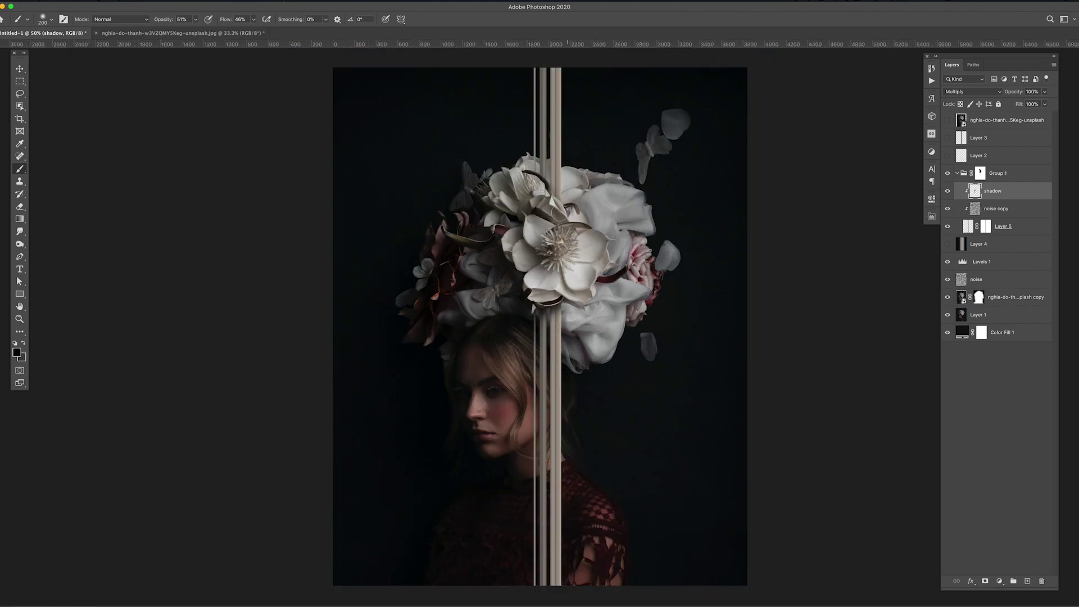
# Collapse Group 1 and rename it 'middle bar'
pyautogui.click(958, 174)
pyautogui.click(986, 175)
pyautogui.write('middle bar')
pyautogui.press('Return')
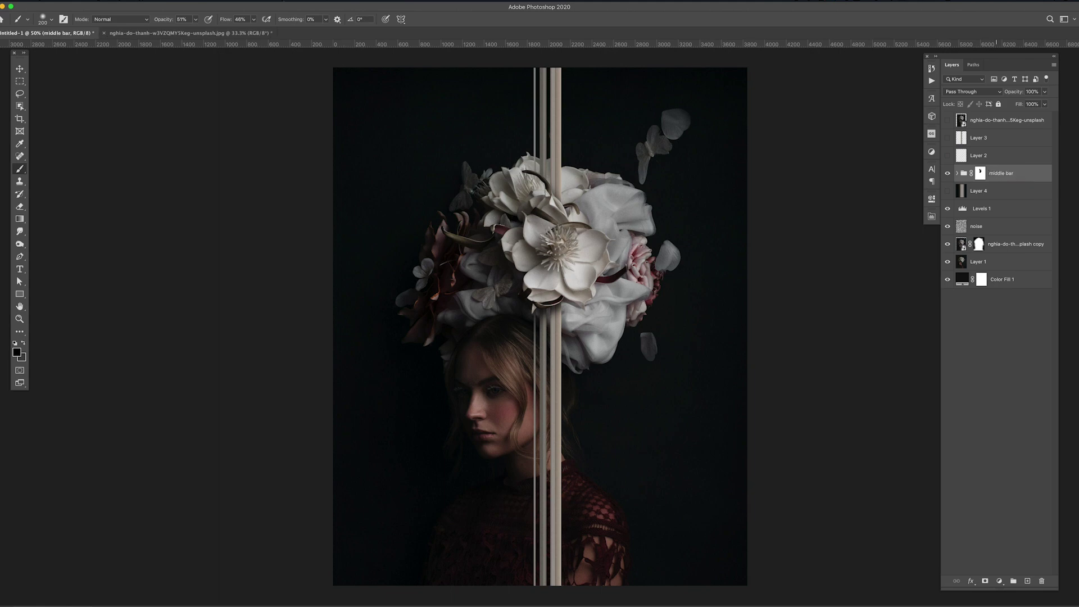
# Create a masked group named 'big mask center bar' and paint its mask with a large brush
pyautogui.click(1013, 580)
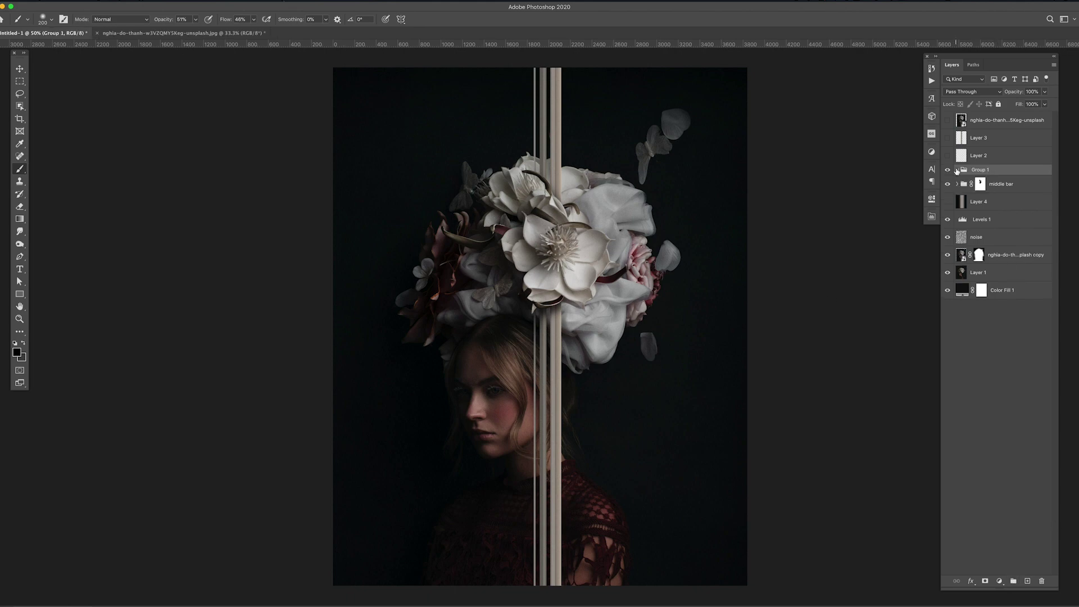
pyautogui.doubleClick(981, 170)
pyautogui.write('big mask ce')
pyautogui.write('nter bar')
pyautogui.press('Return')
pyautogui.click(985, 581)
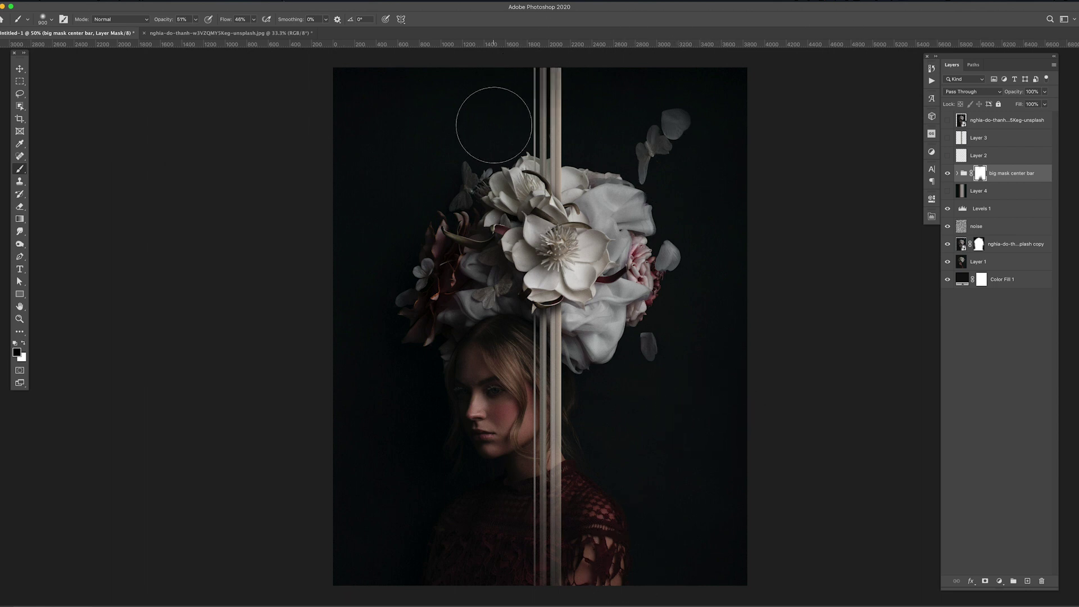
pyautogui.press(']')
pyautogui.press(']')
pyautogui.press(']')
pyautogui.hotkey('ctrl', '-')
pyautogui.press('x')
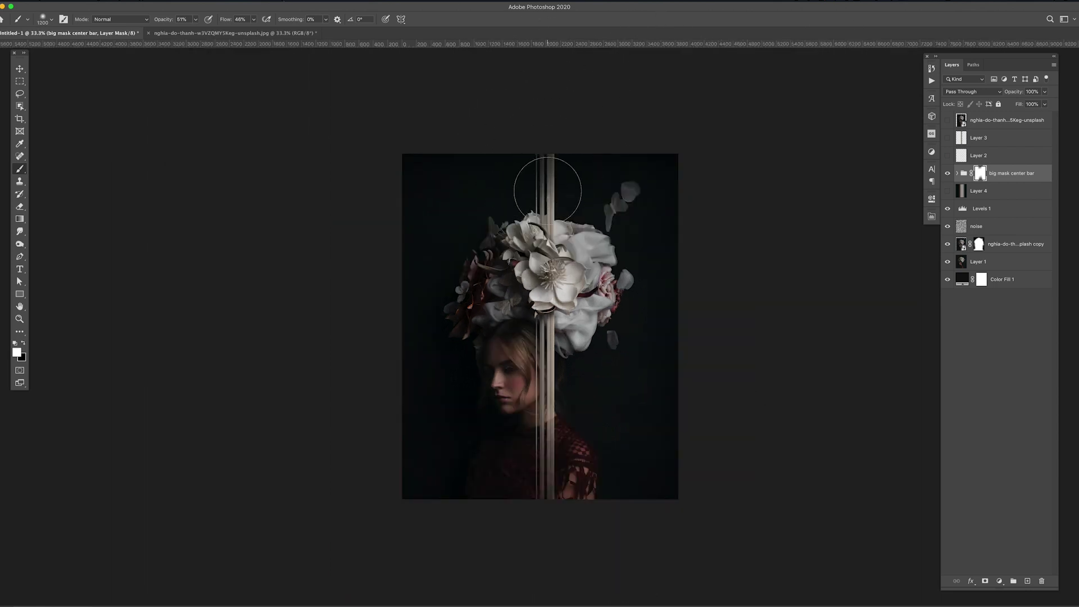
pyautogui.press('v')
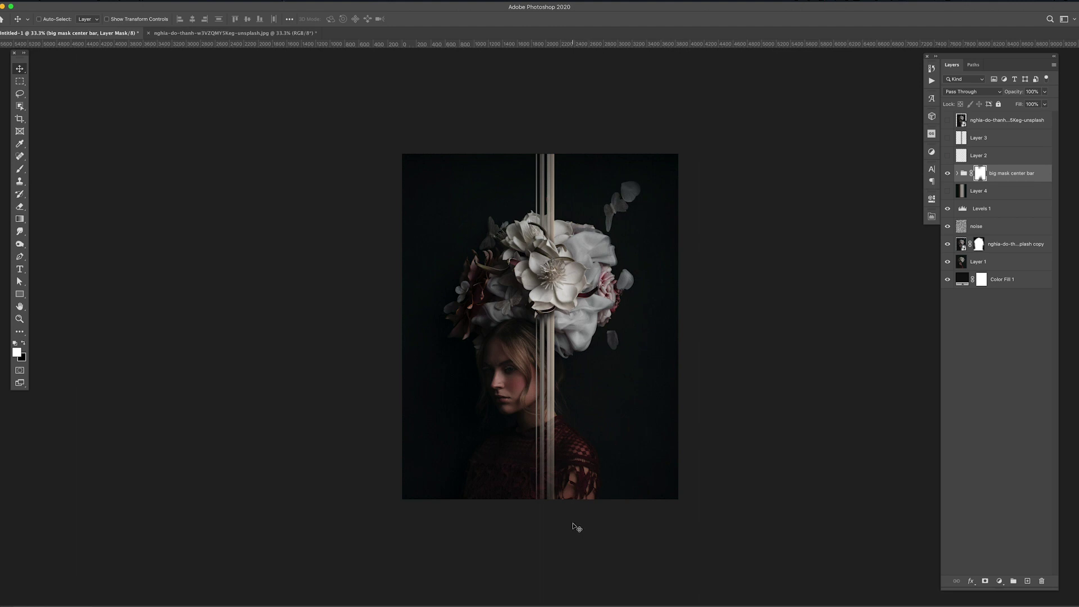
# Expand the group, select the shadow layer, and add a new empty layer
pyautogui.click(957, 173)
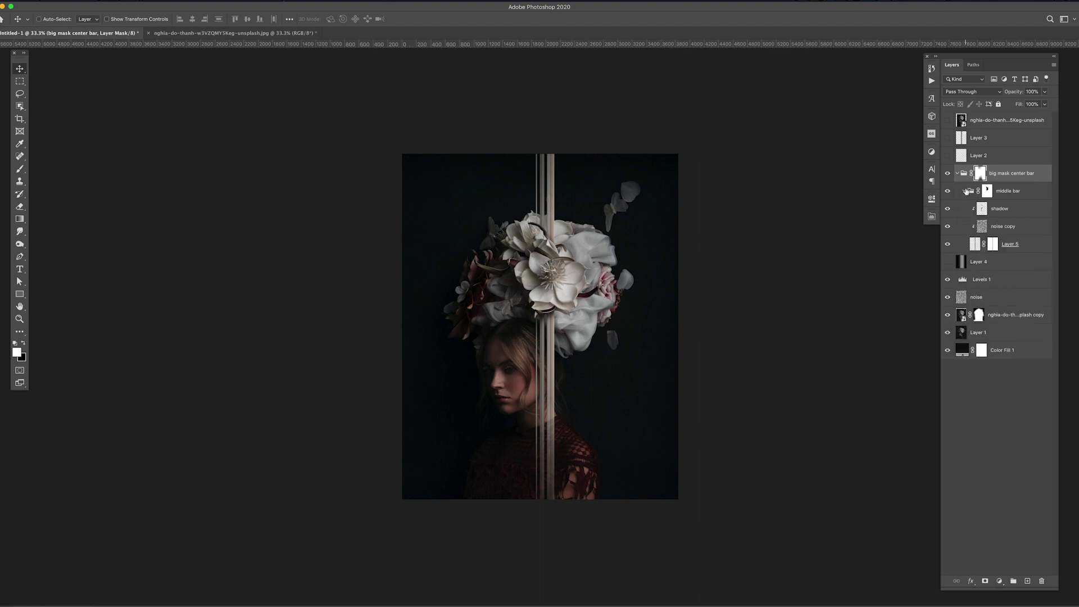
pyautogui.click(1006, 208)
pyautogui.press('b')
pyautogui.press('x')
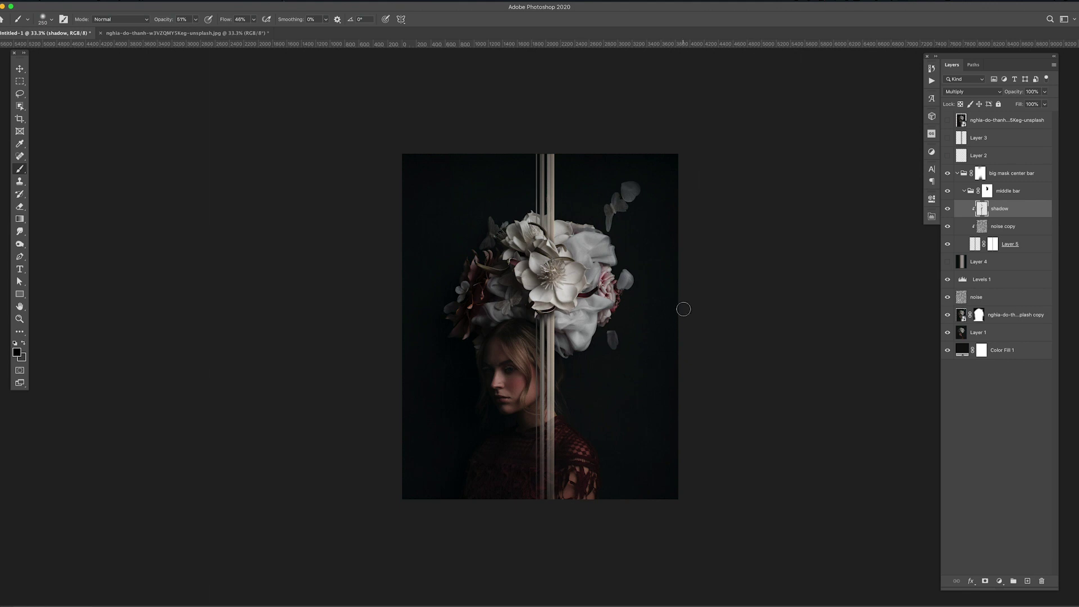
pyautogui.press('m')
pyautogui.hotkey('ctrl', '+')
pyautogui.hotkey('ctrl', 'shift', 'alt', 'n')
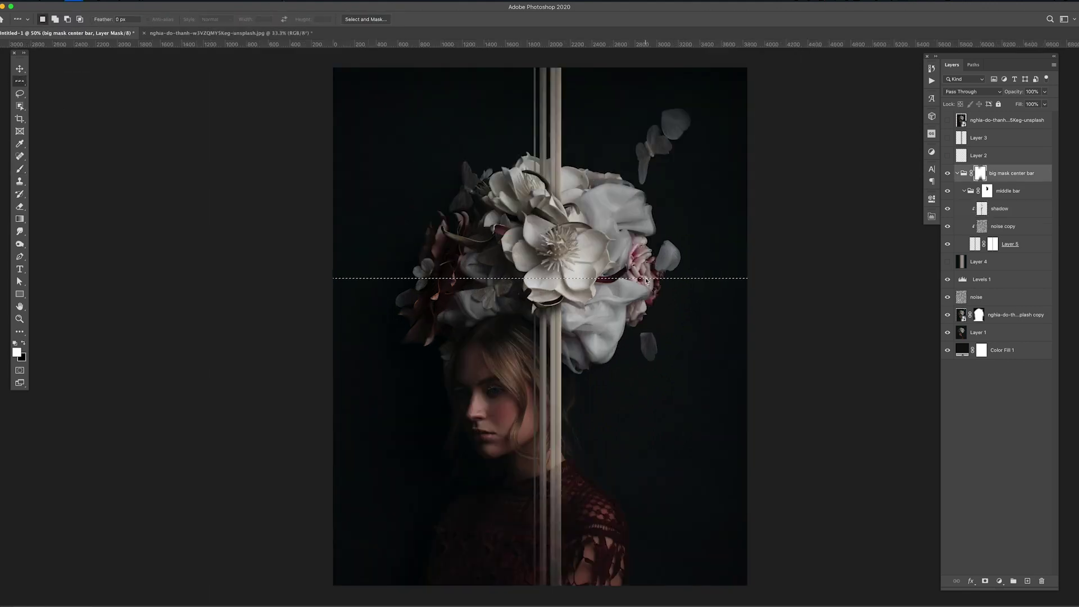
# Copy the selected stripe to a new layer and stretch it to full canvas height
pyautogui.hotkey('ctrl', 'j')
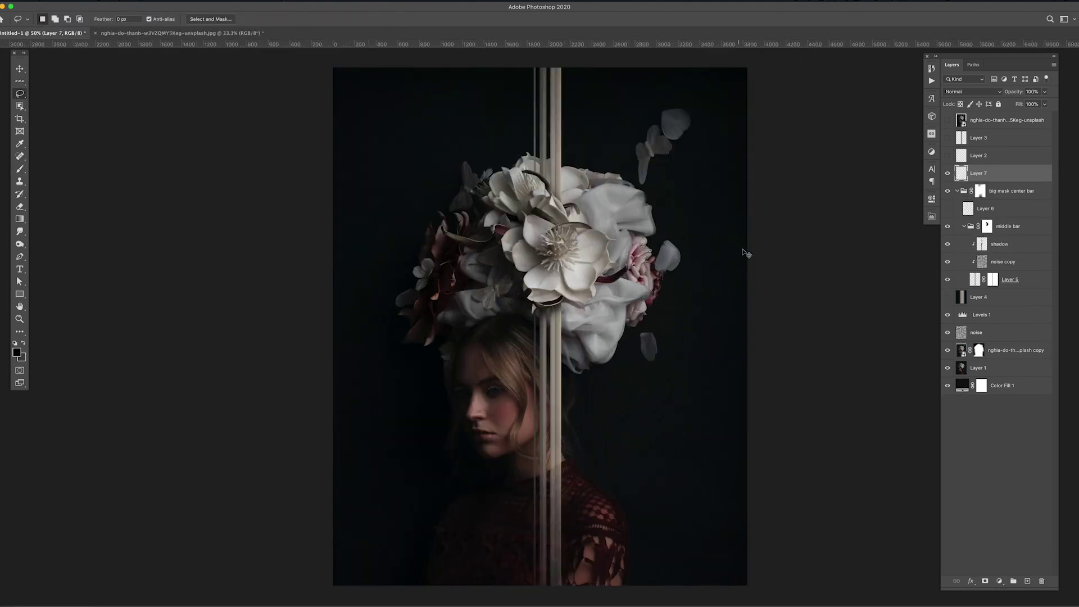
pyautogui.hotkey('ctrl', 't')
pyautogui.moveTo(656, 218); pyautogui.dragTo(656, 68)
pyautogui.moveTo(656, 345); pyautogui.dragTo(657, 585)
pyautogui.press('Return')
# Delete the red stripe by selecting the whole canvas, then clear the selection
pyautogui.press('l')
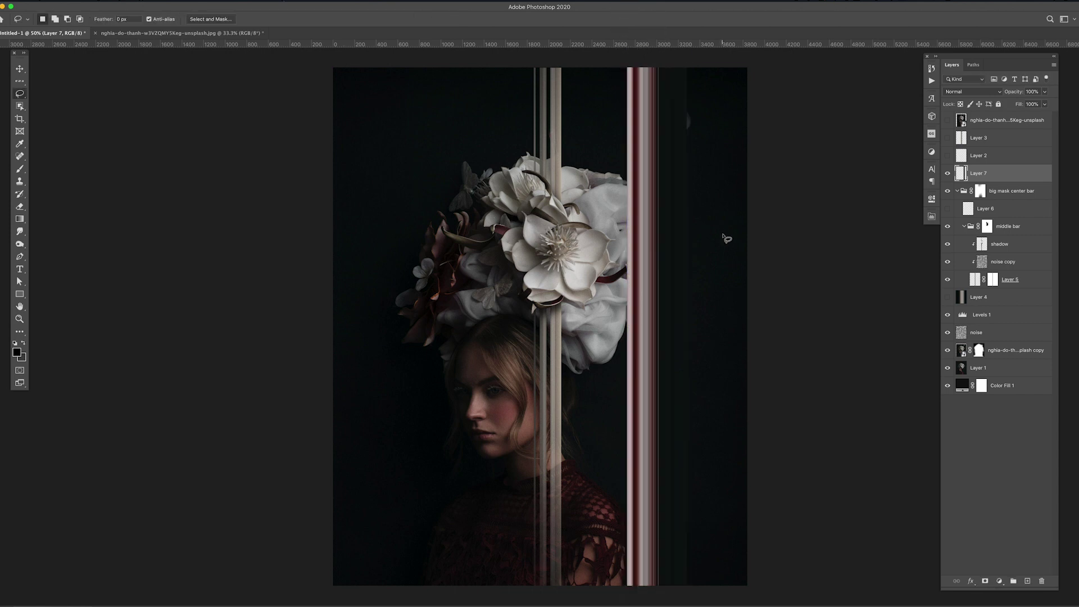
pyautogui.hotkey('ctrl', 'a')
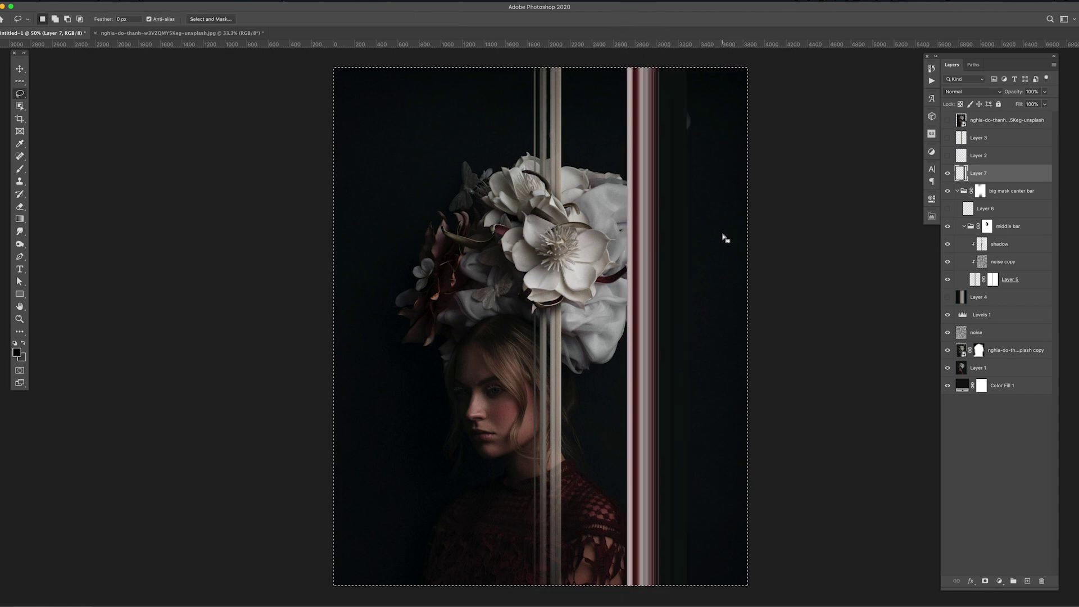
pyautogui.press('Delete')
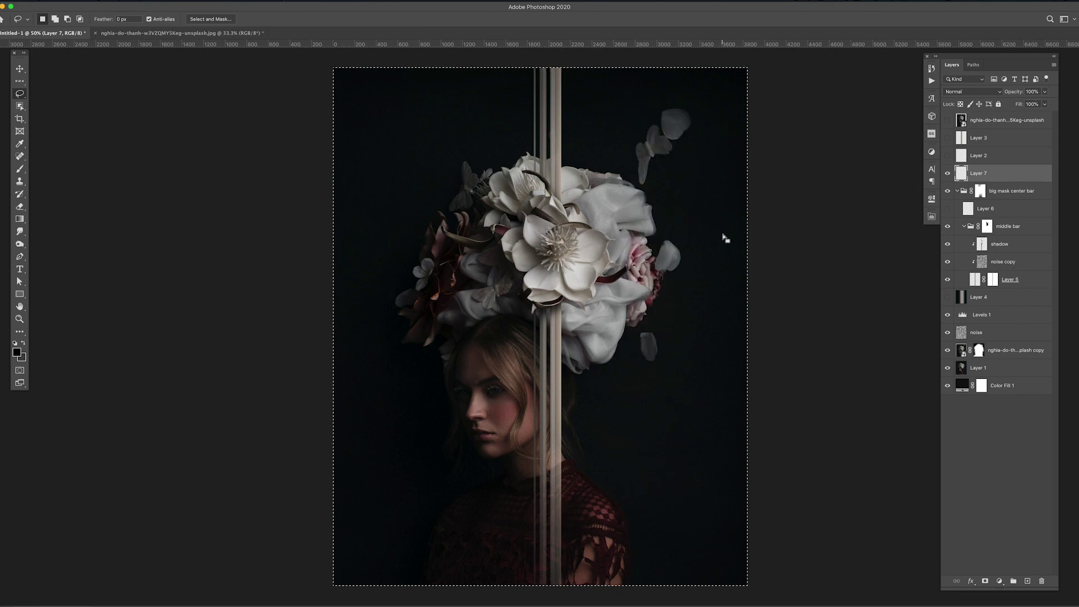
pyautogui.hotkey('ctrl', '1')
pyautogui.click(20, 82)
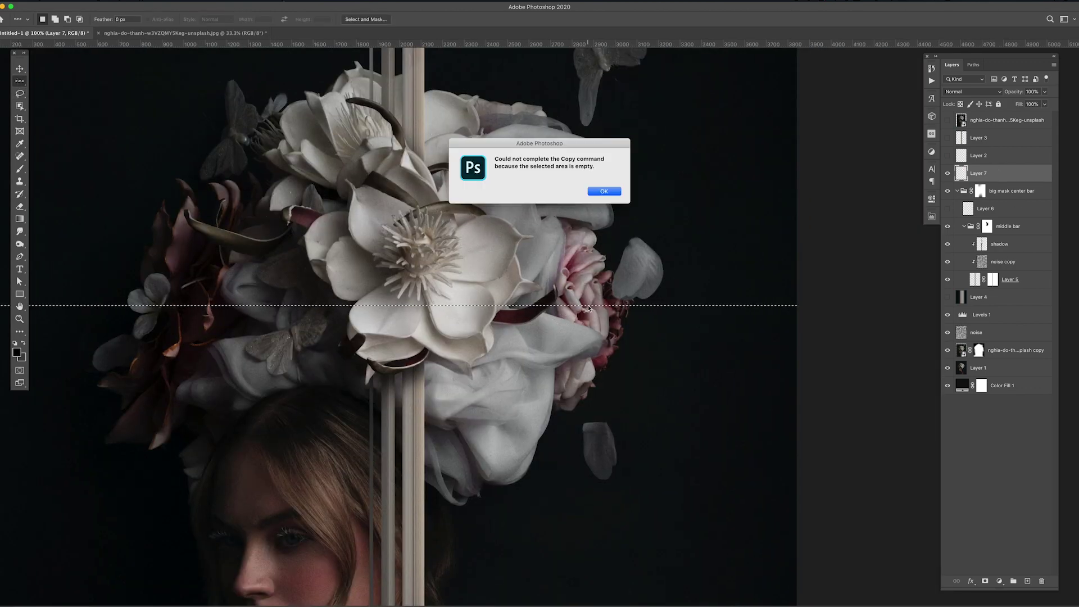
# Lasso the pink flower onto its own layer, Layer 9, and compare its pink bar by toggling visibility
pyautogui.hotkey('ctrl', 'shift', 'alt', 'n')
pyautogui.press('l')
pyautogui.moveTo(589, 270); pyautogui.dragTo(590, 284)
pyautogui.hotkey('ctrl', 'j')
pyautogui.hotkey('ctrl', '-')
pyautogui.hotkey('ctrl', '-')
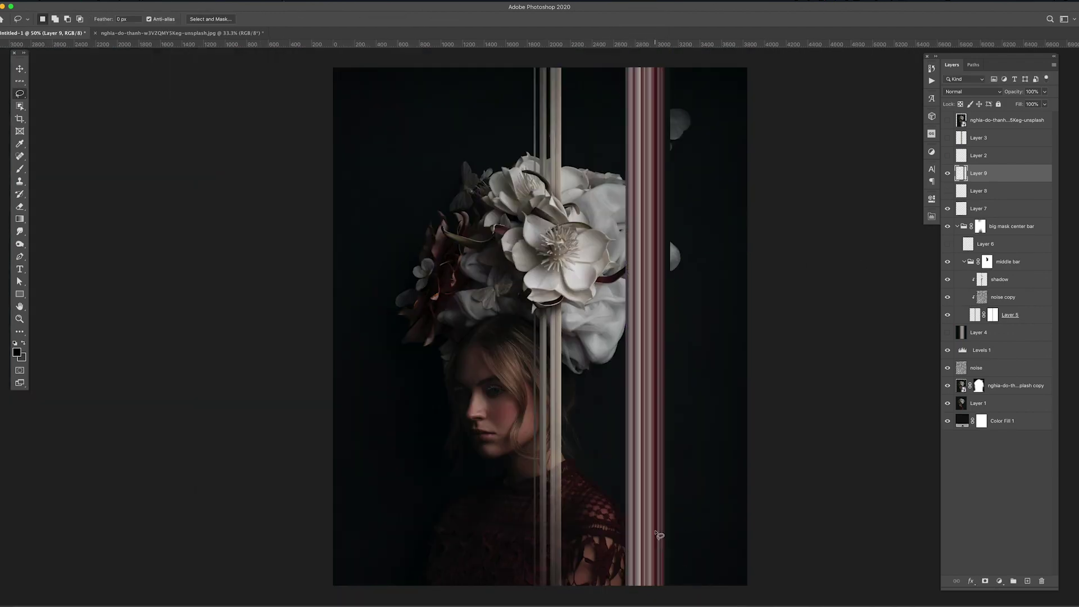
pyautogui.click(948, 174)
pyautogui.click(948, 174)
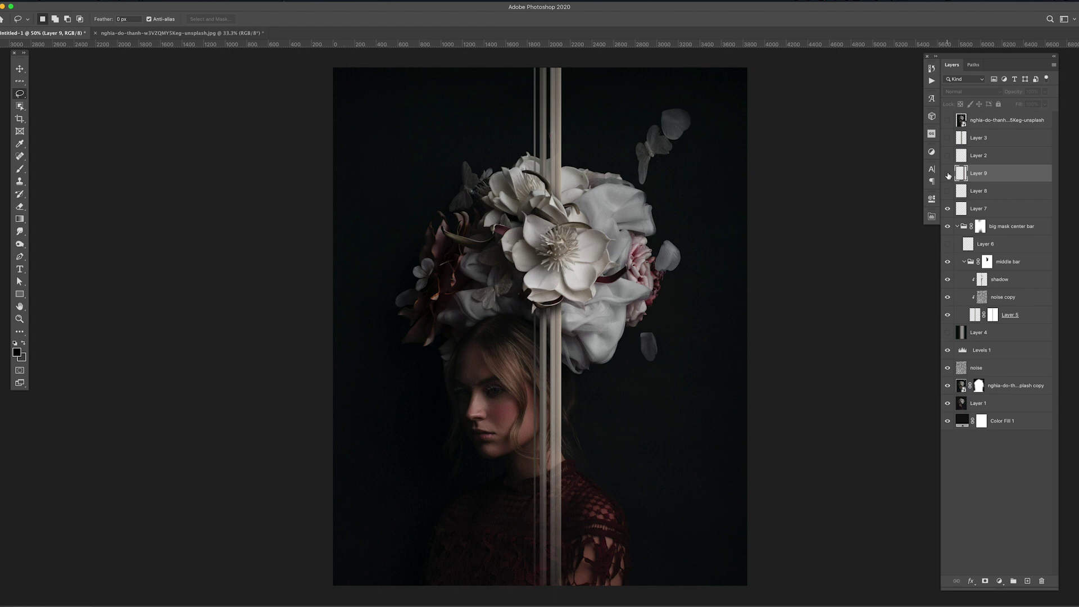
pyautogui.click(949, 175)
# Mask Layer 9 to a full-height rectangular strip around the pink bar and group it as Group 1
pyautogui.press('v')
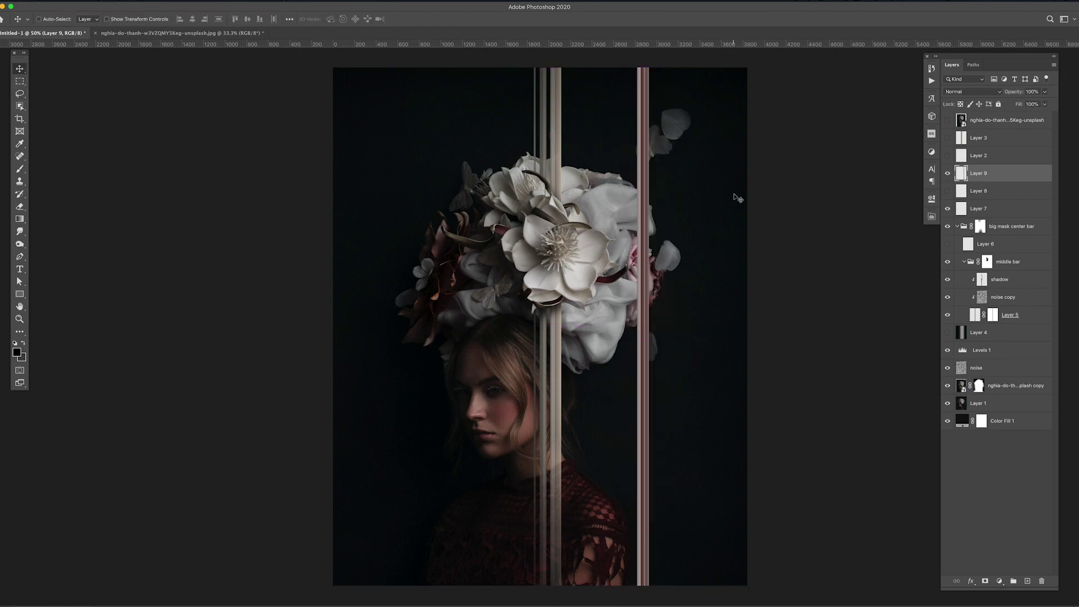
pyautogui.press('m')
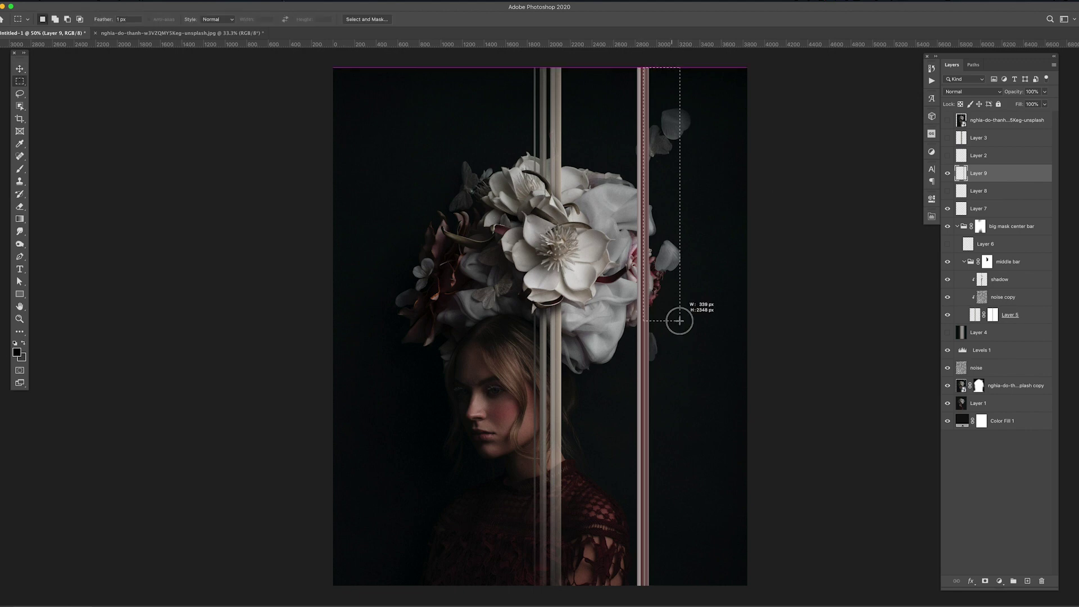
pyautogui.moveTo(637, 65); pyautogui.dragTo(650, 589)
pyautogui.click(985, 580)
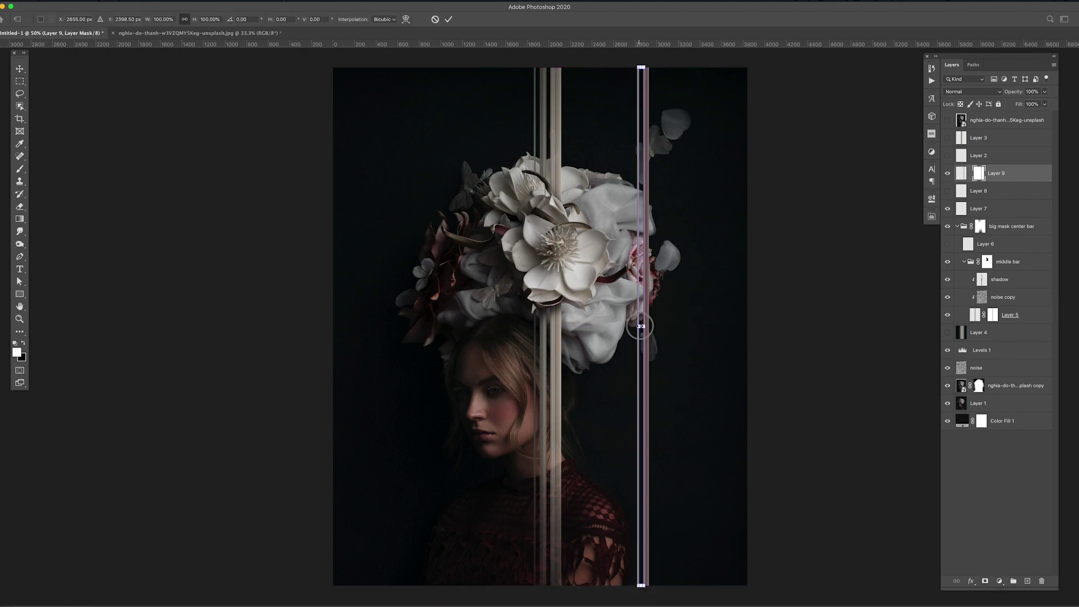
pyautogui.click(21, 69)
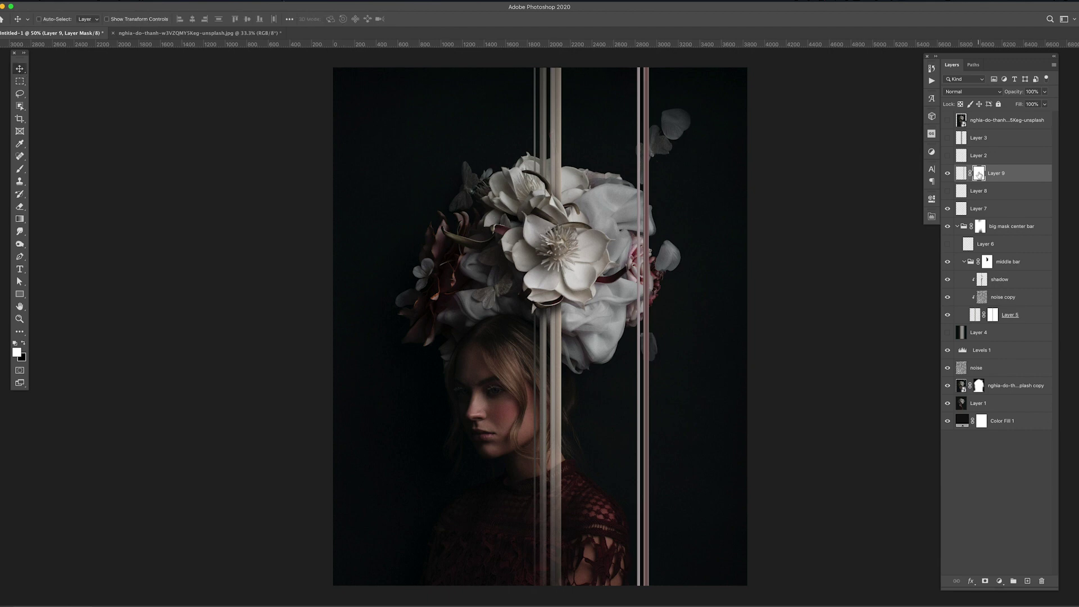
pyautogui.hotkey('ctrl', 'g')
# Move the group to the top and paint black at full opacity to hide the pink bar tops at the flower edge
pyautogui.press('b')
pyautogui.press('x')
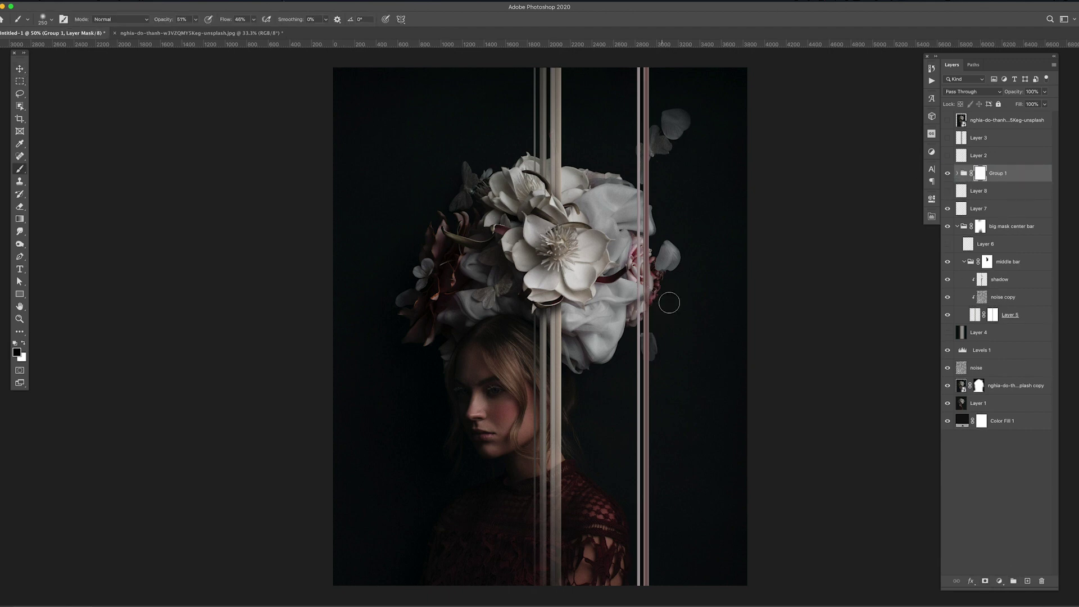
pyautogui.hotkey('shift', '0')
pyautogui.press('0')
pyautogui.hotkey('ctrl', 'shift', ']')
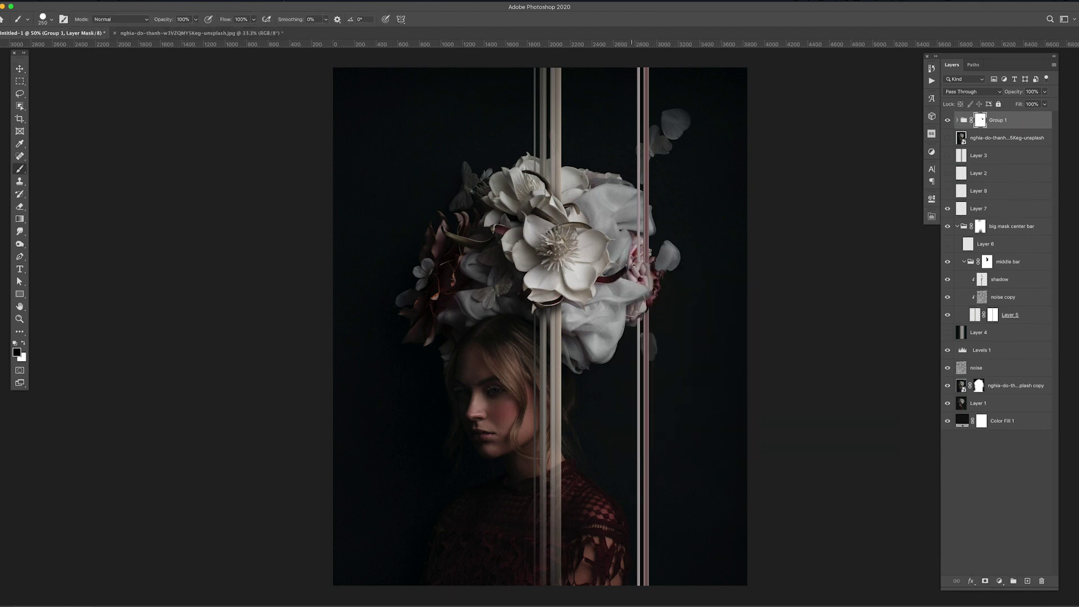
pyautogui.scroll(5, 641, 315)
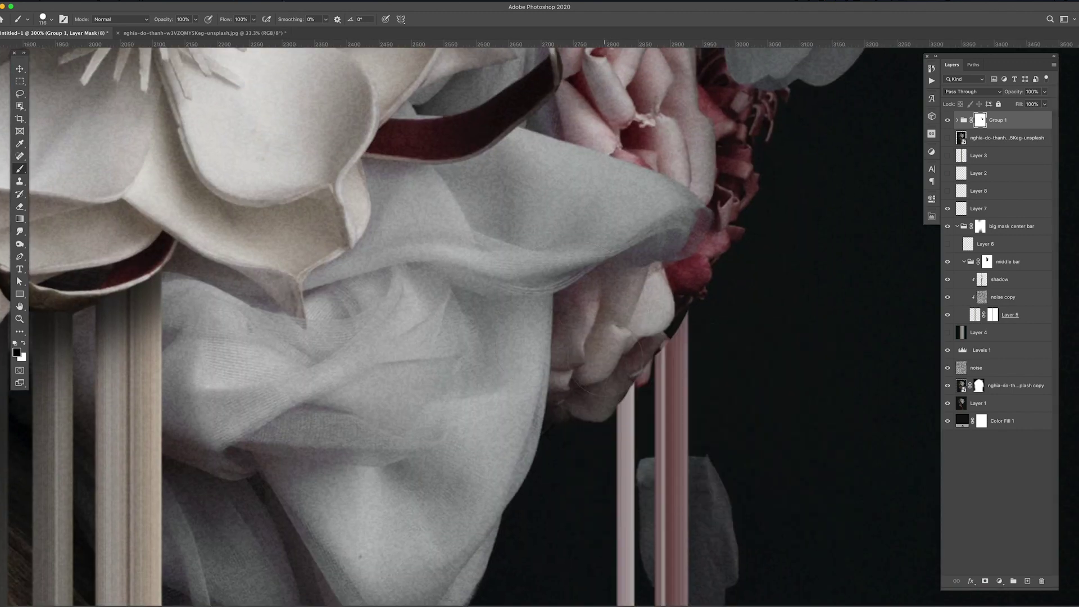
pyautogui.moveTo(686, 361)
pyautogui.mouseDown()
pyautogui.moveTo(675, 326)
pyautogui.moveTo(684, 313)
pyautogui.mouseUp()
# Paint white with a smaller brush to extend the pink bar down over the fabric
pyautogui.press('x')
pyautogui.press('[')
pyautogui.press('[')
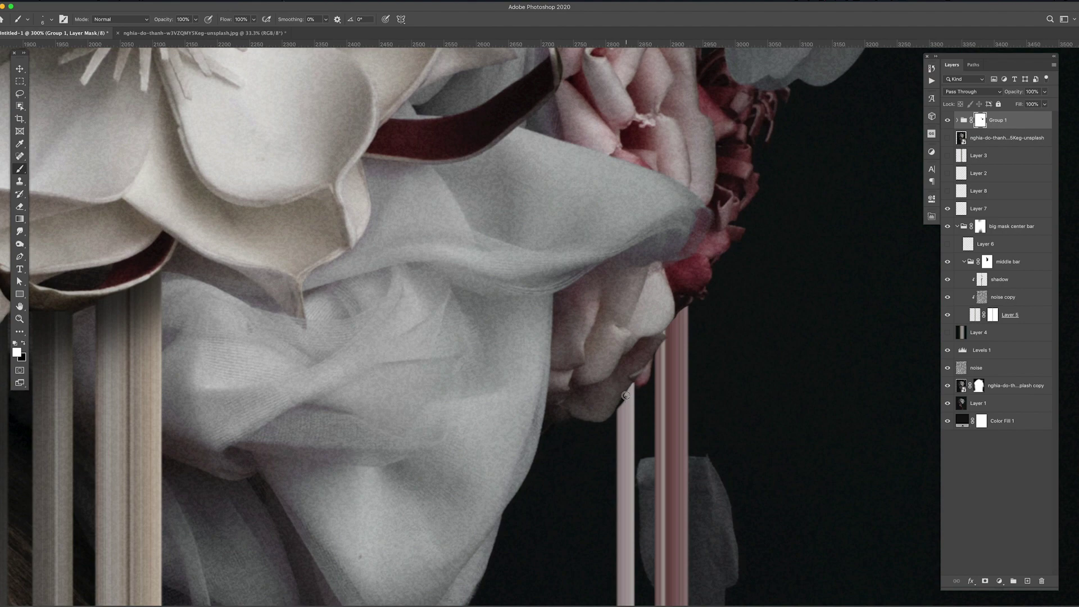
pyautogui.scroll(-3, 618, 405)
pyautogui.scroll(-2, 668, 384)
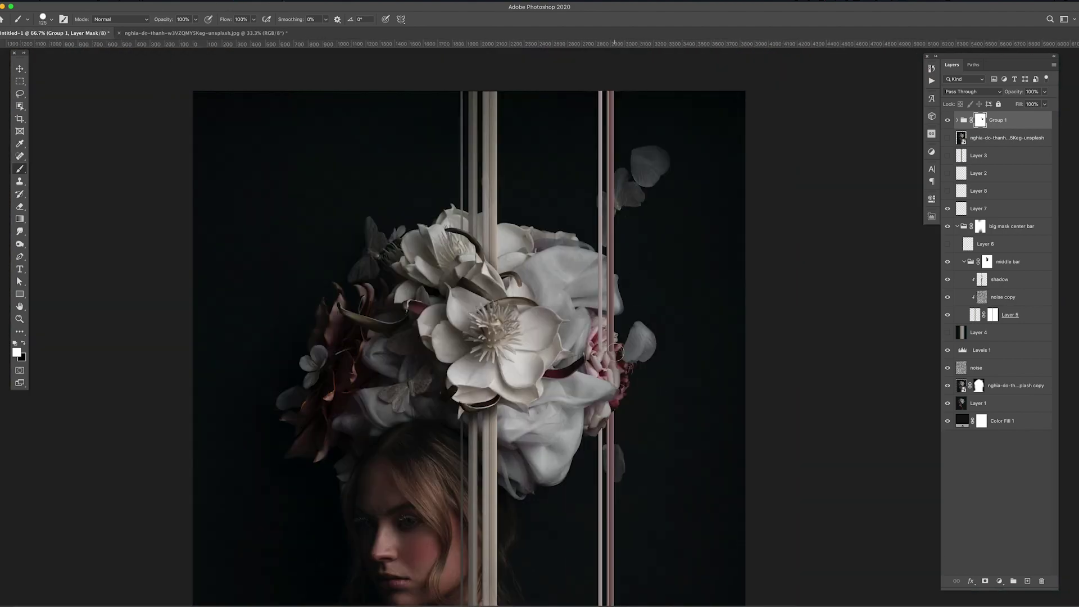
pyautogui.scroll(5, 616, 365)
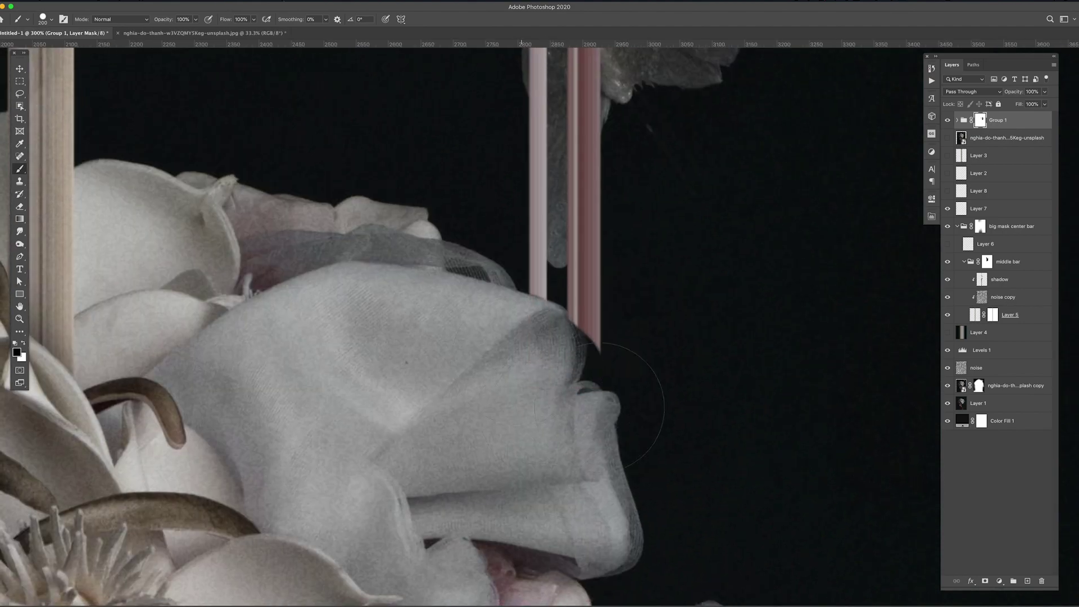
pyautogui.press('x')
pyautogui.press('[')
pyautogui.press('[')
pyautogui.press('[')
pyautogui.moveTo(594, 373); pyautogui.dragTo(582, 374)
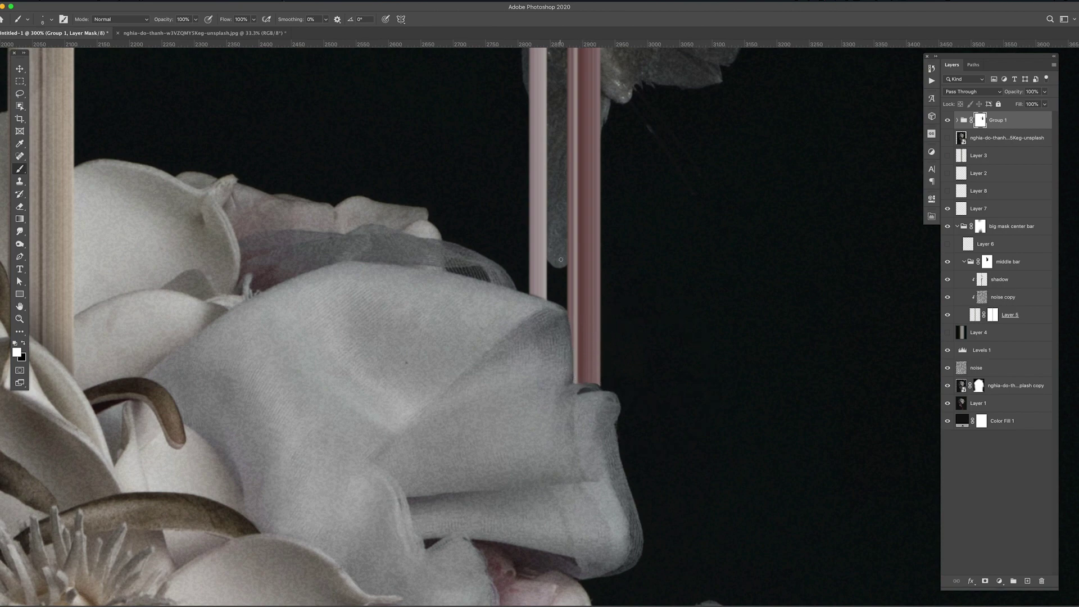
pyautogui.hotkey('ctrl', '-')
pyautogui.hotkey('ctrl', '-')
pyautogui.hotkey('ctrl', '-')
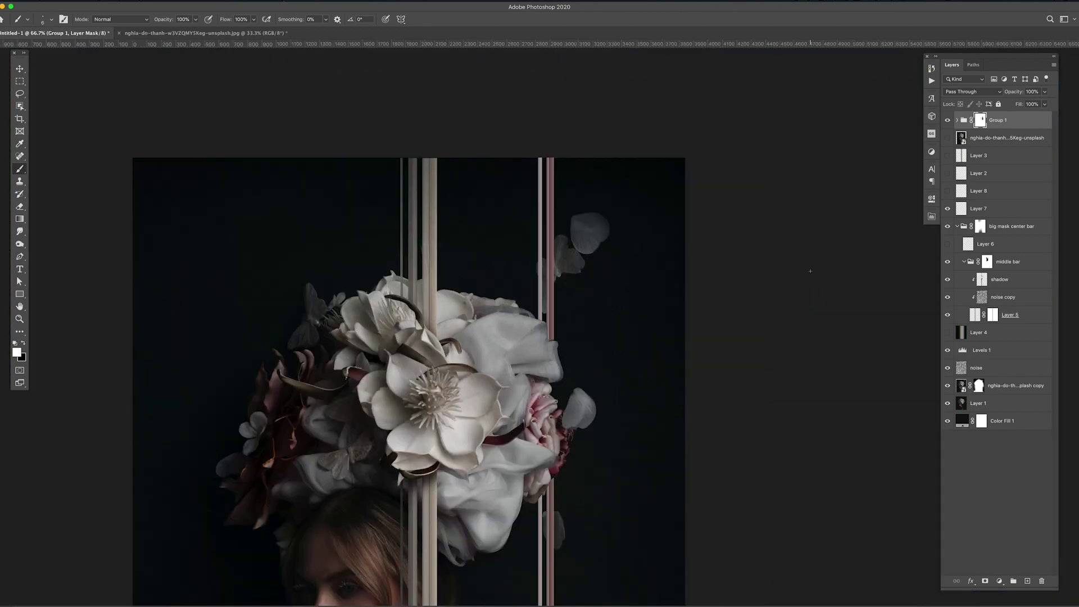
# Set Layer 10 inside Group 1 to Multiply blending
pyautogui.press('v')
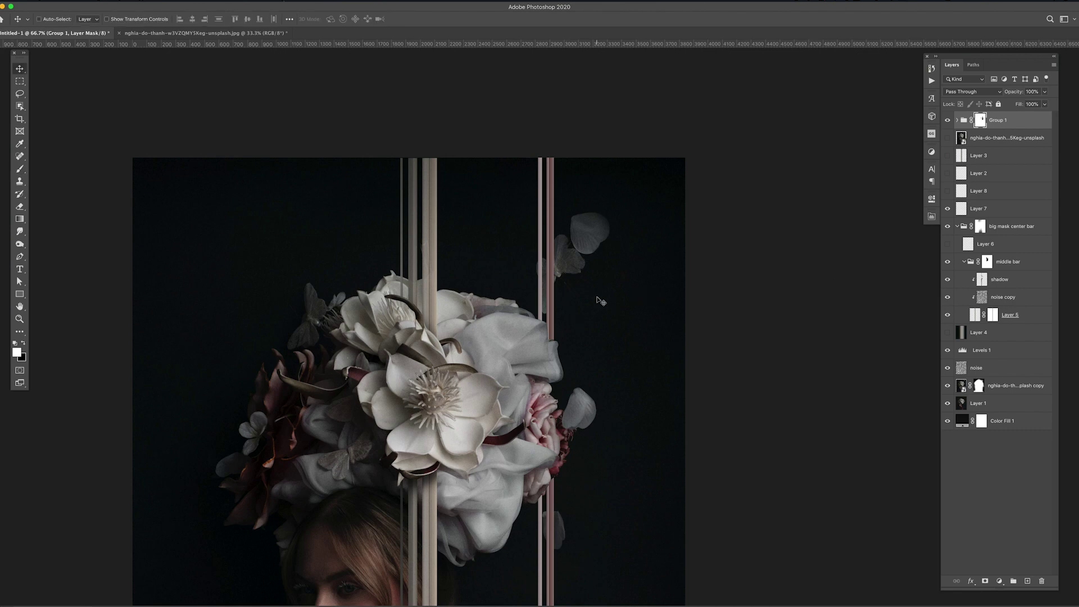
pyautogui.click(958, 121)
pyautogui.click(993, 137)
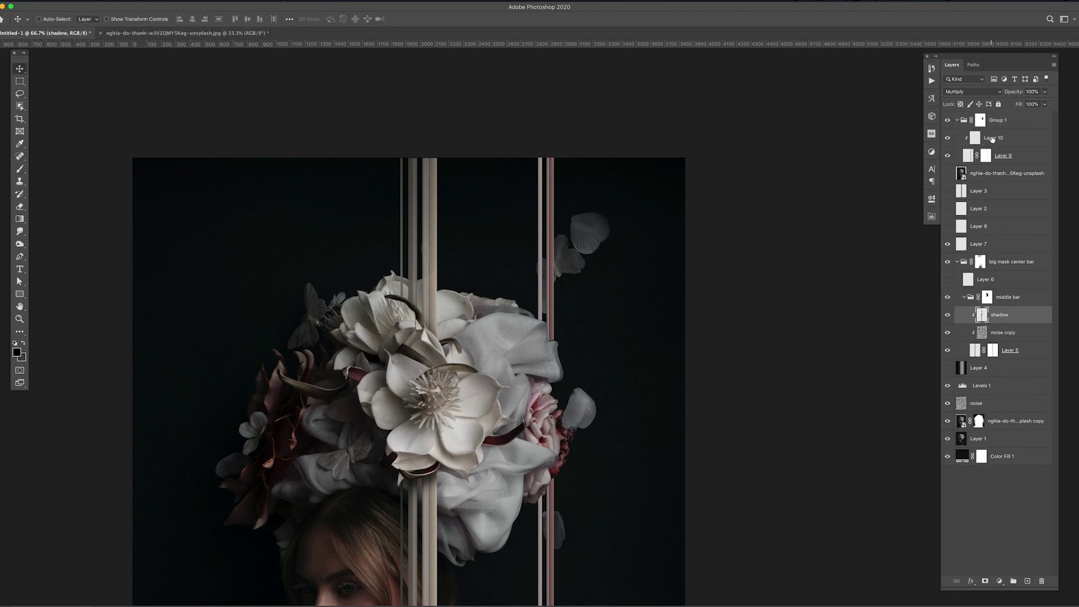
pyautogui.click(967, 92)
pyautogui.click(964, 127)
# Set up a soft round brush at 51% opacity and 47% flow
pyautogui.press('b')
pyautogui.rightClick(534, 501)
pyautogui.click(692, 483)
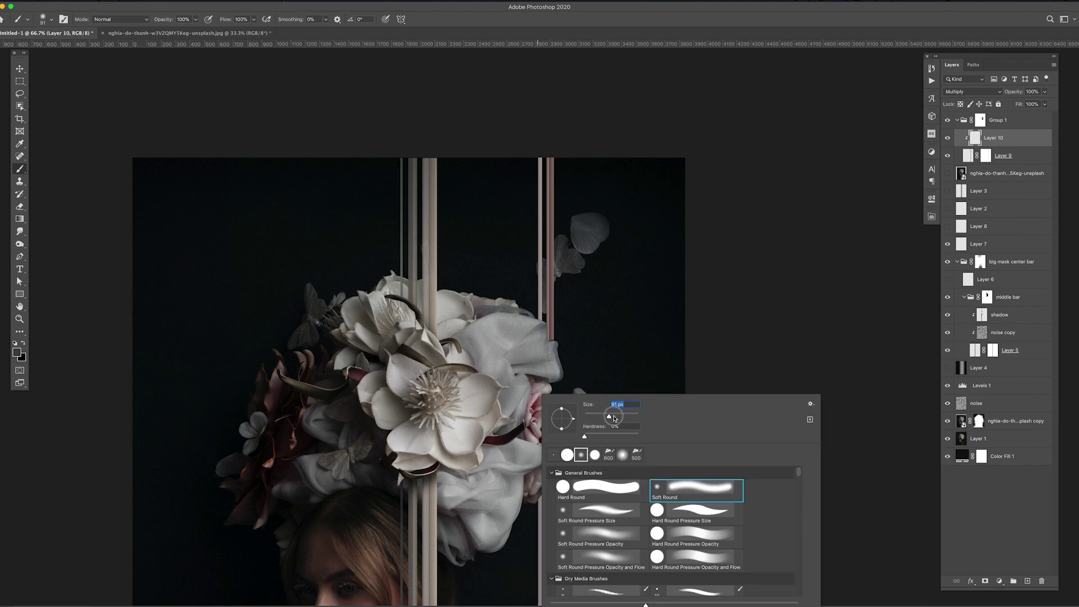
pyautogui.press('Return')
pyautogui.press('5')
pyautogui.press('1')
pyautogui.hotkey('shift', '4')
pyautogui.hotkey('shift', '7')
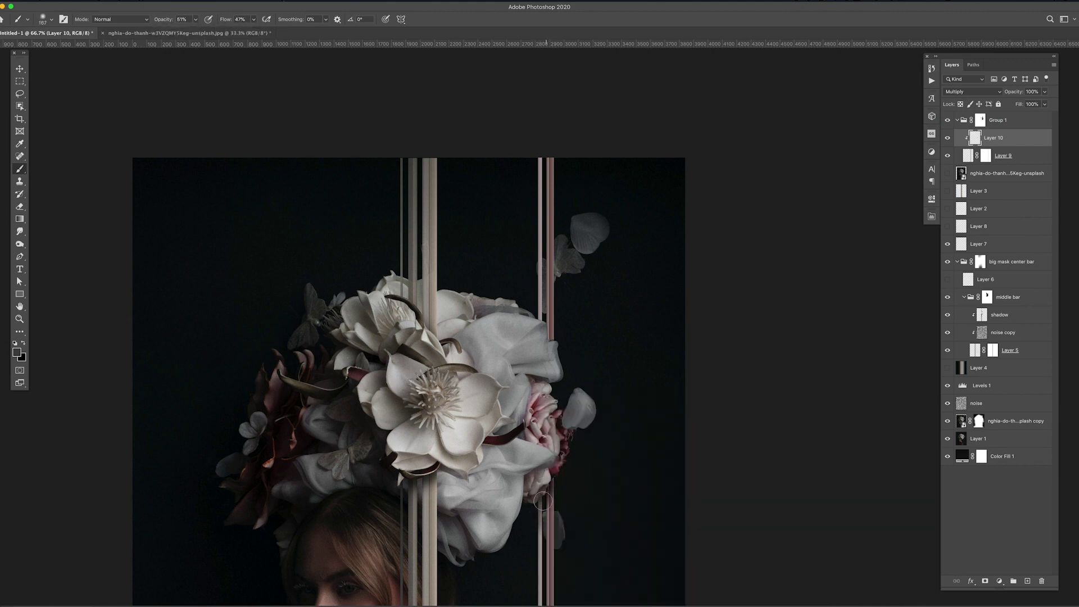
pyautogui.hotkey('ctrl', '-')
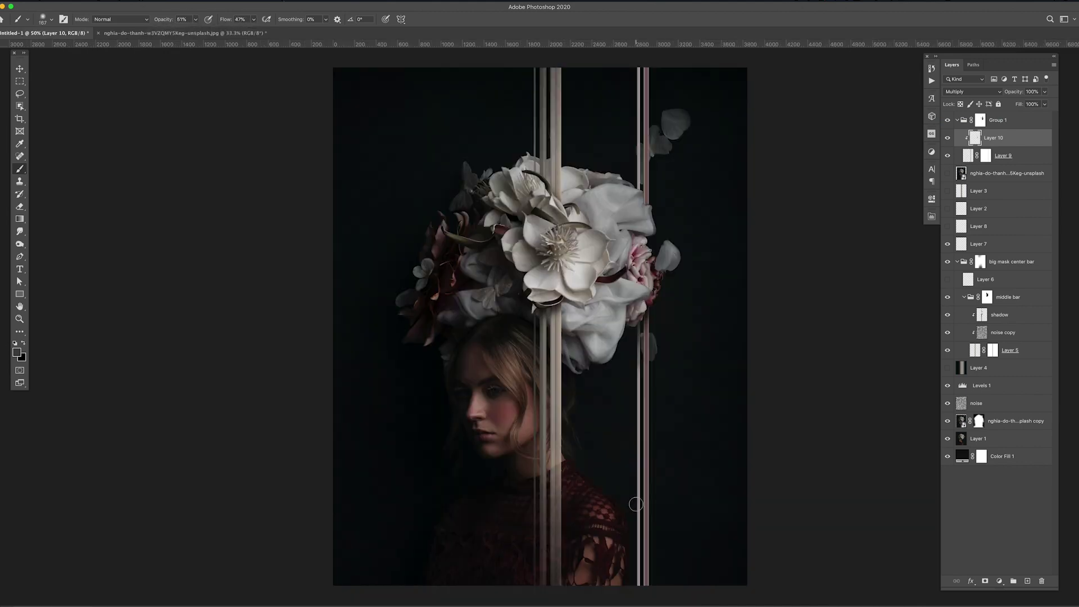
# Nest Group 1 in a new masked group named right bar and fade the bars' lower ends with black
pyautogui.press(']')
pyautogui.press(']')
pyautogui.press(']')
pyautogui.press('x')
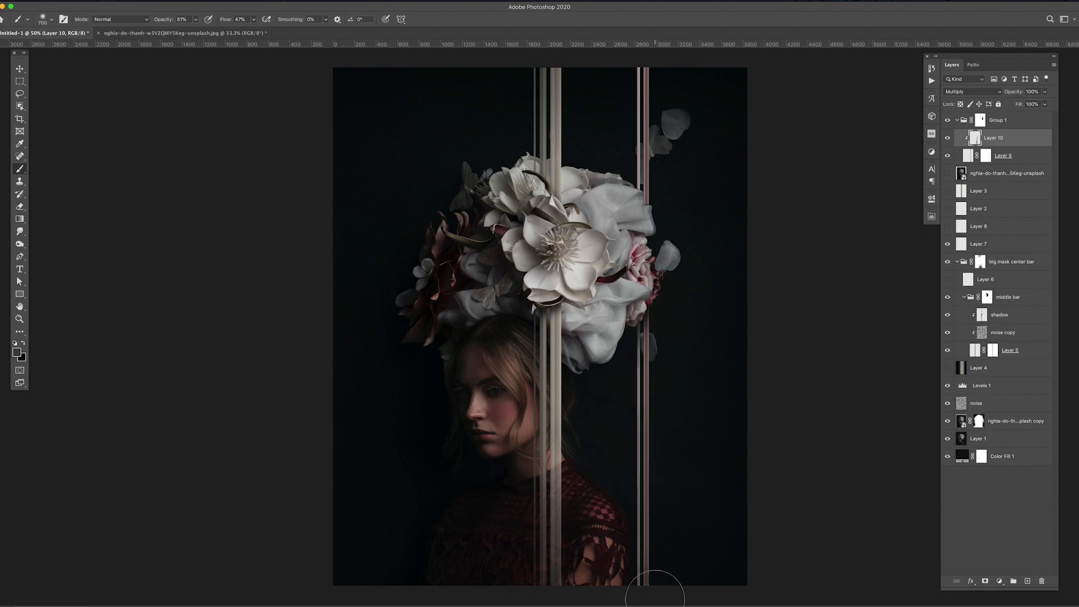
pyautogui.click(965, 119)
pyautogui.hotkey('ctrl', 'g')
pyautogui.click(965, 133)
pyautogui.write('right bar')
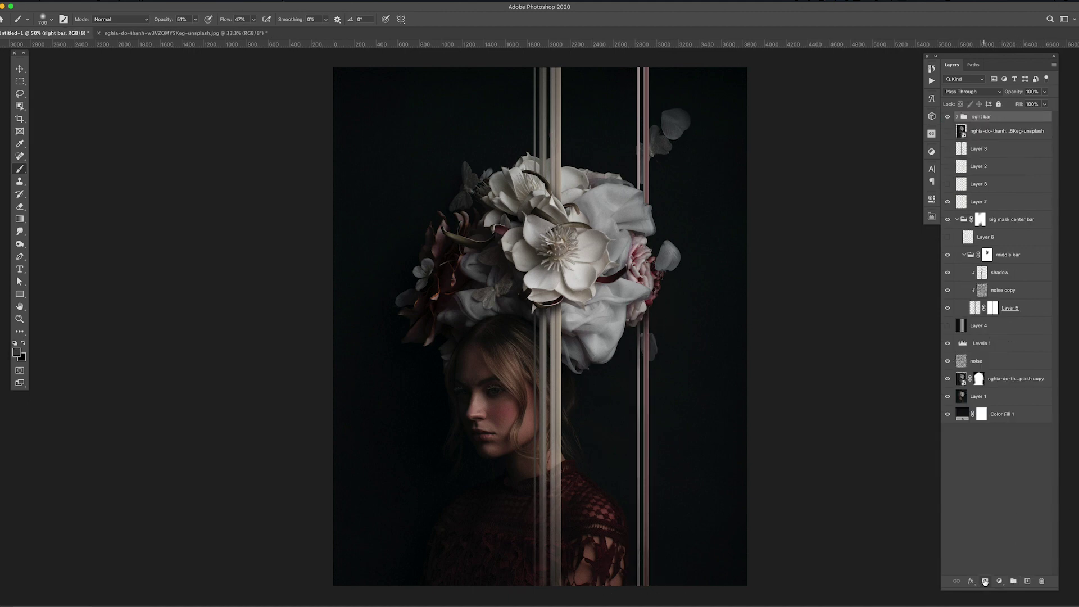
pyautogui.press('x')
pyautogui.moveTo(681, 494); pyautogui.dragTo(650, 591)
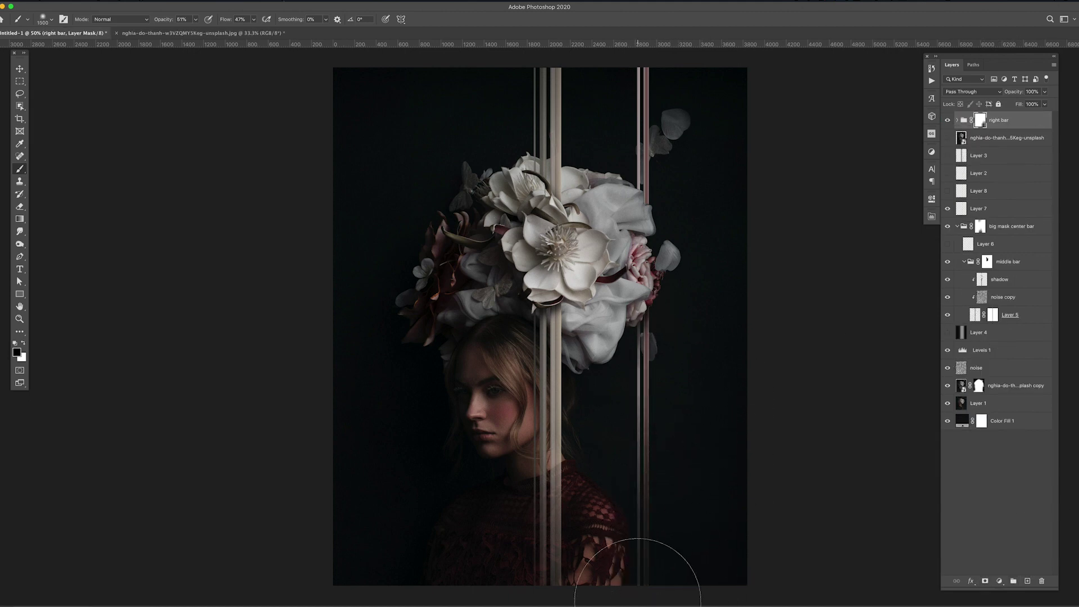
pyautogui.press('[')
pyautogui.press('[')
pyautogui.press('[')
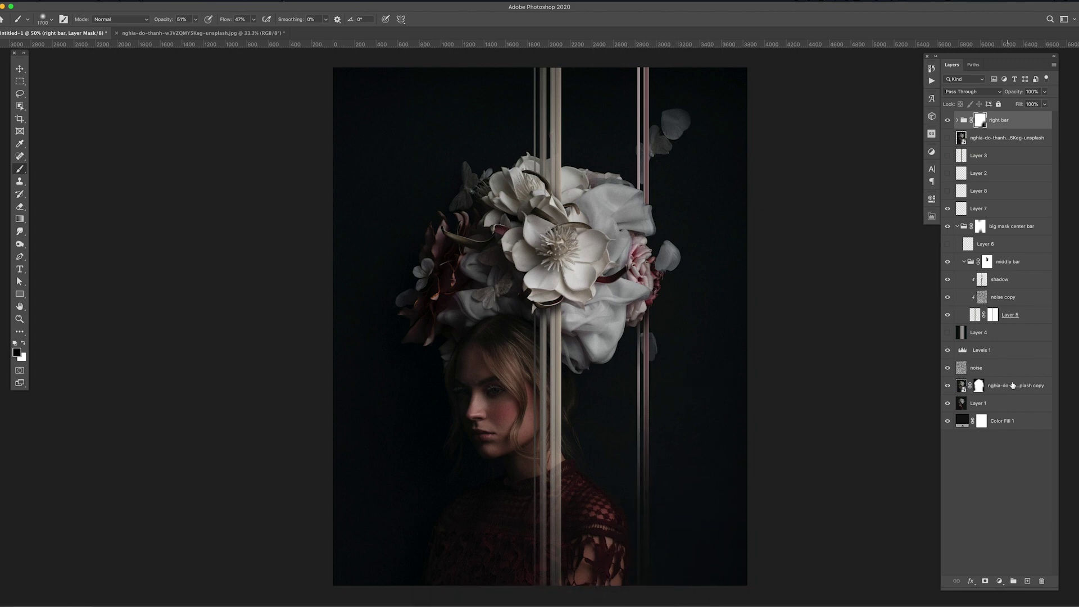
# Alt-drag a copy of the noise layer into the right bar group
pyautogui.press('v')
pyautogui.click(957, 120)
pyautogui.moveTo(1003, 350); pyautogui.dragTo(1005, 164)
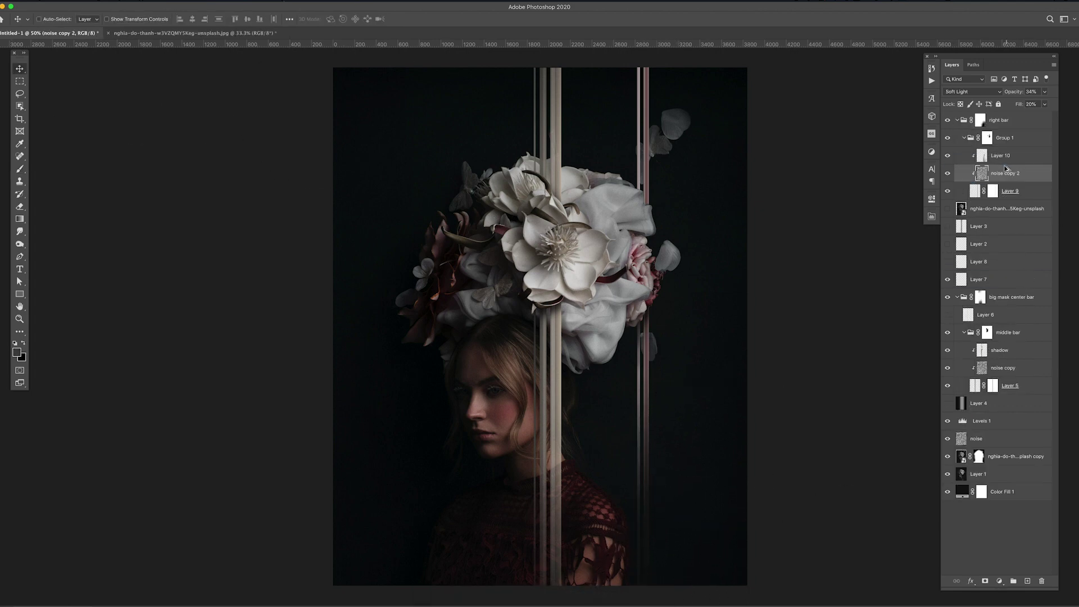
pyautogui.click(1000, 155)
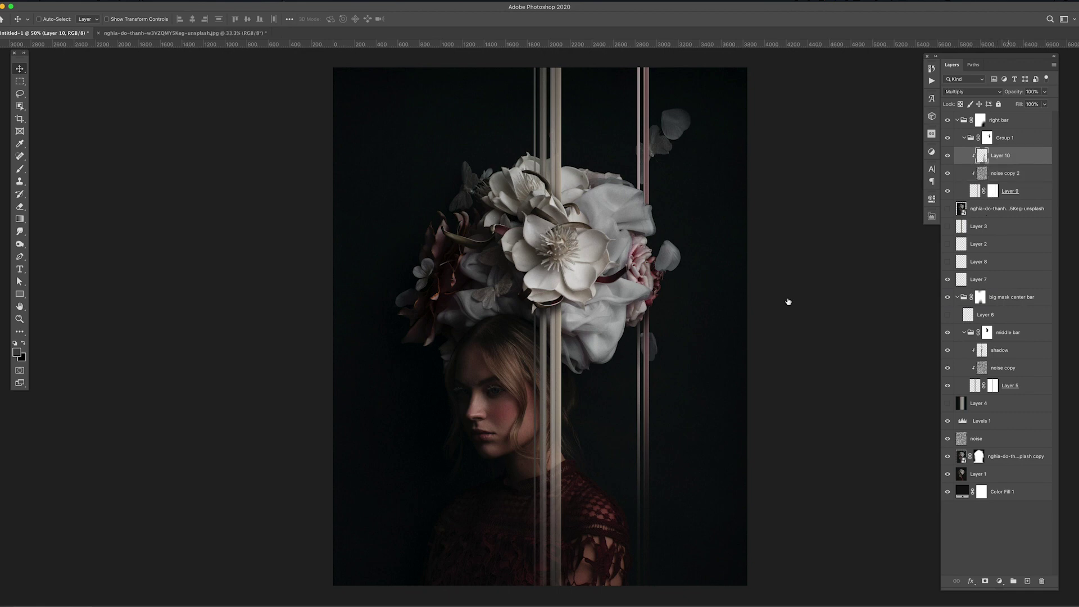
# Paint black with a smaller brush on the right bar group's mask to fade the bar ends
pyautogui.press('b')
pyautogui.press('x')
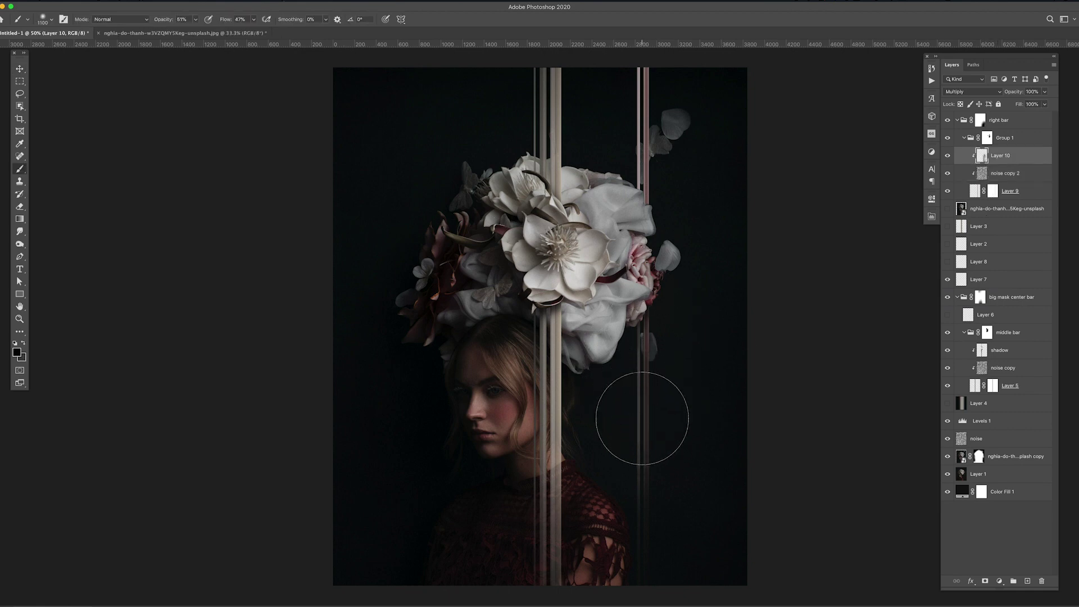
pyautogui.click(981, 121)
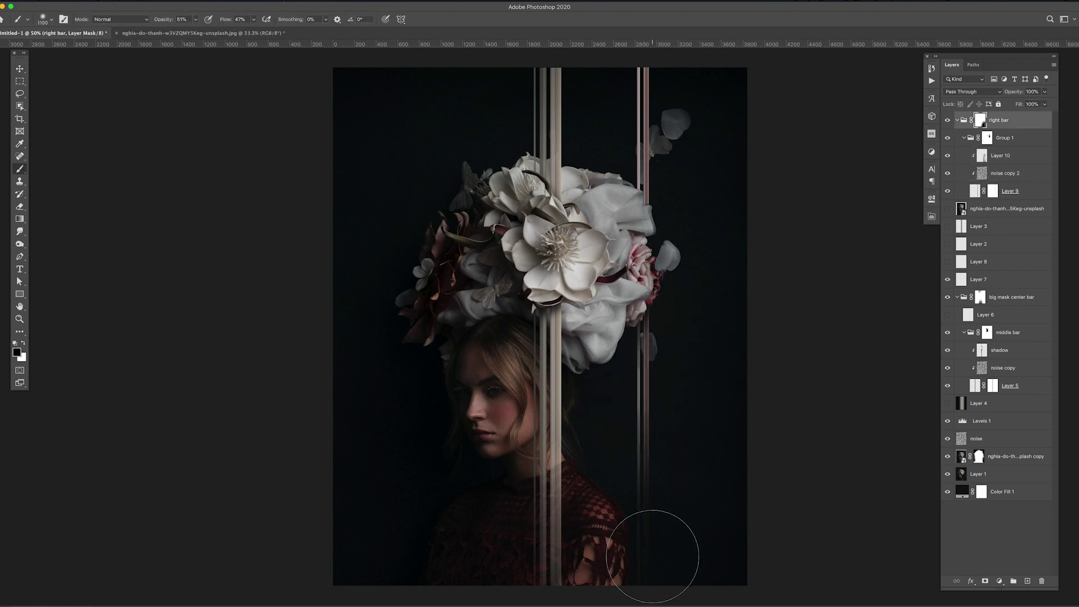
pyautogui.press('[')
pyautogui.press('[')
pyautogui.press('[')
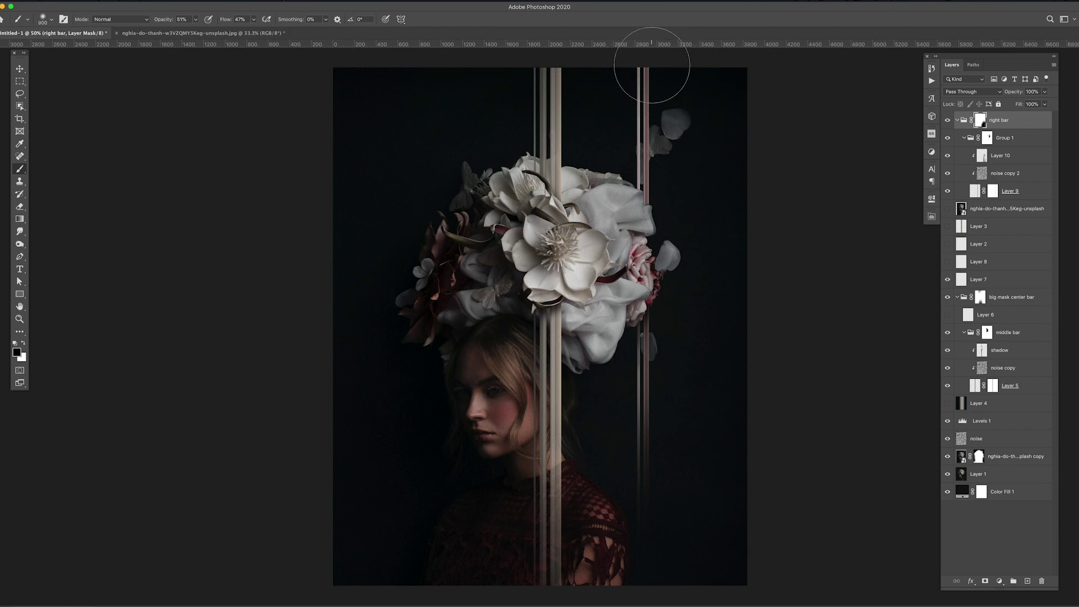
pyautogui.press('[')
pyautogui.press('[')
pyautogui.press('[')
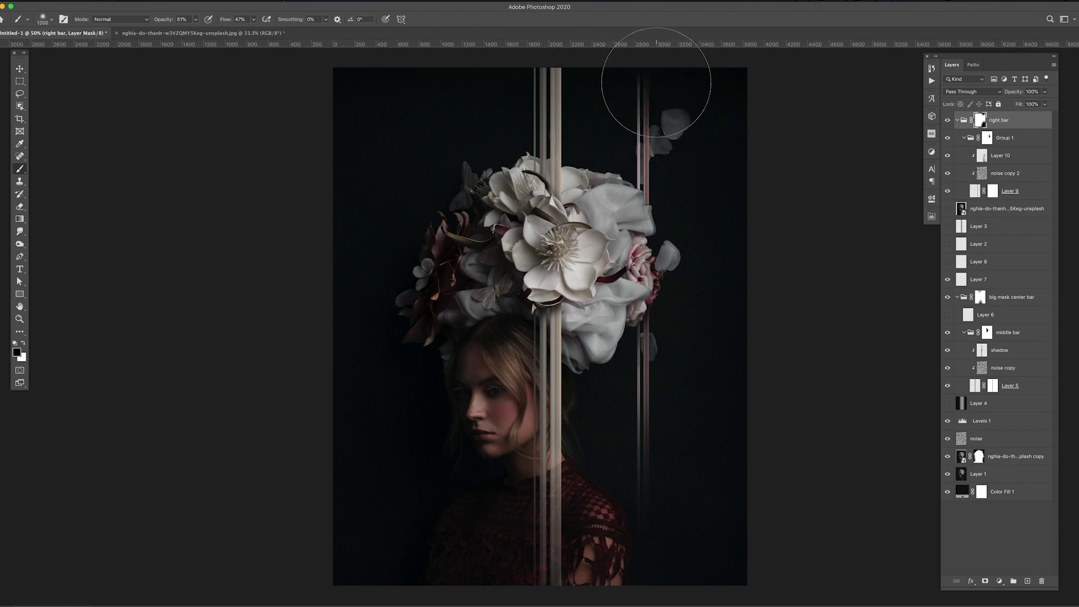
pyautogui.press('v')
pyautogui.hotkey('ctrl', '-')
pyautogui.hotkey('ctrl', '+')
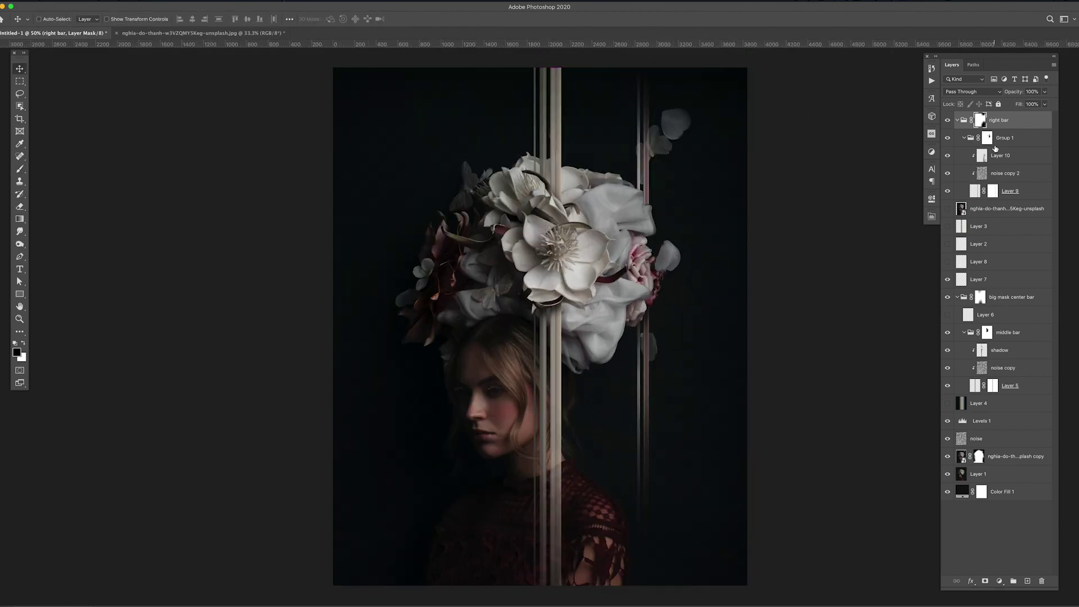
pyautogui.click(998, 155)
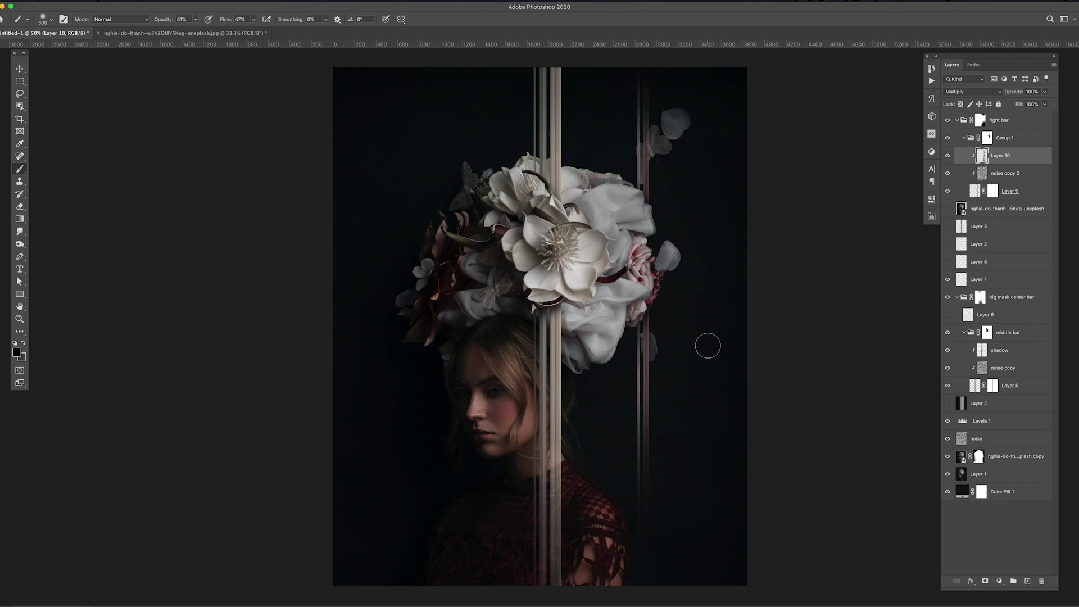
# Soften the centre bar's lower end on the big mask center bar mask, then collapse right bar
pyautogui.click(990, 193)
pyautogui.click(987, 138)
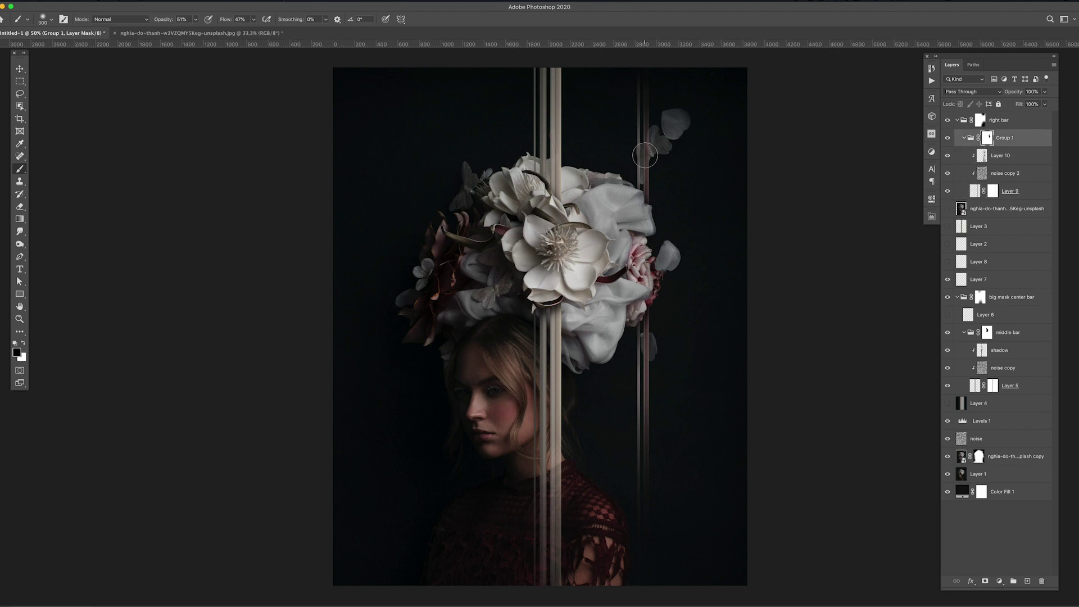
pyautogui.hotkey('ctrl', '+')
pyautogui.hotkey('ctrl', '+')
pyautogui.hotkey('ctrl', '+')
pyautogui.hotkey('ctrl', '+')
pyautogui.press('[')
pyautogui.press('[')
pyautogui.press('[')
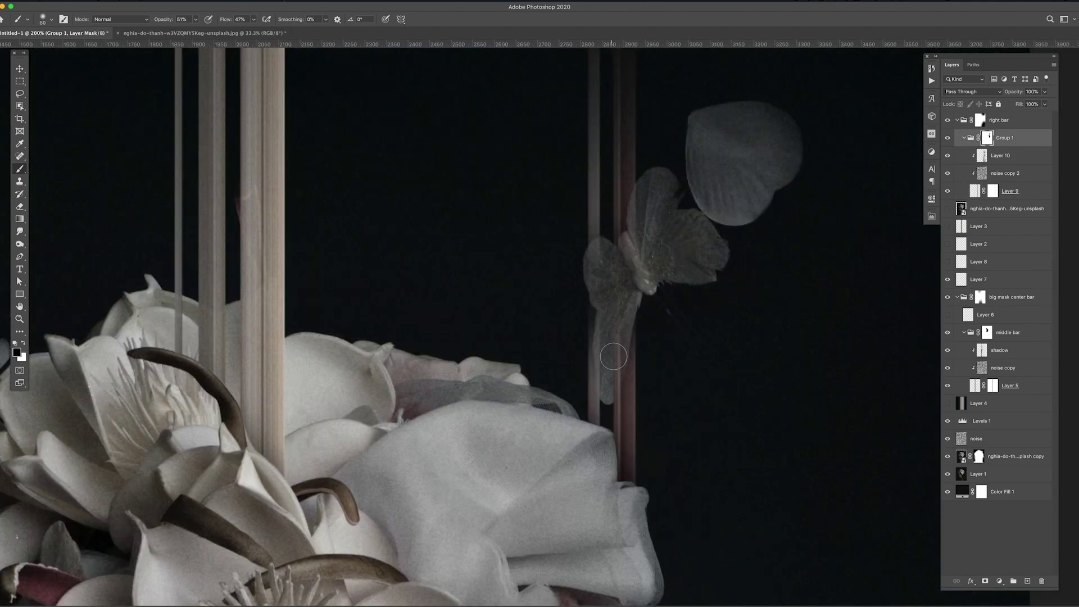
pyautogui.press('[')
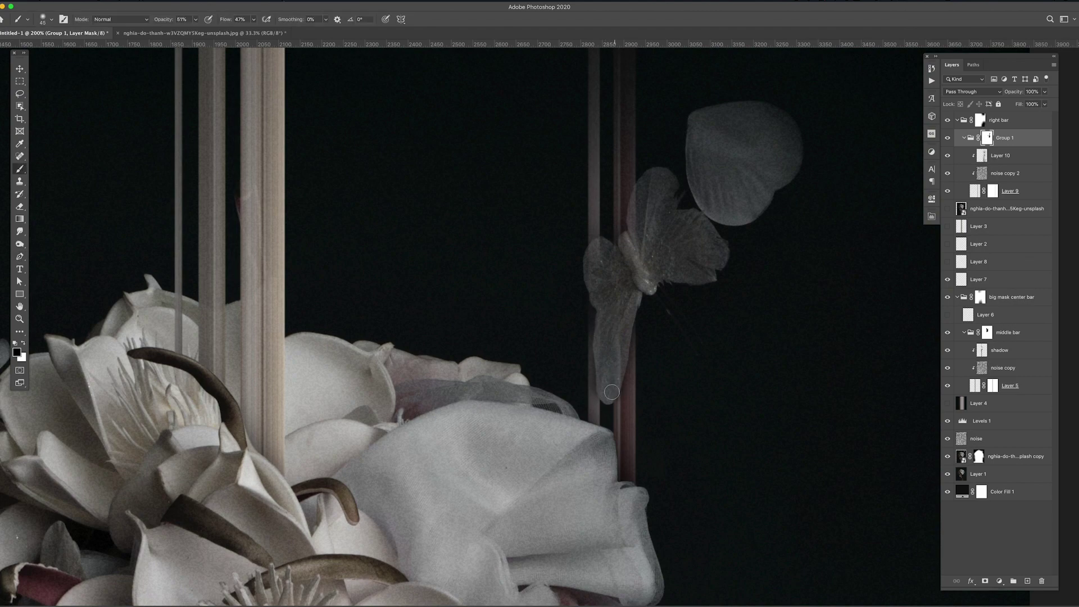
pyautogui.hotkey('ctrl', '-')
pyautogui.hotkey('ctrl', '-')
pyautogui.hotkey('ctrl', '-')
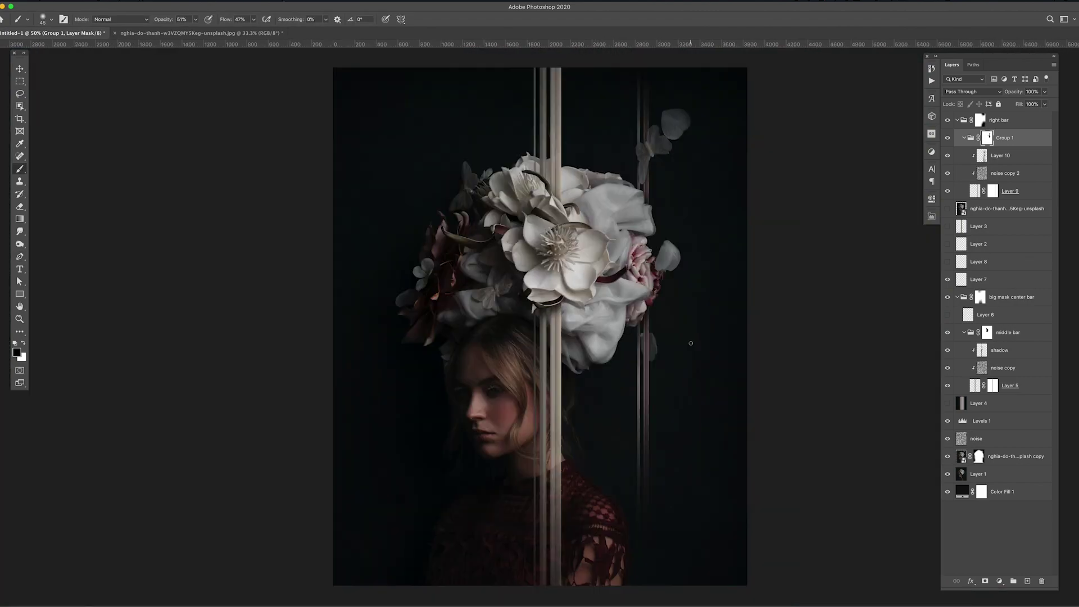
pyautogui.press(']')
pyautogui.press(']')
pyautogui.press(']')
pyautogui.click(981, 296)
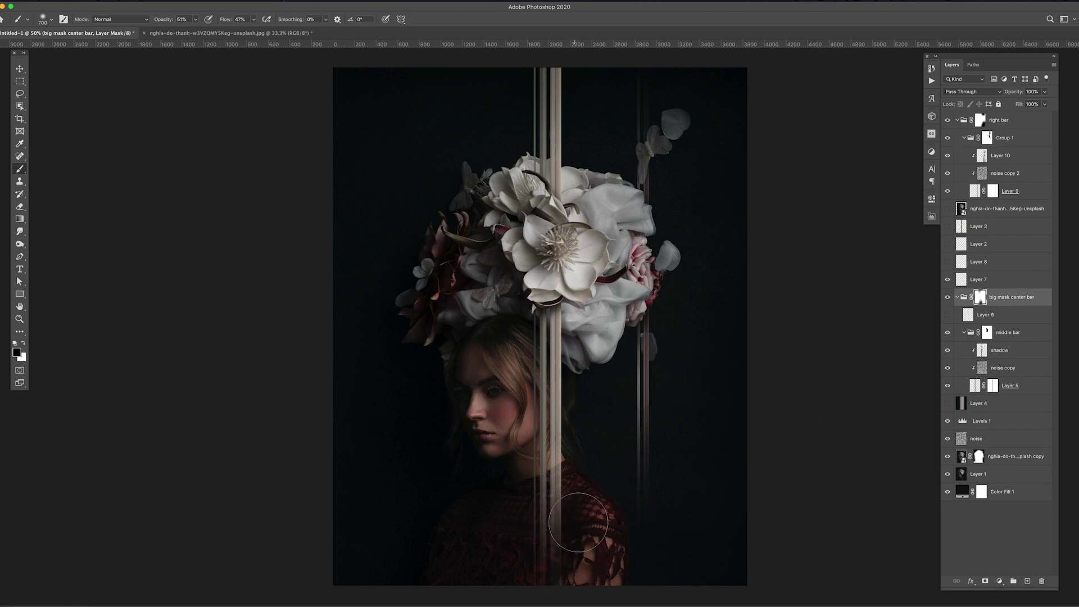
pyautogui.press('v')
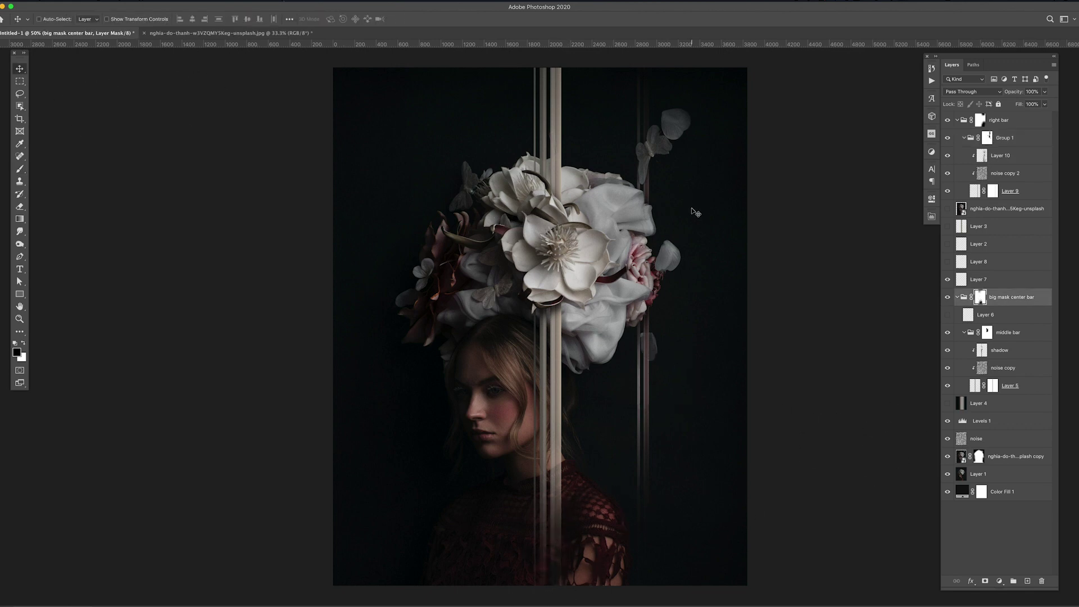
pyautogui.click(957, 120)
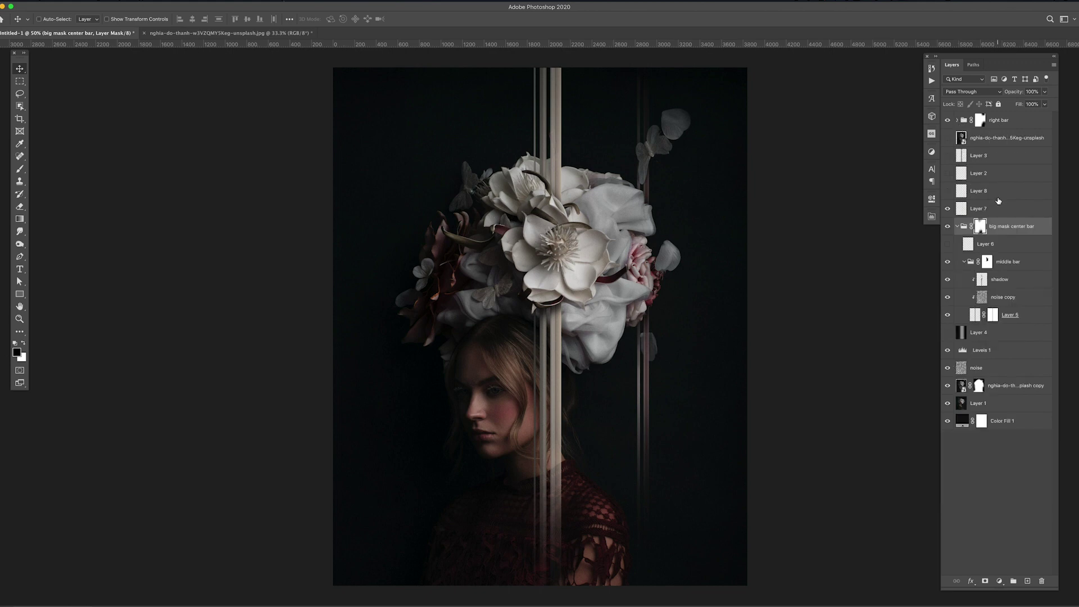
# Copy a petal from the portrait copy onto a new Lighten layer placed left of the face
pyautogui.press('l')
pyautogui.click(1013, 388)
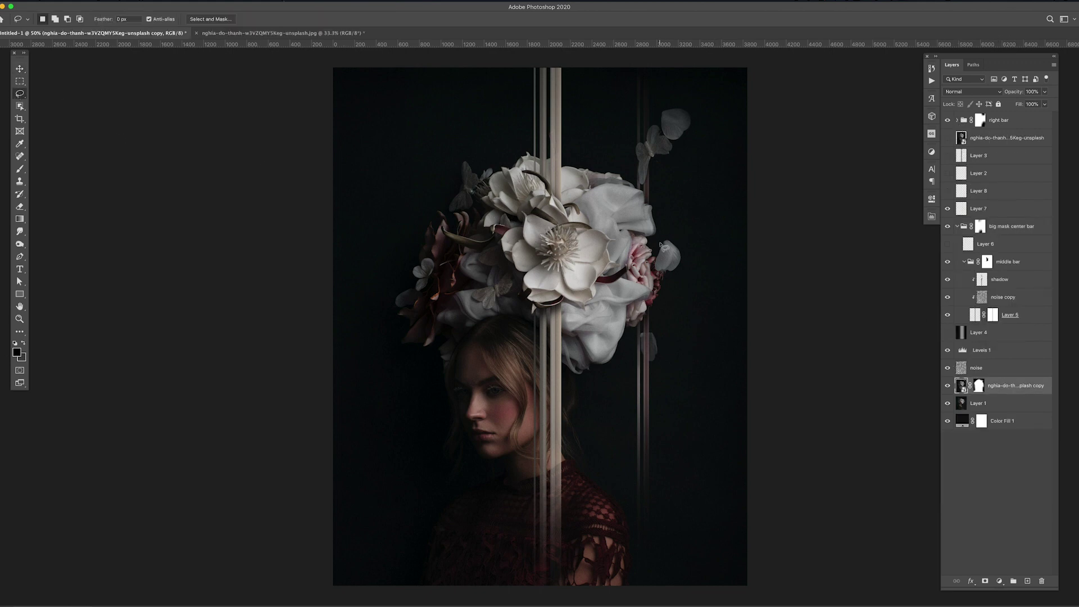
pyautogui.hotkey('ctrl', 'j')
pyautogui.moveTo(677, 301); pyautogui.dragTo(416, 449)
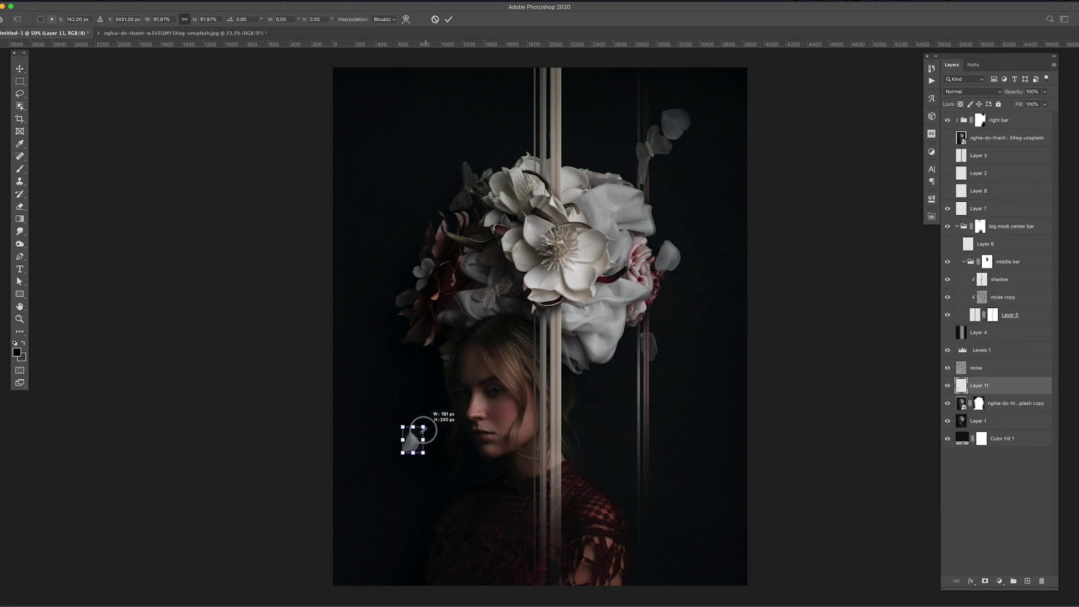
pyautogui.click(968, 93)
pyautogui.click(956, 150)
# Lower Layer 11's opacity to 43% and add a layer mask
pyautogui.hotkey('ctrl', 'l')
pyautogui.press('Escape')
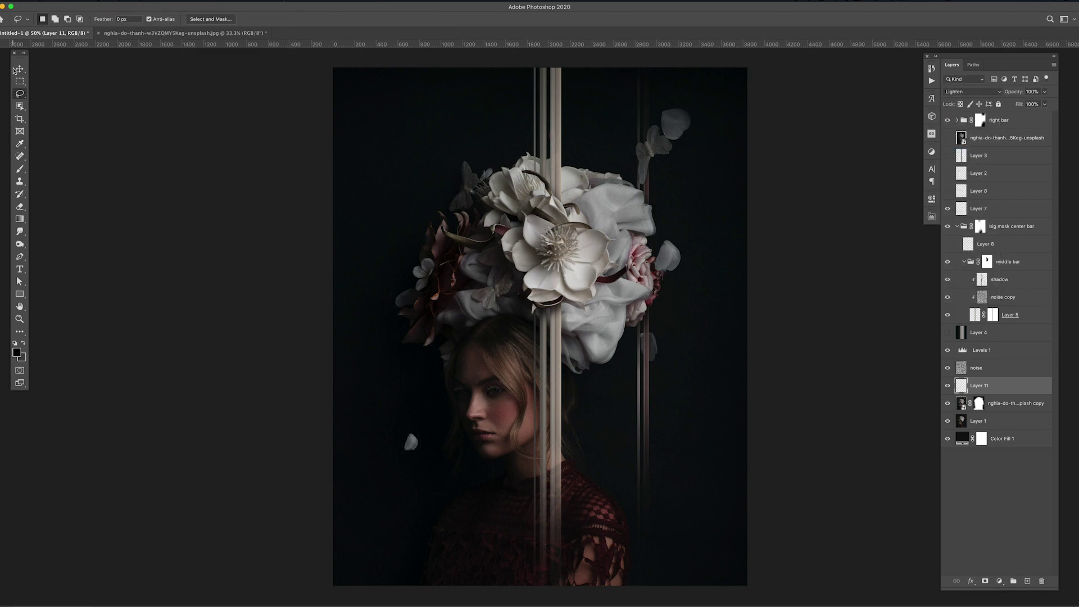
pyautogui.press('v')
pyautogui.moveTo(1044, 92); pyautogui.dragTo(1021, 105)
pyautogui.moveTo(412, 442); pyautogui.dragTo(415, 384)
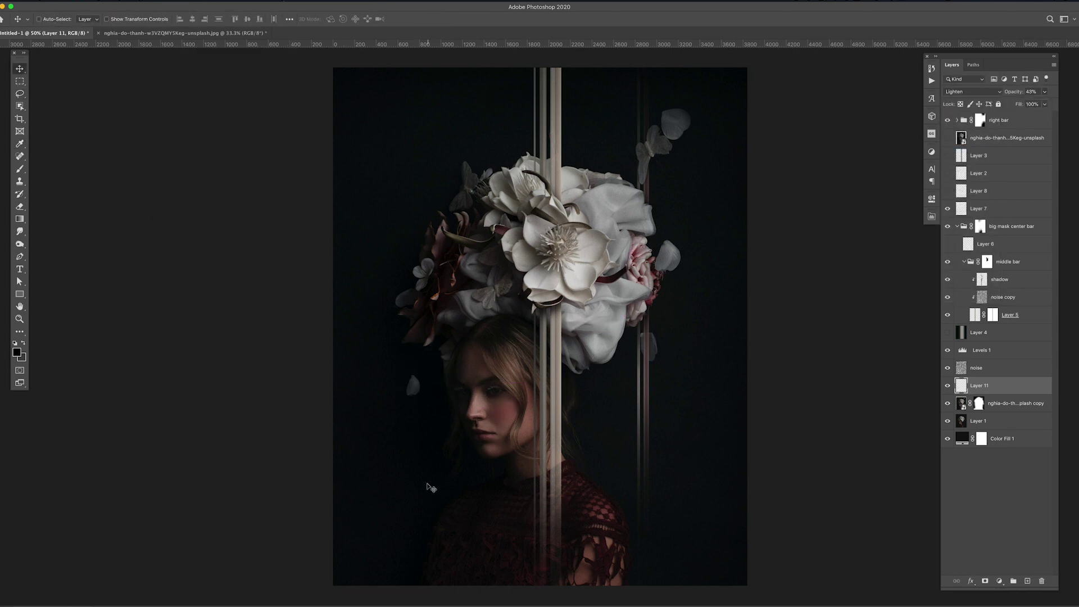
pyautogui.hotkey('ctrl', 'shift', 'm')
pyautogui.press('b')
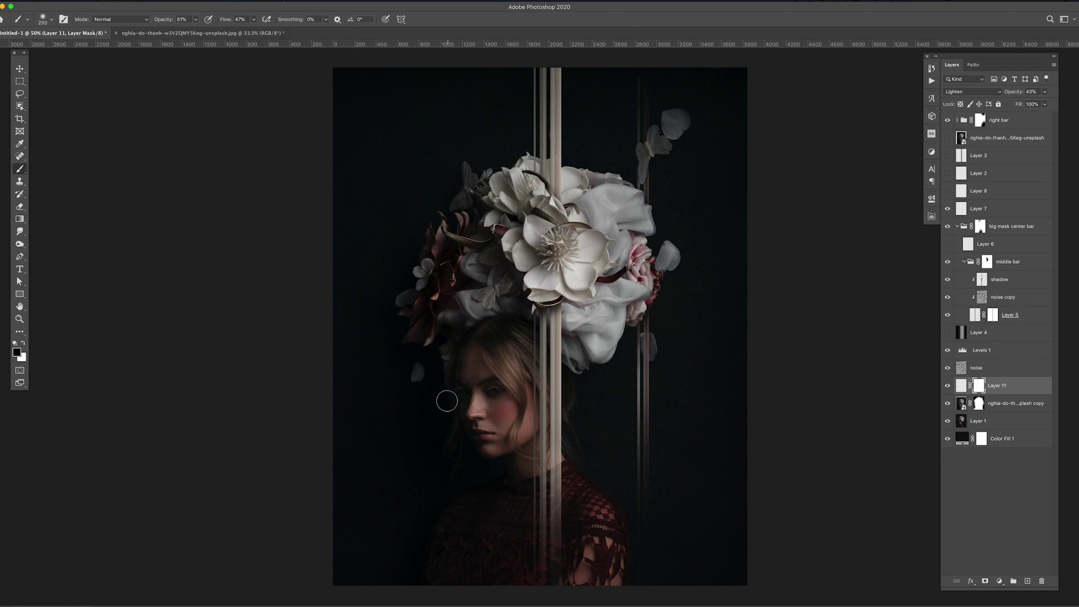
pyautogui.press('v')
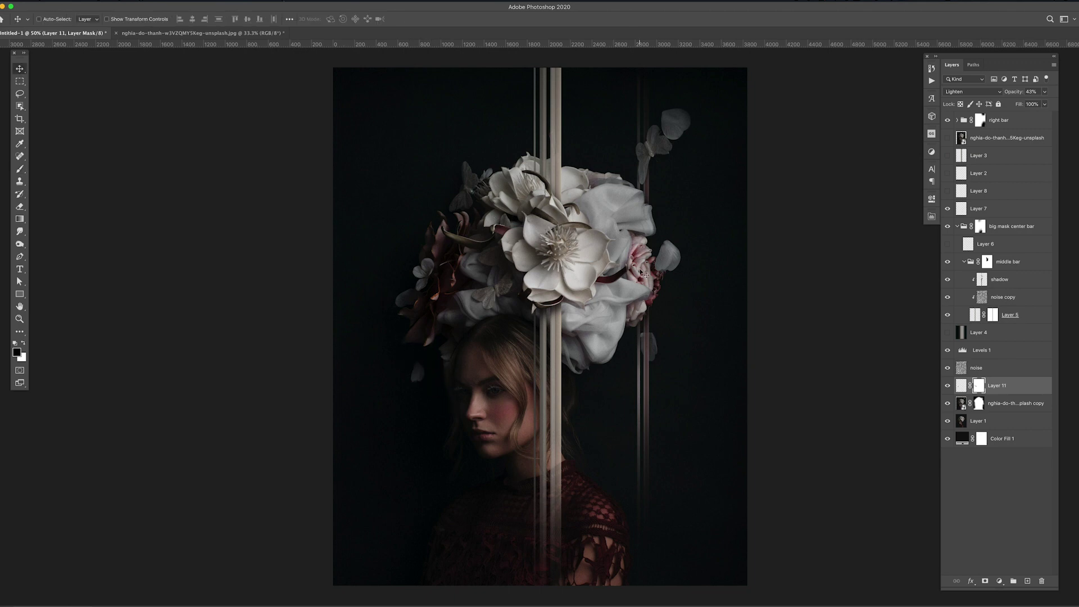
pyautogui.click(1003, 212)
# Delete all hidden layers and add a new empty layer
pyautogui.click(1054, 64)
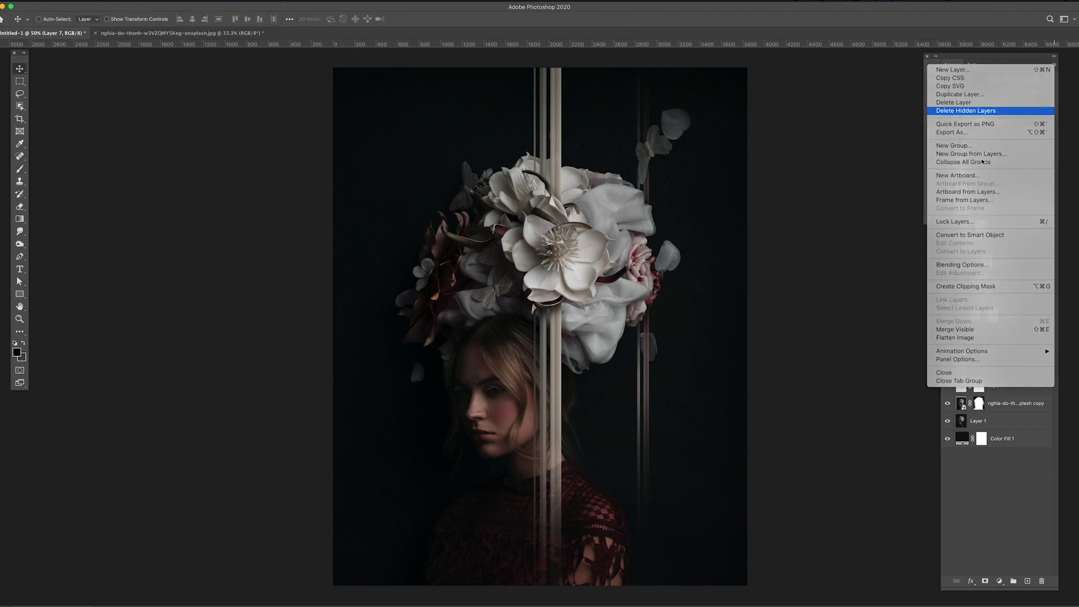
pyautogui.click(966, 108)
pyautogui.click(994, 156)
pyautogui.hotkey('ctrl', 'shift', 'alt', 'n')
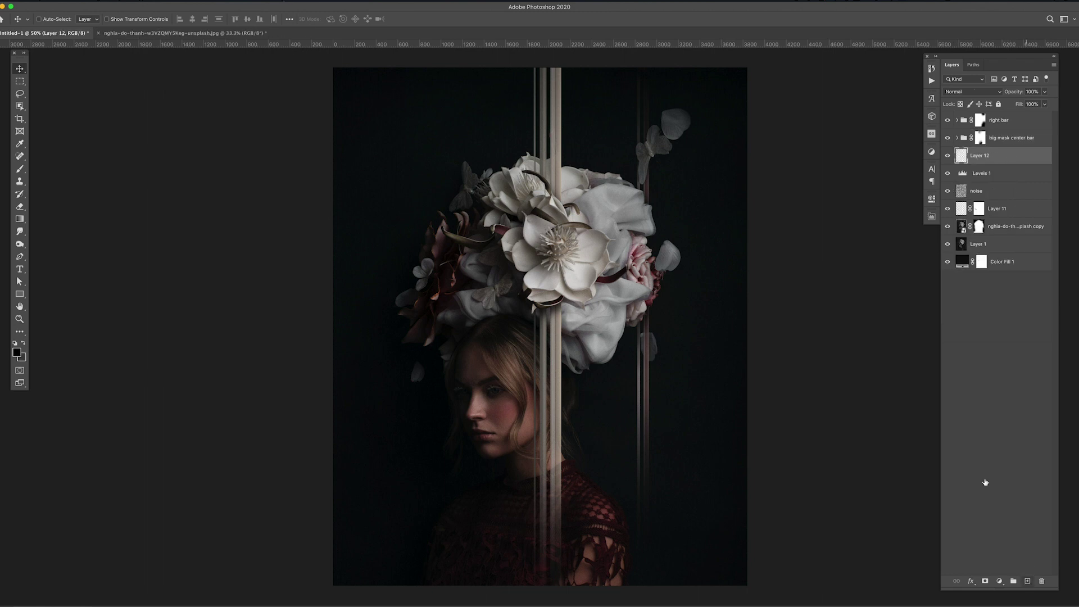
pyautogui.press('l')
# Fill a thin copper strip left of centre, stretch it to full canvas height and nudge it left
pyautogui.moveTo(435, 282); pyautogui.dragTo(432, 302)
pyautogui.hotkey('ctrl', 'shift', 'alt', 'n')
pyautogui.press('m')
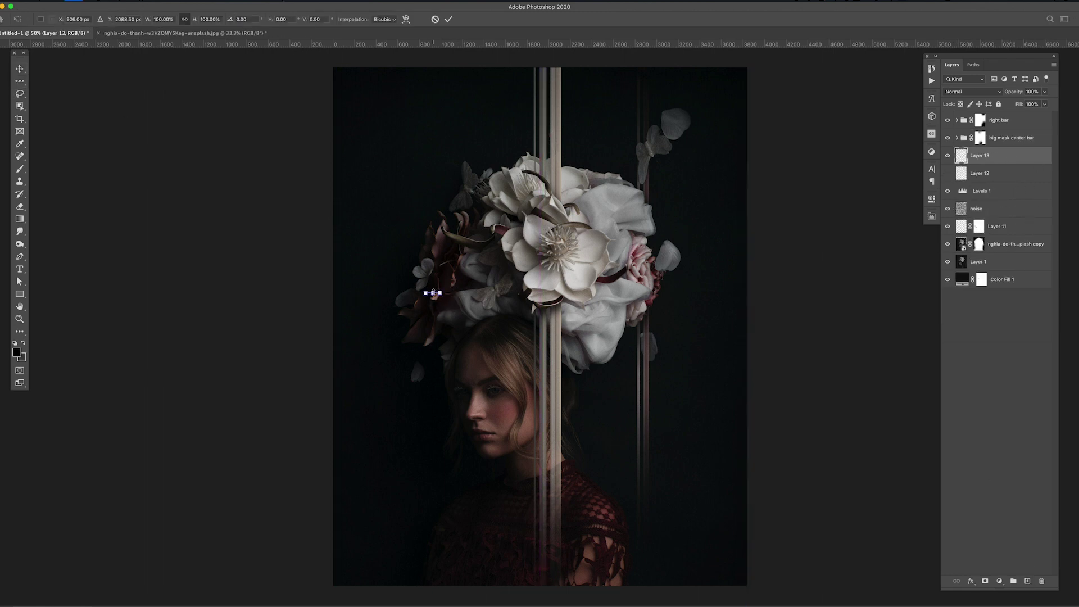
pyautogui.moveTo(430, 14); pyautogui.dragTo(440, 587)
pyautogui.hotkey('alt', 'BackSpace')
pyautogui.hotkey('ctrl', 'd')
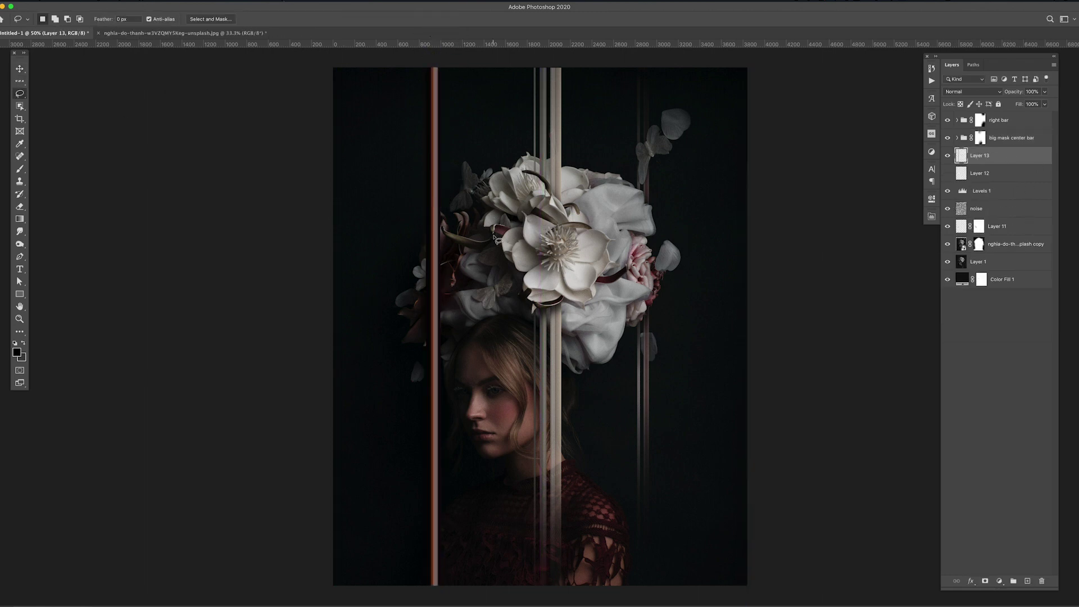
pyautogui.press('v')
pyautogui.moveTo(433, 243); pyautogui.dragTo(419, 243)
# Clip a noise texture copy to the stripe, mask Layer 13 and group them
pyautogui.moveTo(990, 213); pyautogui.dragTo(978, 167)
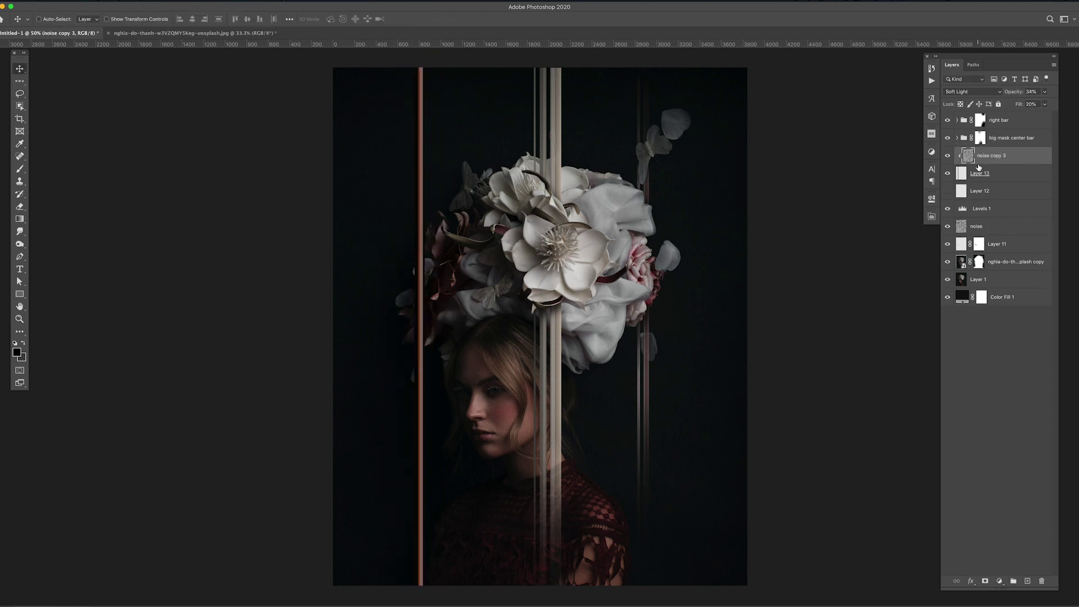
pyautogui.click(975, 174)
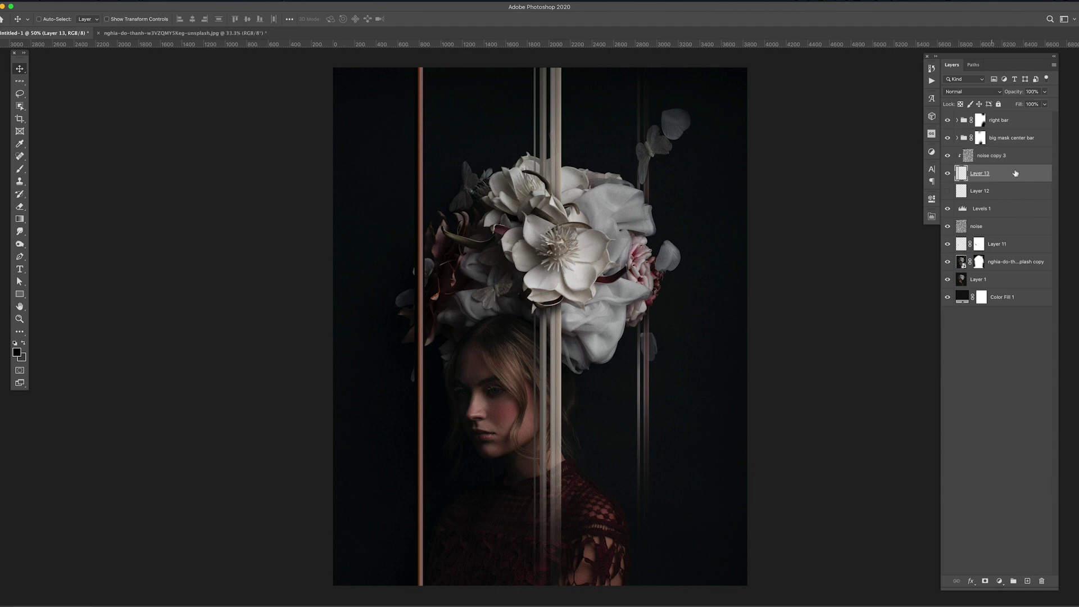
pyautogui.click(984, 580)
pyautogui.keyDown('shift'); pyautogui.click(993, 159); pyautogui.keyUp('shift')
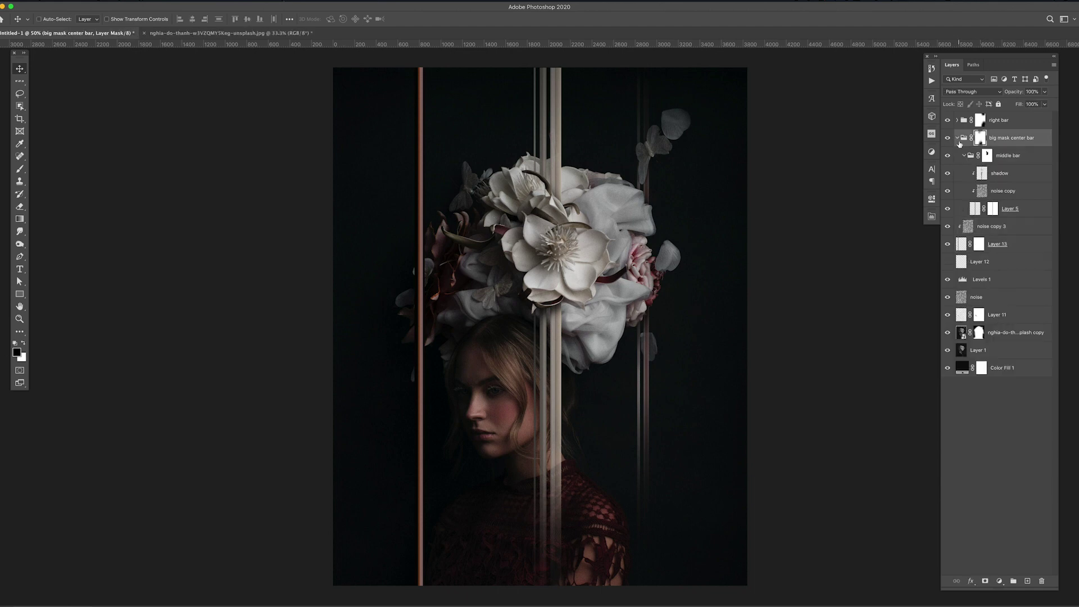
# Group the copper stripe and name the group 'left bar'
pyautogui.hotkey('ctrl', 'g')
pyautogui.doubleClick(980, 152)
pyautogui.write('left bar')
pyautogui.press('Return')
# Add a layer mask to the left bar group and set a full-strength brush
pyautogui.click(984, 581)
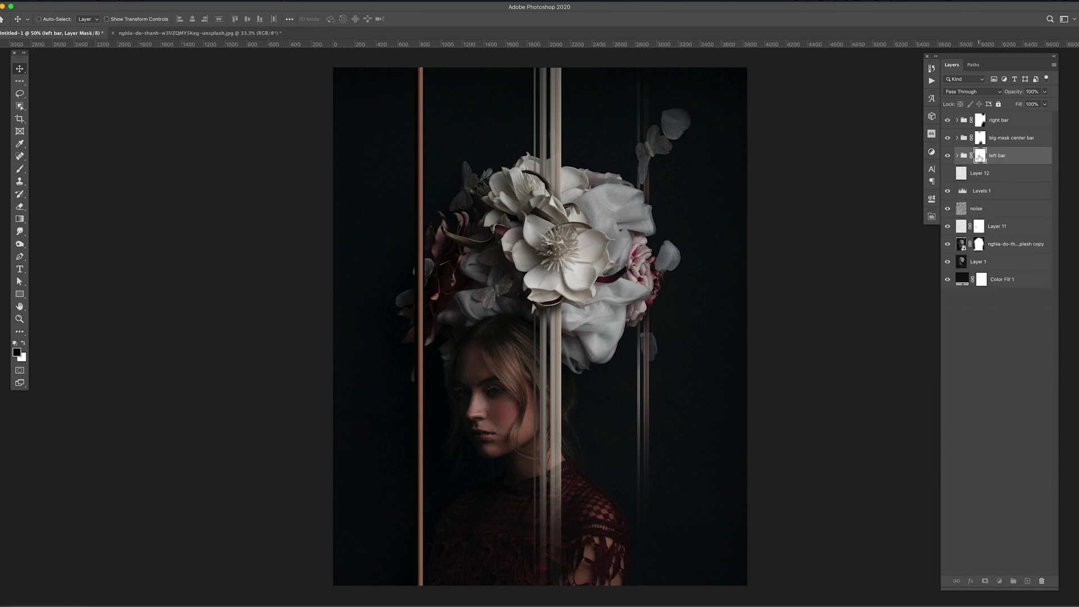
pyautogui.press('b')
pyautogui.rightClick(413, 301)
pyautogui.press('Escape')
pyautogui.press('0')
pyautogui.hotkey('shift', '0')
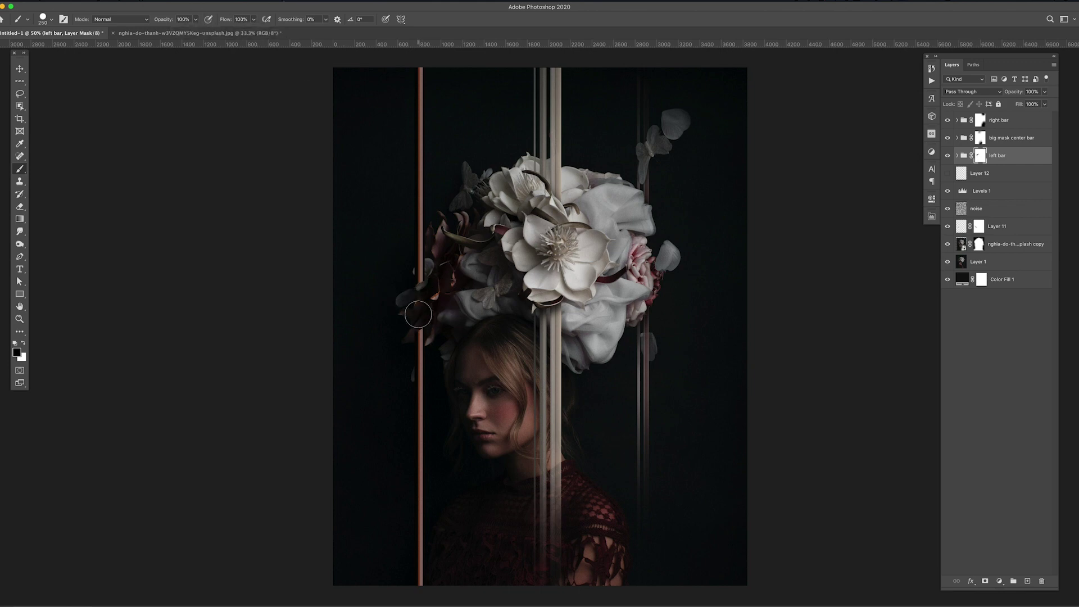
# Zoom in where the stripe meets the flowers and shrink the brush
pyautogui.scroll(5, 410, 312)
pyautogui.rightClick(308, 365)
pyautogui.press('Return')
pyautogui.press('[')
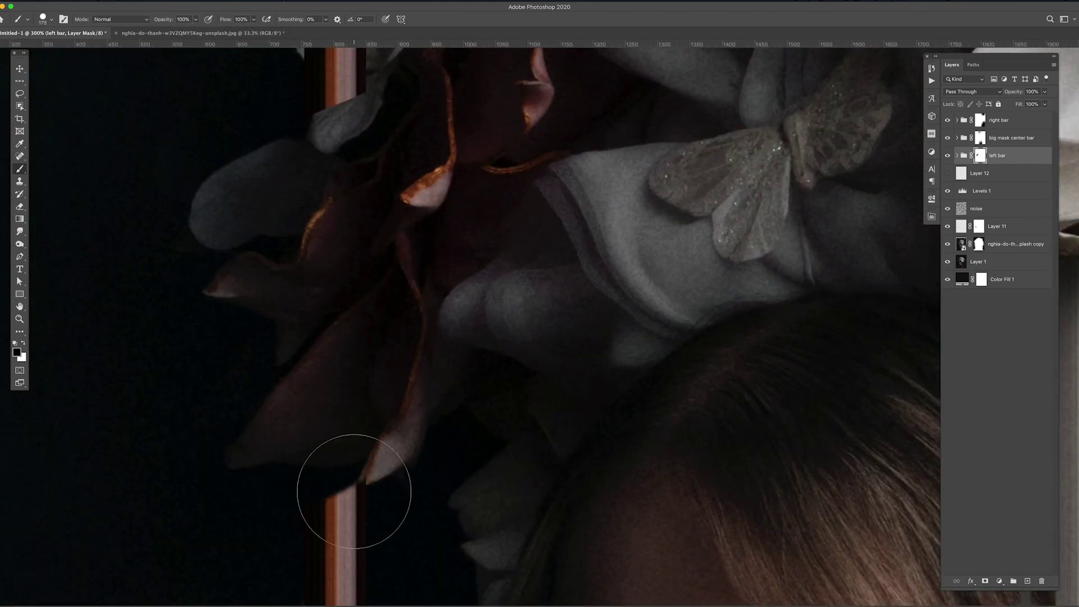
pyautogui.scroll(1, 354, 491)
pyautogui.press('[')
pyautogui.press('[')
pyautogui.press('[')
# Paint black on the mask so the stripe tucks behind the flower petal
pyautogui.press('x')
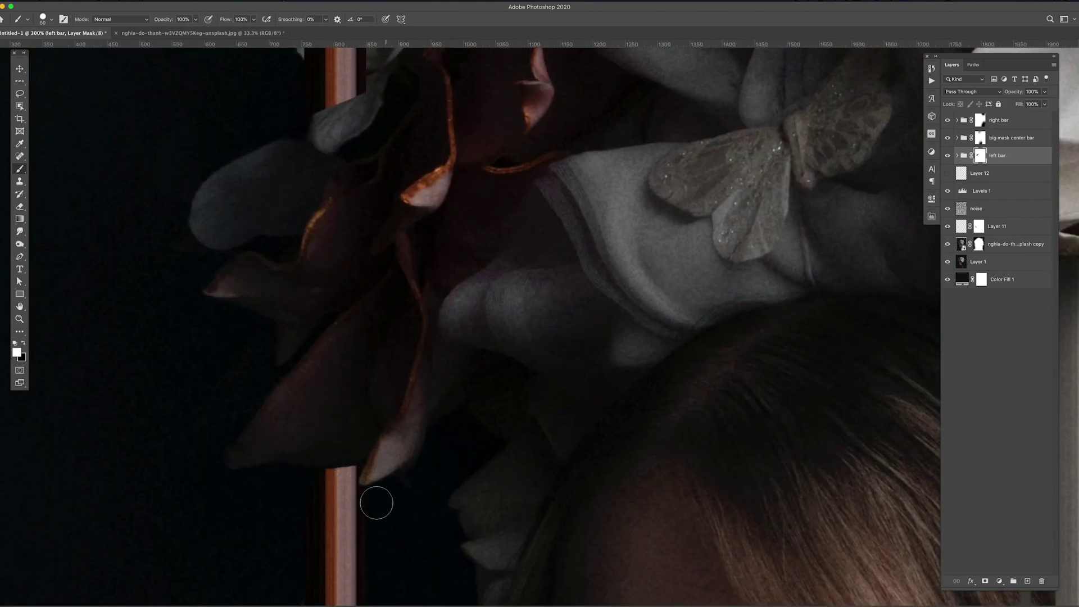
pyautogui.scroll(5, 373, 501)
pyautogui.press('x')
pyautogui.scroll(3, 396, 332)
pyautogui.scroll(5, 406, 417)
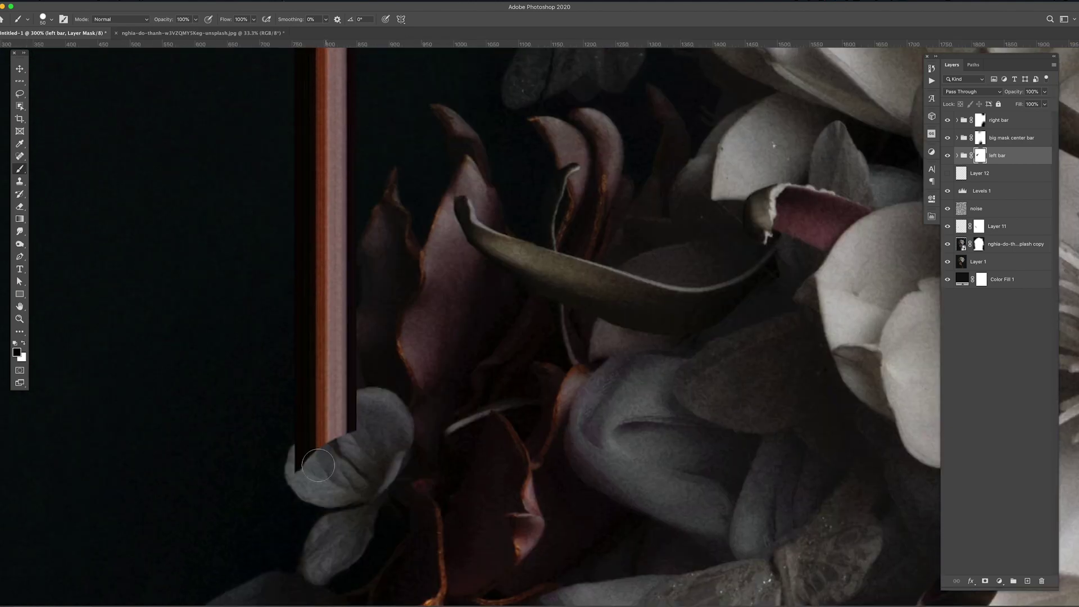
pyautogui.moveTo(318, 466)
pyautogui.mouseDown()
pyautogui.moveTo(332, 247)
pyautogui.moveTo(315, 335)
pyautogui.moveTo(301, 338)
pyautogui.moveTo(330, 392)
pyautogui.mouseUp()
pyautogui.press('x')
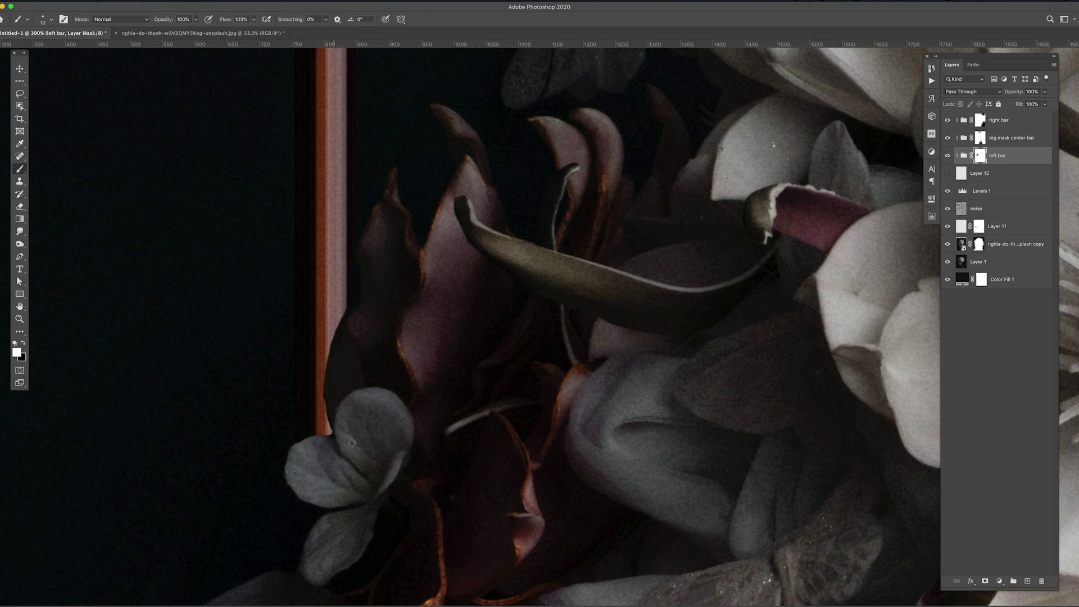
# Fit the whole image in view and wrap the left bar group in another group
pyautogui.hotkey('ctrl', '-')
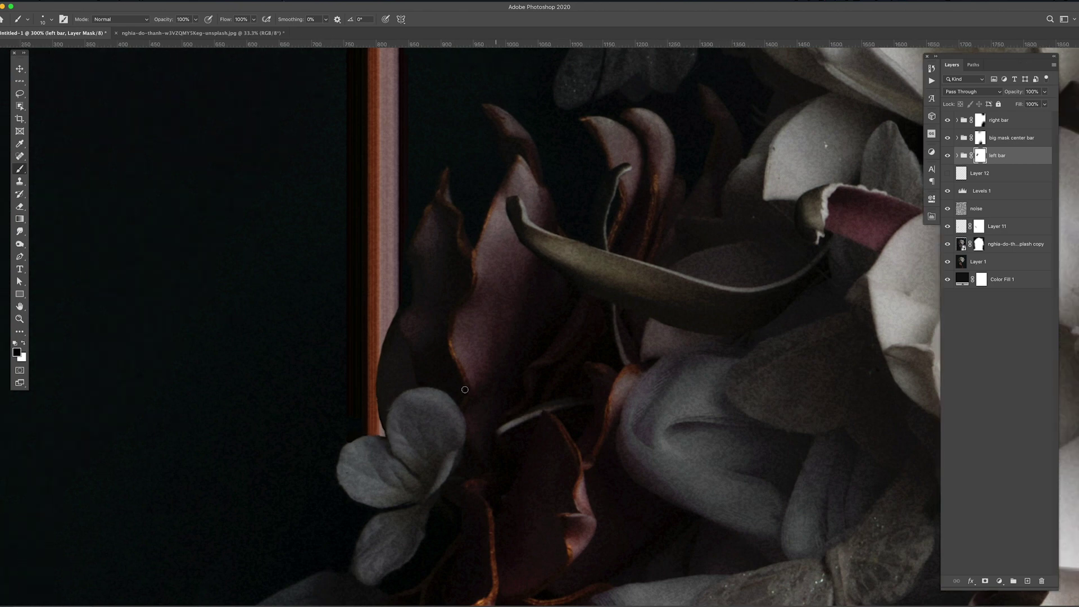
pyautogui.hotkey('ctrl', '0')
pyautogui.press('v')
pyautogui.hotkey('ctrl', 'g')
# Undo the extra group and move Layer 13's copper stripe down so it starts lower
pyautogui.hotkey('ctrl', 'z')
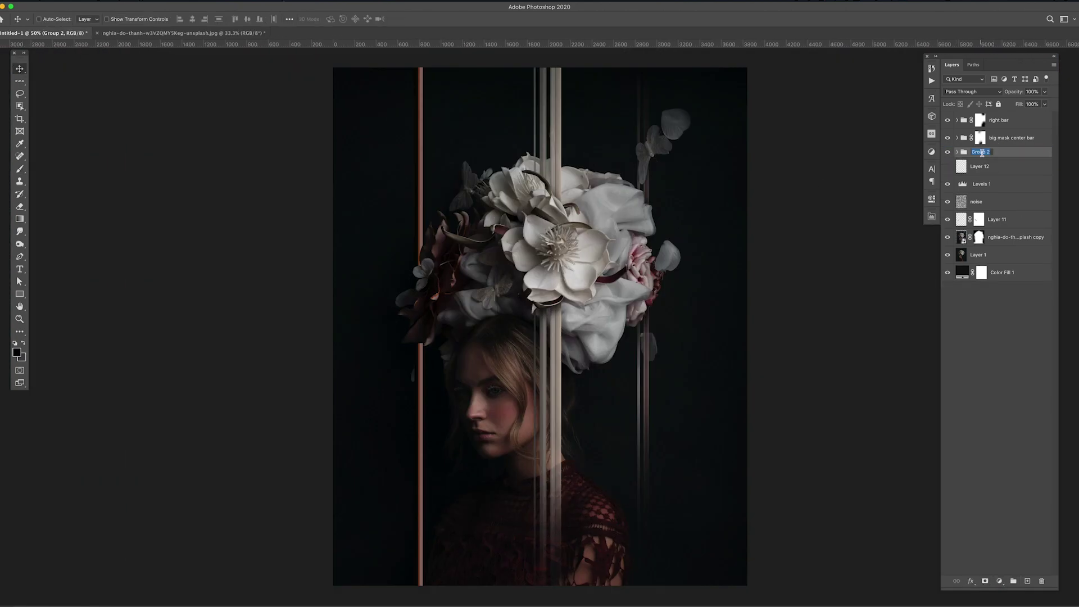
pyautogui.write('left bar')
pyautogui.click(957, 151)
pyautogui.click(983, 202)
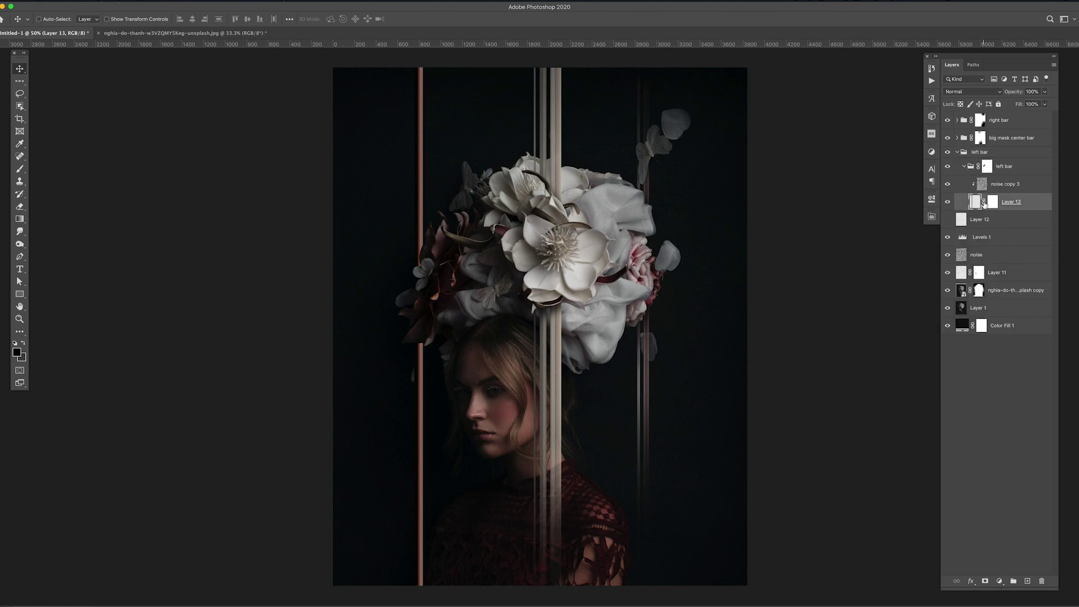
pyautogui.moveTo(418, 147); pyautogui.dragTo(470, 213)
# Select the shadow layer and prepare a larger brush for painting
pyautogui.press('b')
pyautogui.rightClick(489, 398)
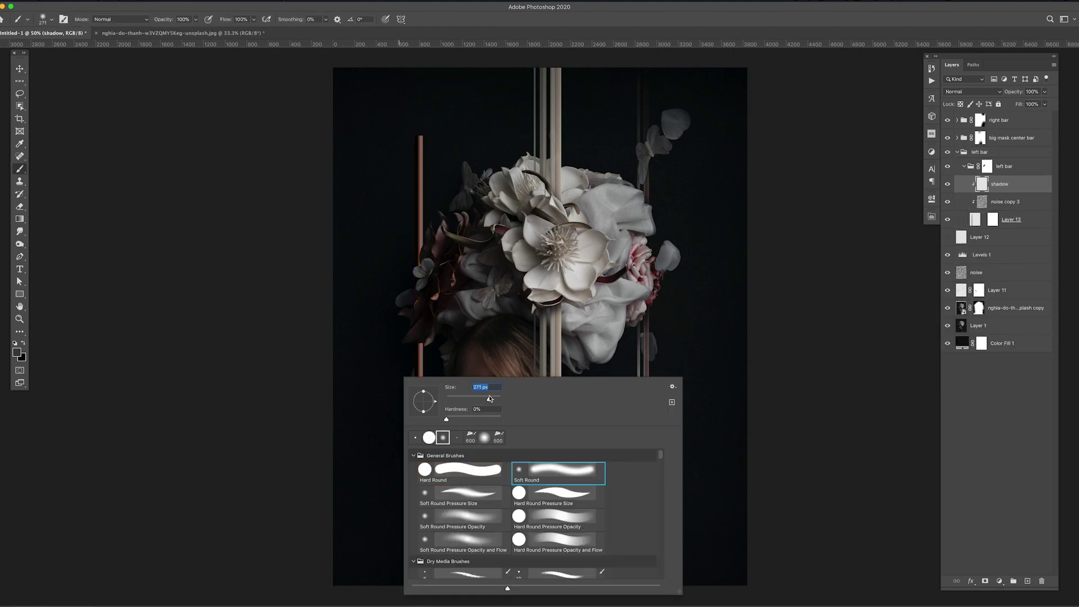
pyautogui.press('Return')
pyautogui.click(1012, 221)
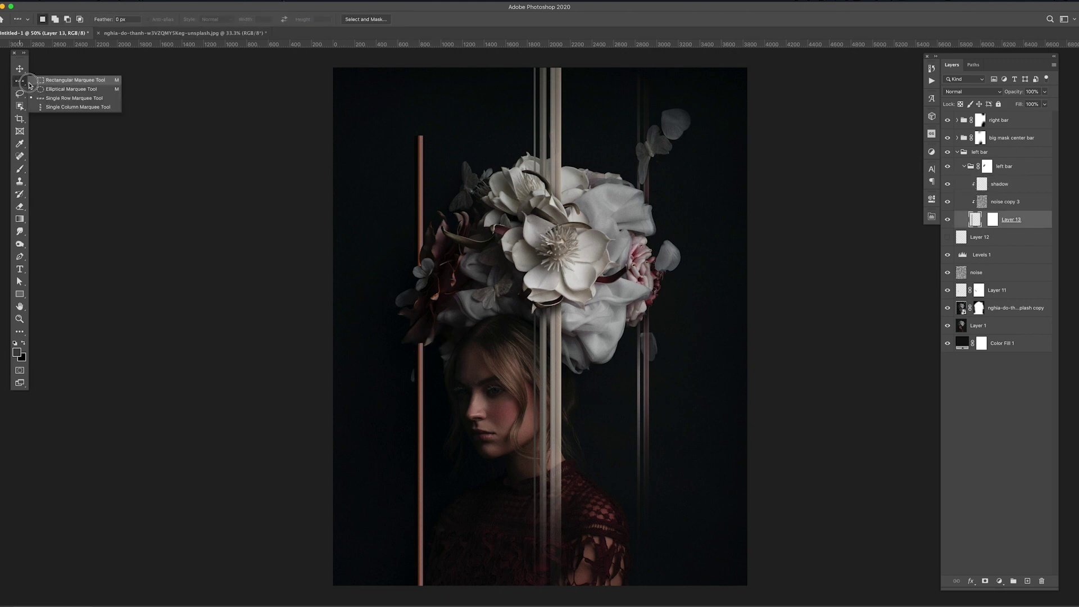
pyautogui.press('v')
pyautogui.click(1000, 184)
pyautogui.press('b')
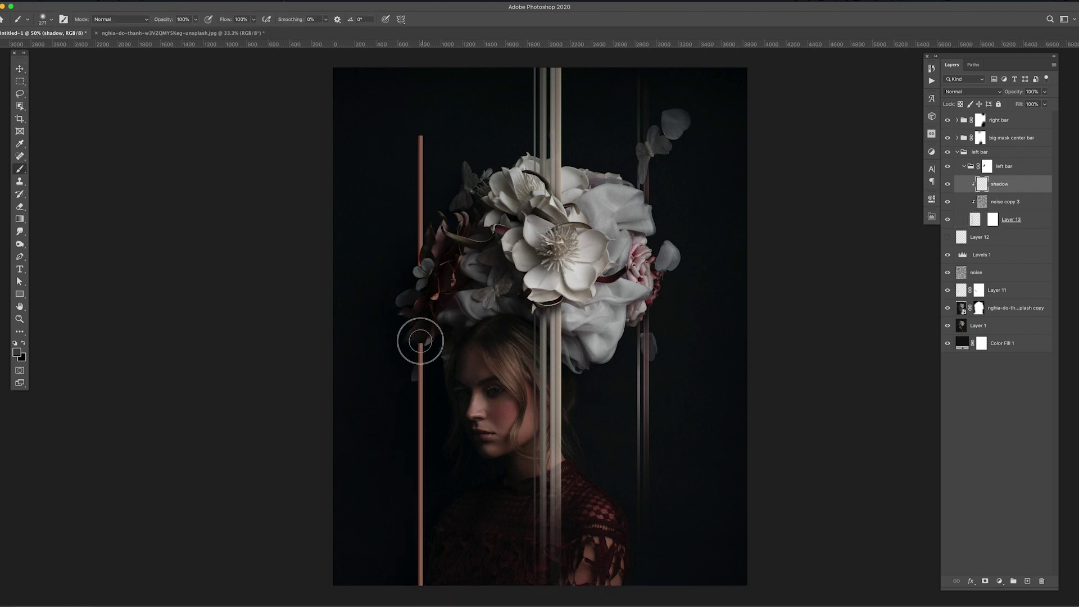
pyautogui.rightClick(422, 342)
pyautogui.press('Return')
pyautogui.press(']')
pyautogui.press(']')
pyautogui.press(']')
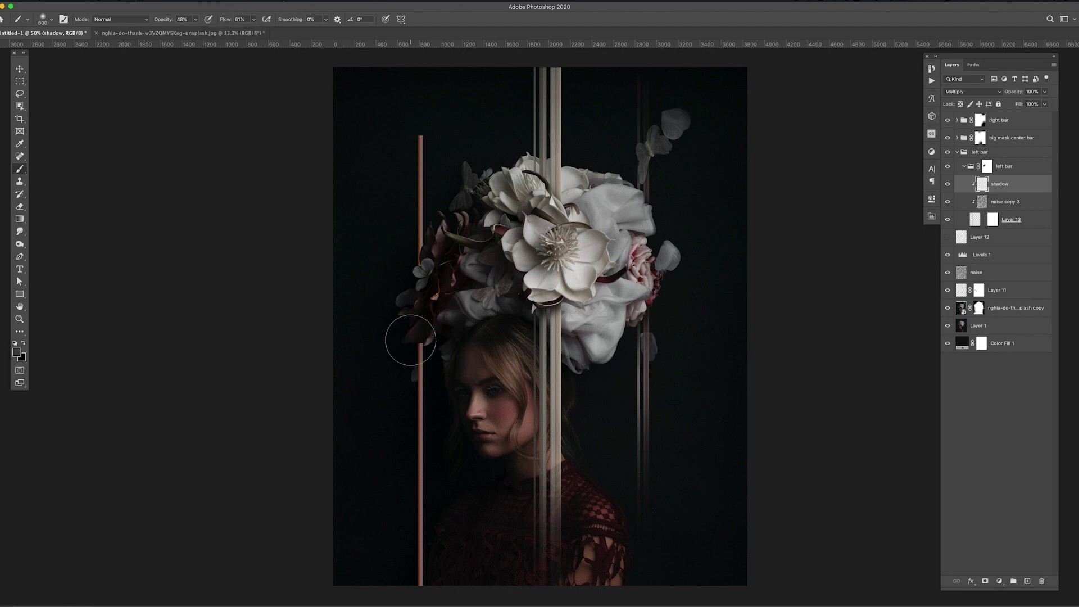
pyautogui.press(']')
pyautogui.press(']')
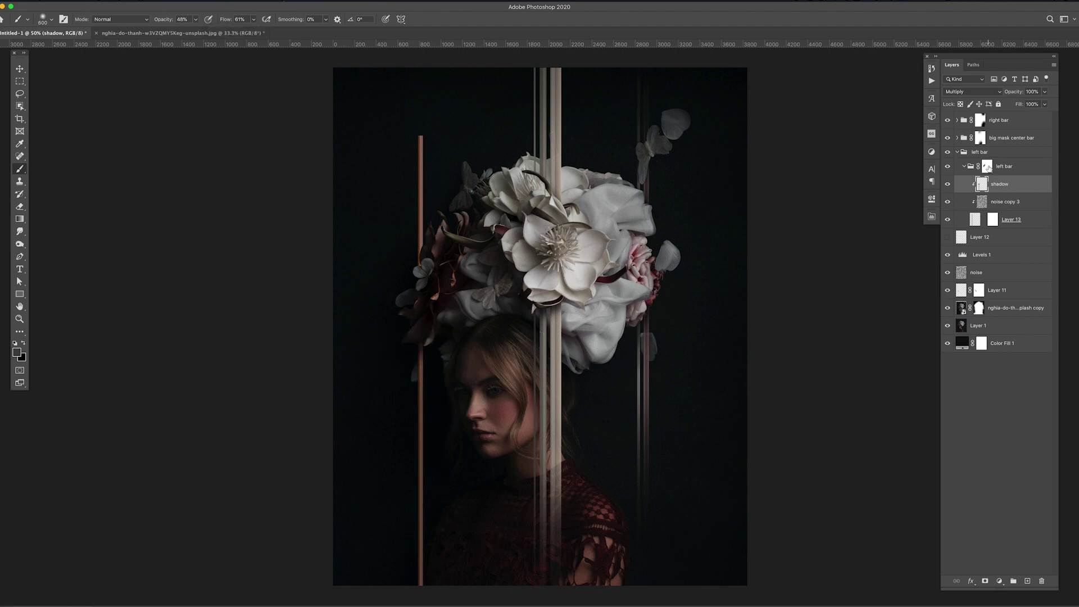
# Add a mask to the left bar group and fade out the stripe's lower end
pyautogui.click(979, 152)
pyautogui.click(984, 580)
pyautogui.moveTo(475, 484); pyautogui.dragTo(417, 590)
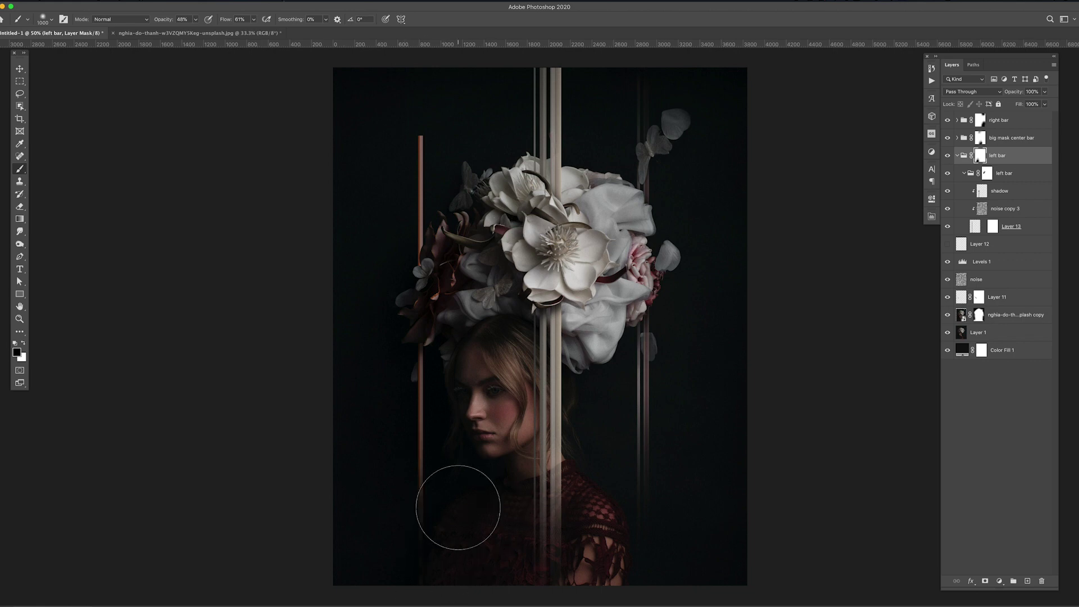
pyautogui.press(']')
pyautogui.press(']')
pyautogui.press(']')
pyautogui.hotkey('alt', '[')
pyautogui.hotkey('alt', '[')
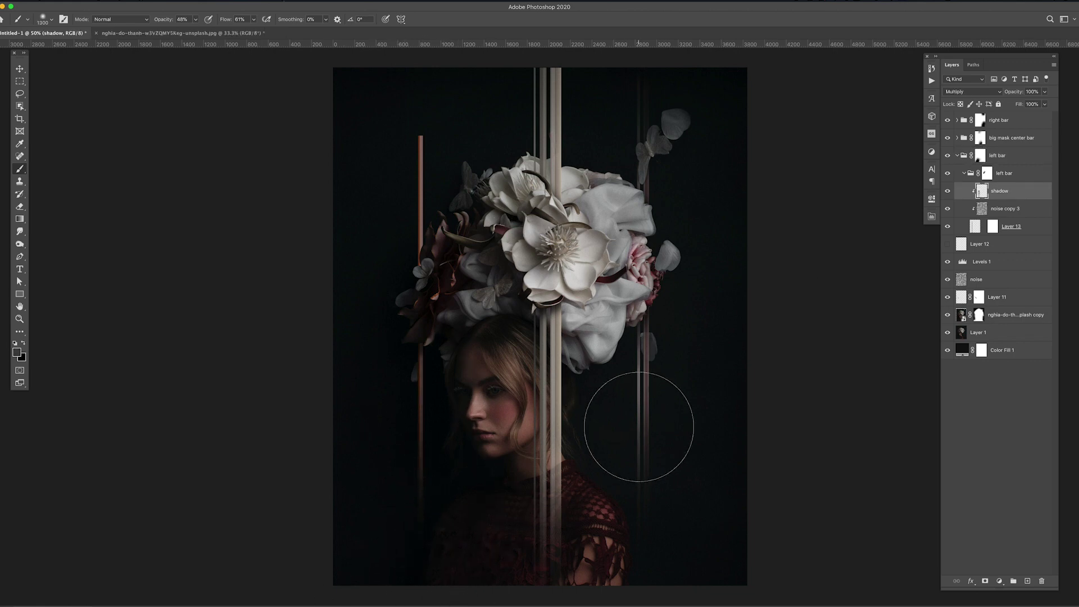
# Add a new clipped Layer 14 above the noise layer and zoom out
pyautogui.click(997, 297)
pyautogui.press('v')
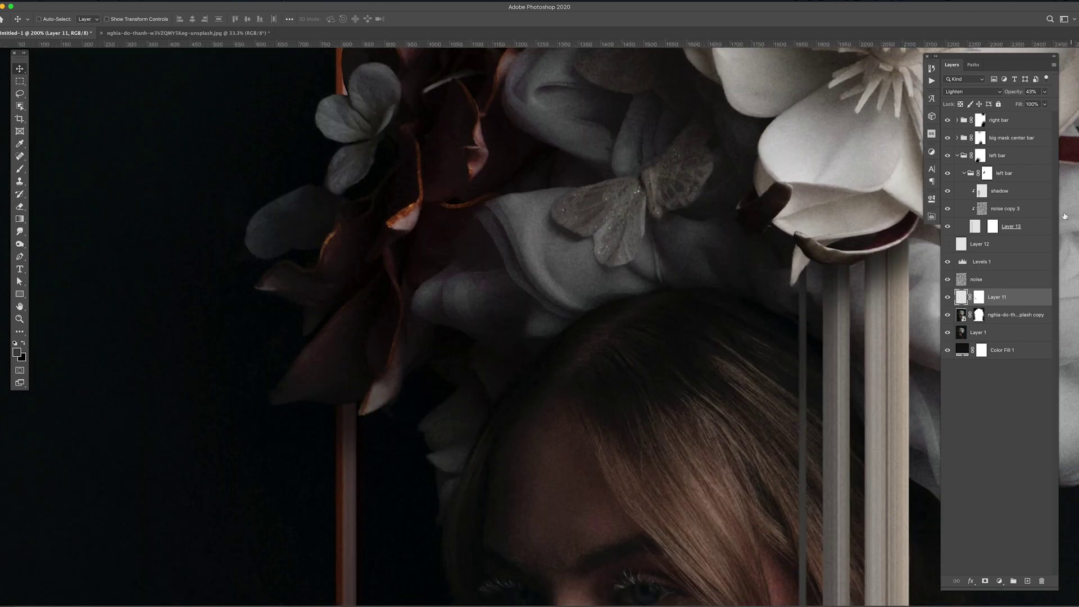
pyautogui.click(1027, 581)
pyautogui.press('b')
pyautogui.press('[')
pyautogui.press('[')
pyautogui.press('[')
pyautogui.scroll(-1, 393, 404)
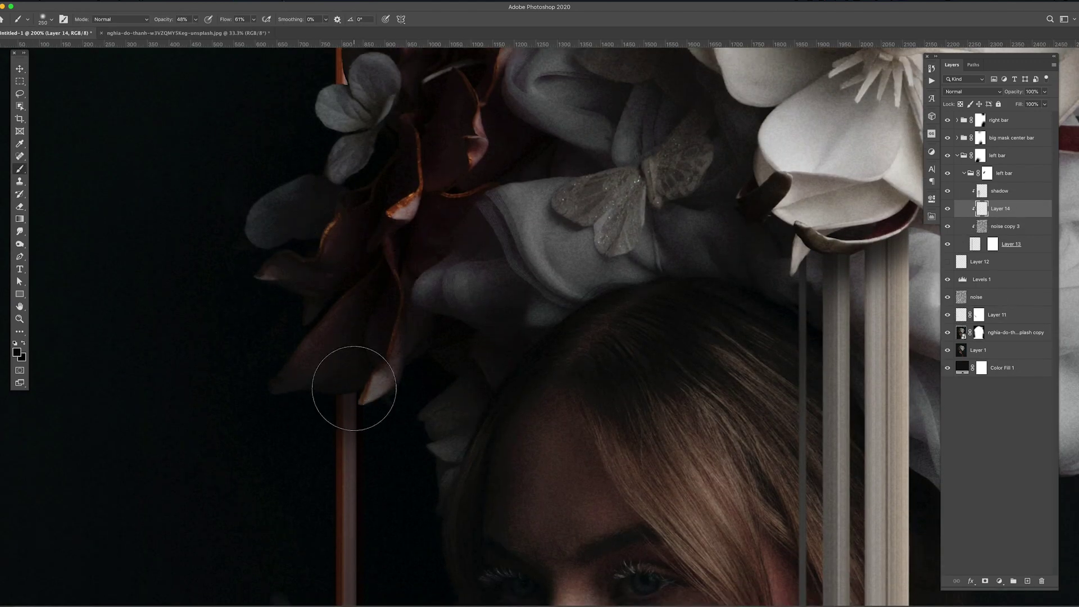
pyautogui.hotkey('ctrl', '-')
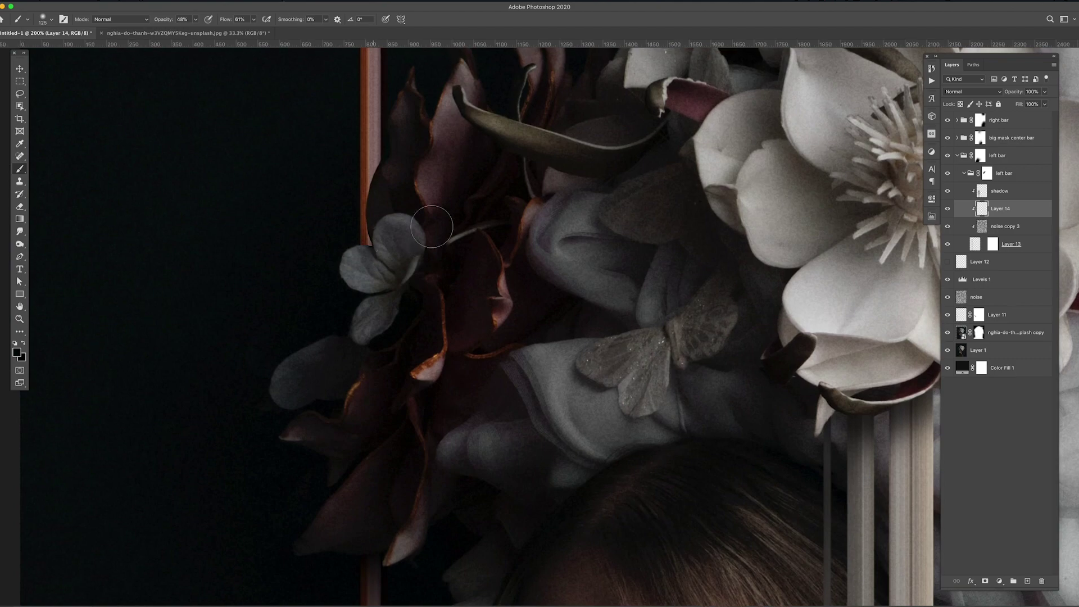
# Darken the stripe on the shadow layer where it meets the flowers
pyautogui.hotkey('alt', ']')
pyautogui.press(']')
pyautogui.hotkey('ctrl', '-')
pyautogui.press(']')
pyautogui.press(']')
pyautogui.press(']')
pyautogui.moveTo(487, 315); pyautogui.dragTo(487, 134)
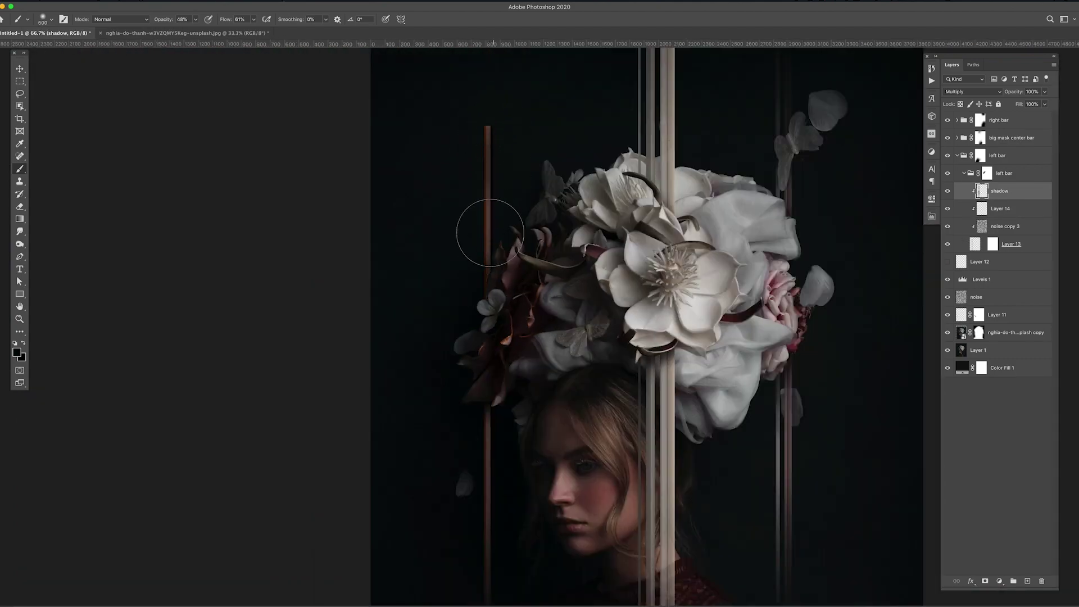
# Switch to the Eraser with a hard round tip
pyautogui.press('e')
pyautogui.rightClick(483, 163)
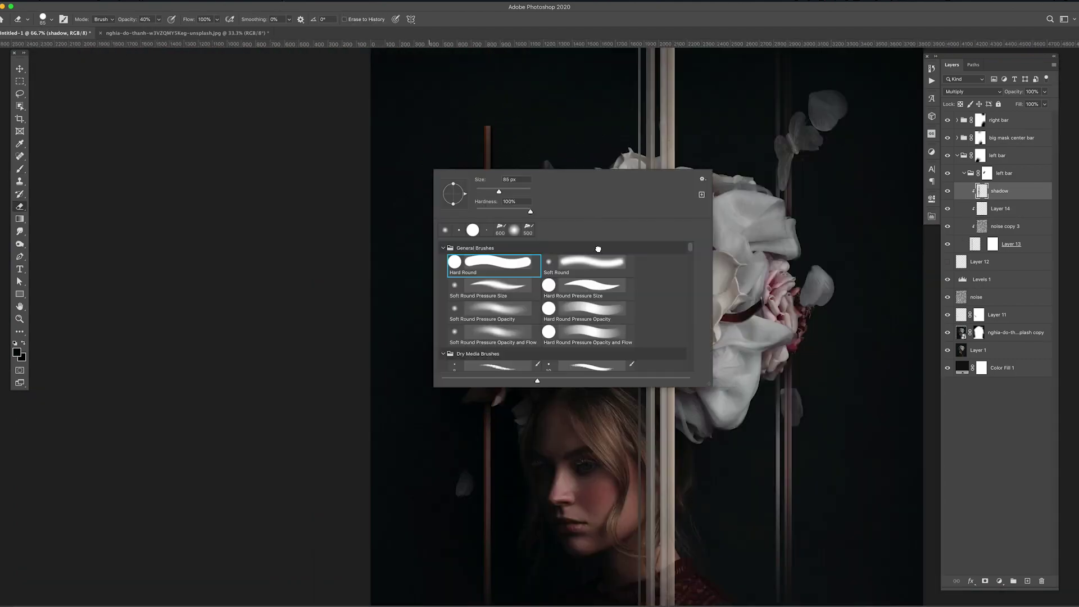
pyautogui.click(590, 260)
pyautogui.press('Return')
pyautogui.scroll(-1, 495, 116)
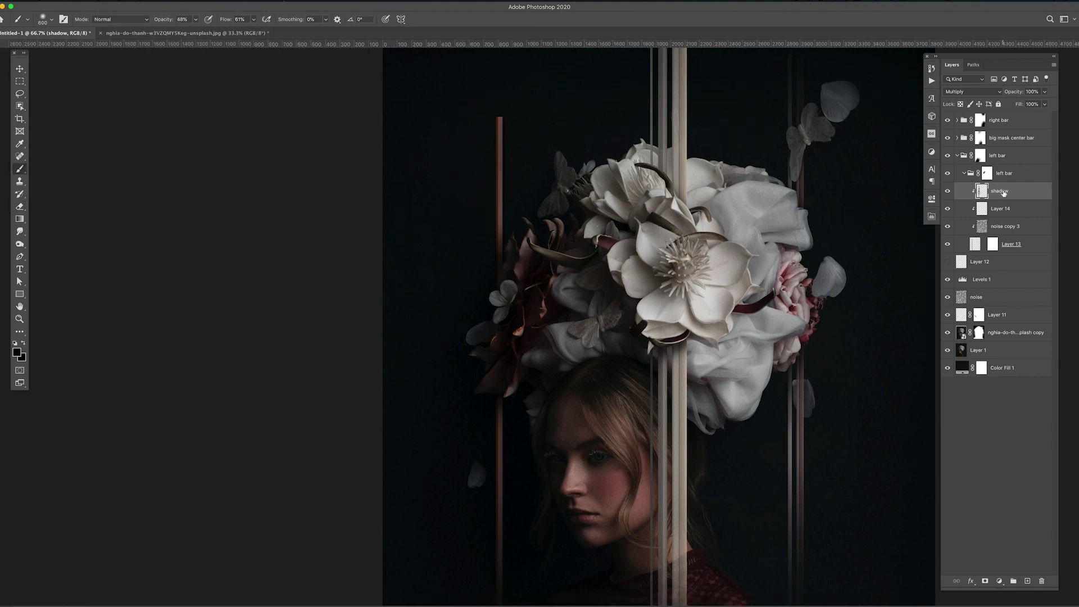
# Select the Levels 1 adjustment and fit the whole canvas in view
pyautogui.press('v')
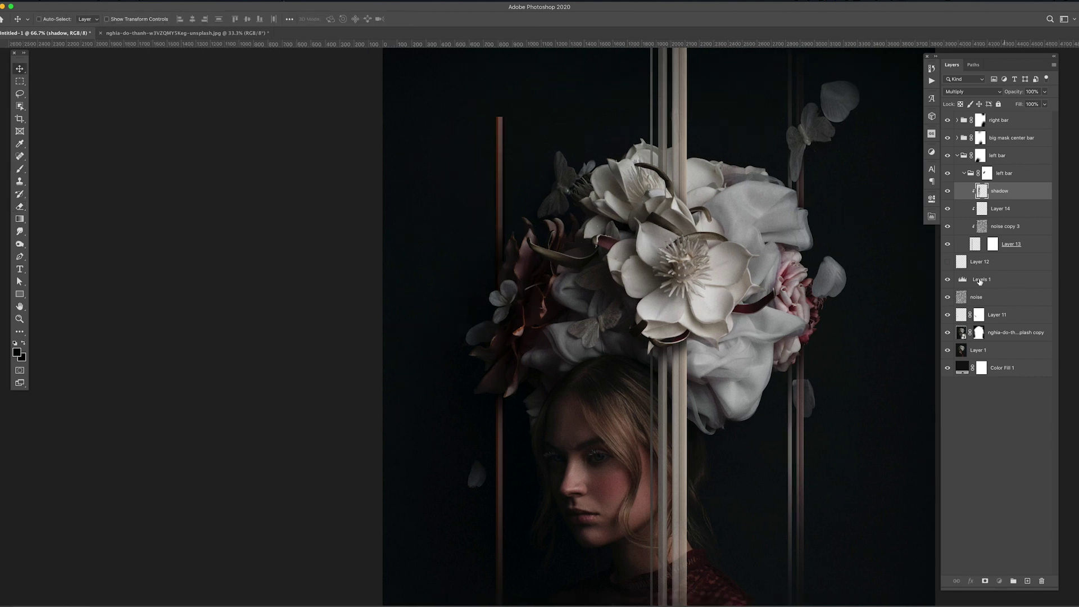
pyautogui.click(979, 279)
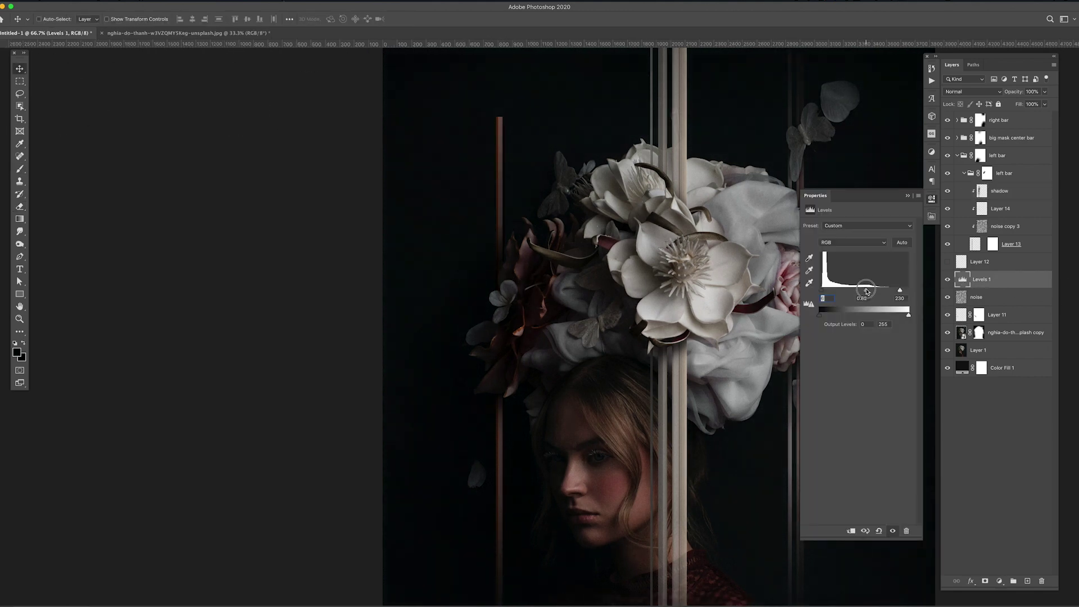
pyautogui.press('Escape')
pyautogui.hotkey('ctrl', '-')
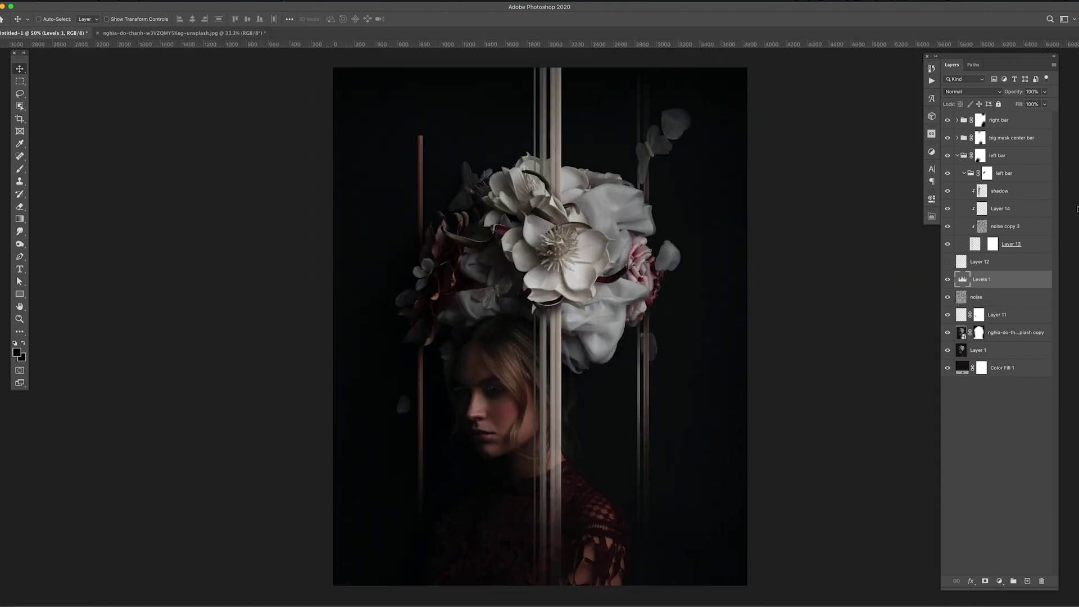
# Target the left bar group's mask and enlarge the brush
pyautogui.click(978, 155)
pyautogui.press('b')
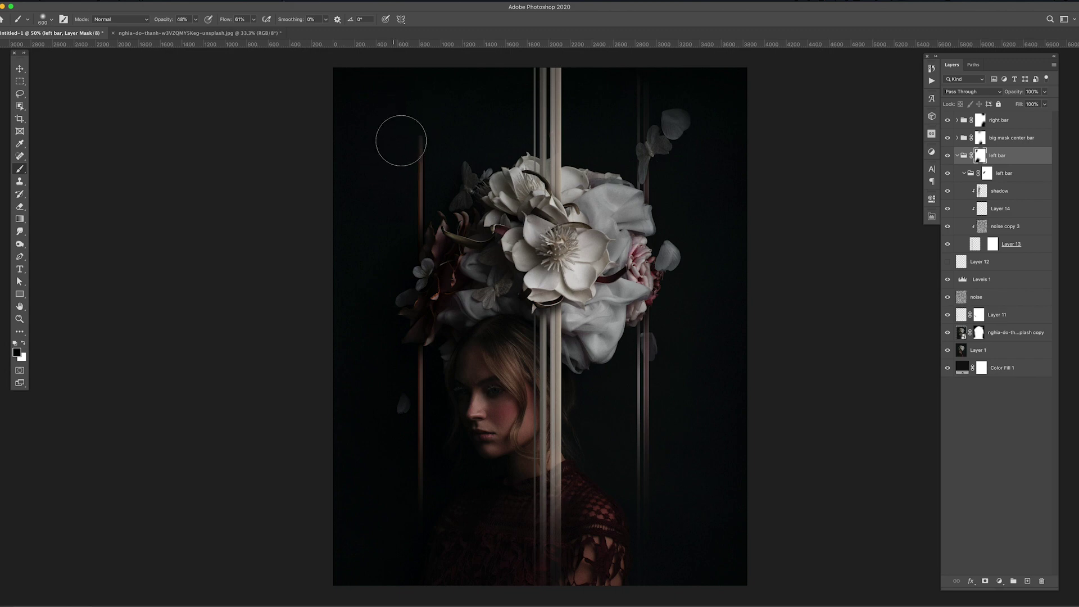
pyautogui.click(975, 244)
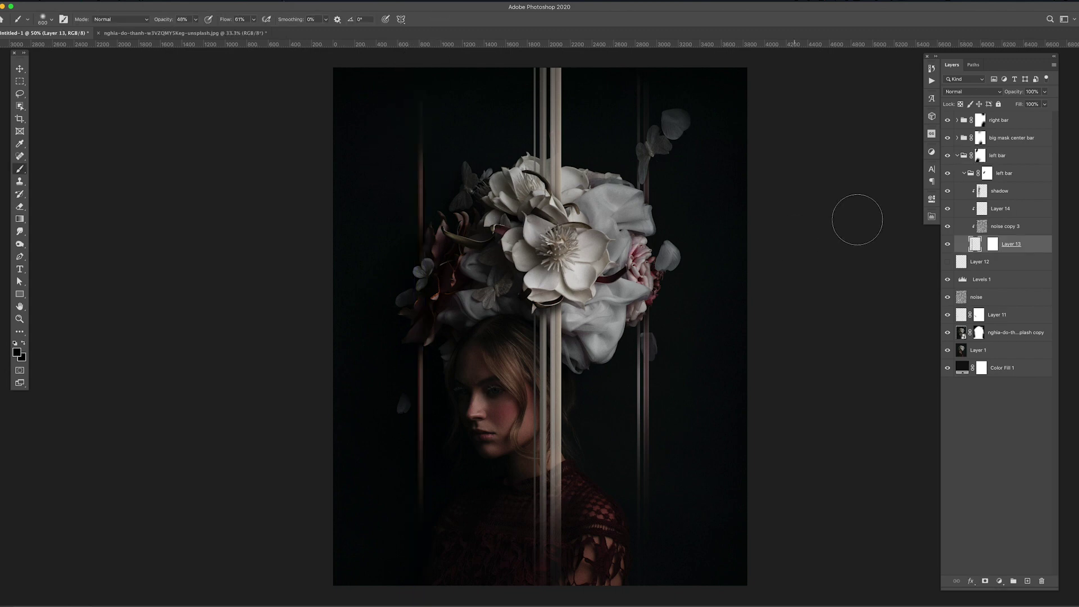
pyautogui.click(987, 174)
pyautogui.click(980, 156)
pyautogui.press(']')
pyautogui.press(']')
pyautogui.press(']')
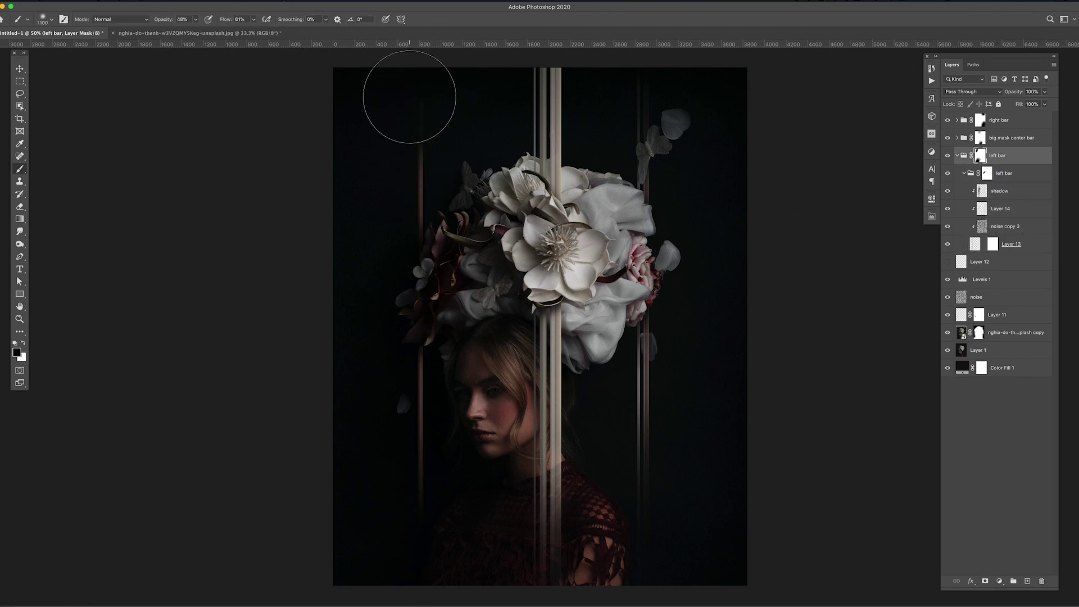
pyautogui.press(']')
pyautogui.press(']')
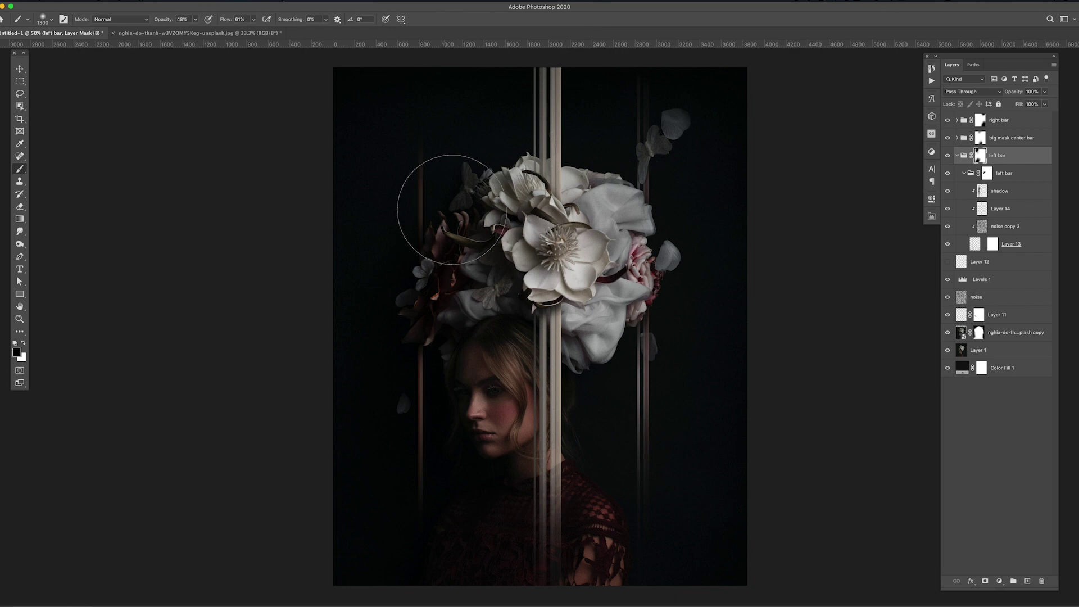
pyautogui.press('v')
# Add new Layer 15 above shadow, pick a pink colour, and set it to Linear Dodge
pyautogui.press('b')
pyautogui.click(1001, 191)
pyautogui.hotkey('ctrl', 'shift', 'alt', 'n')
pyautogui.scroll(1, 427, 416)
pyautogui.keyDown('alt'); pyautogui.click(427, 416); pyautogui.keyUp('alt')
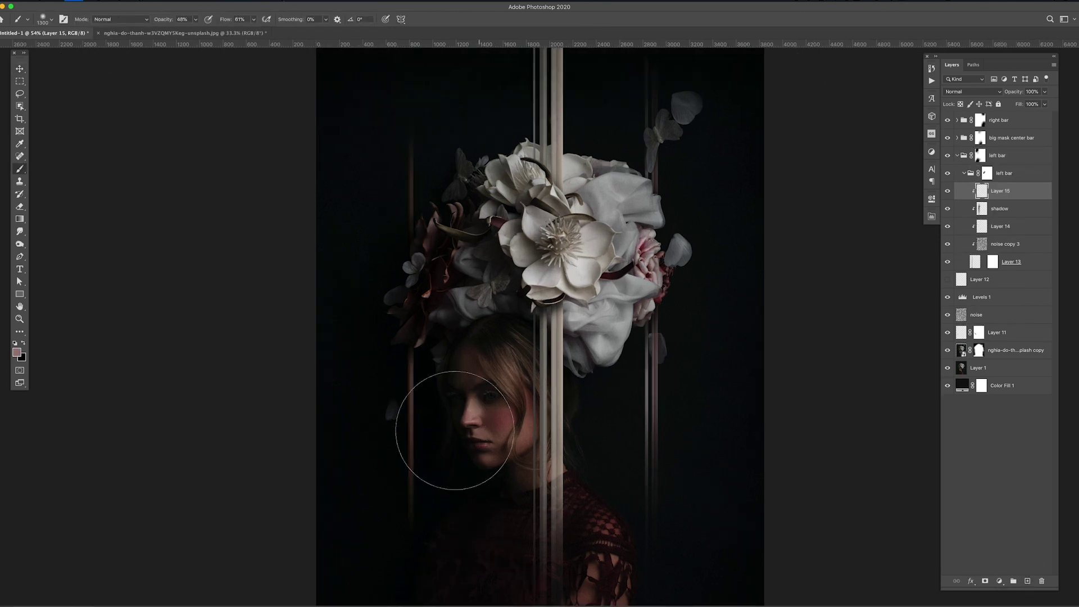
pyautogui.press('[')
pyautogui.press('[')
pyautogui.press('[')
pyautogui.click(964, 92)
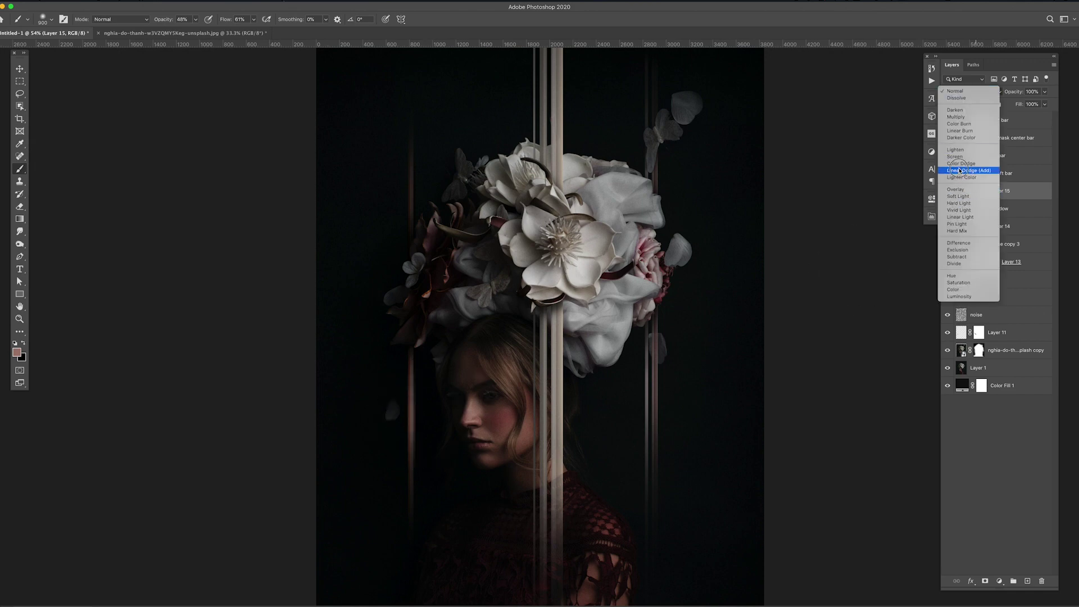
pyautogui.click(959, 170)
# Hide a tall strip of the left bar by filling it black on Layer 13's mask
pyautogui.press('m')
pyautogui.hscroll(-1, 540, 326)
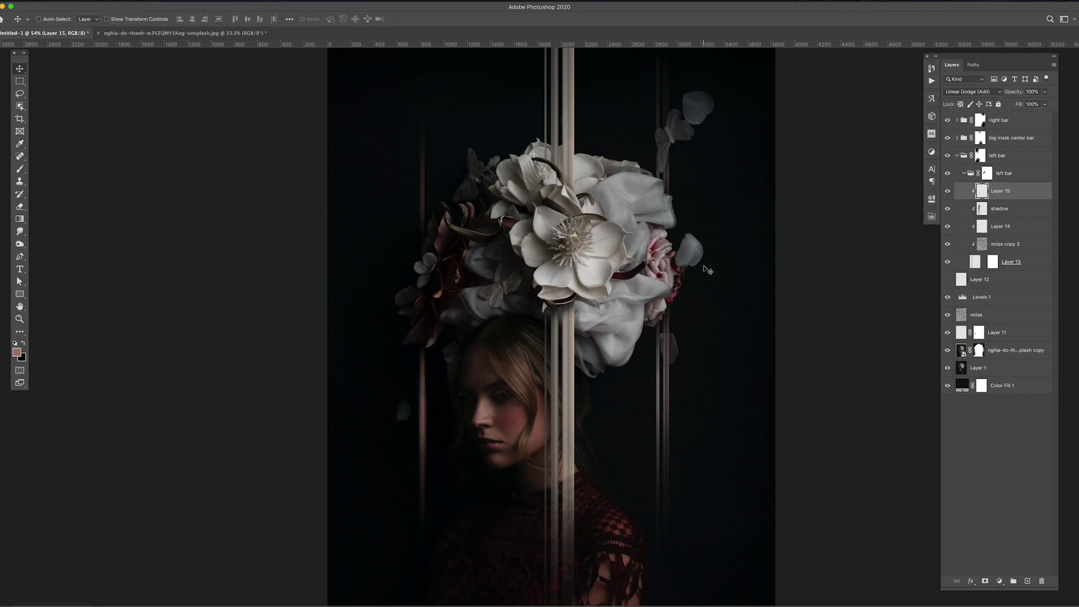
pyautogui.click(992, 261)
pyautogui.moveTo(482, 73)
pyautogui.mouseDown()
pyautogui.moveTo(427, 602)
pyautogui.moveTo(422, 587)
pyautogui.mouseUp()
pyautogui.scroll(-1, 413, 602)
pyautogui.hotkey('ctrl', 'BackSpace')
pyautogui.hotkey('ctrl', 'd')
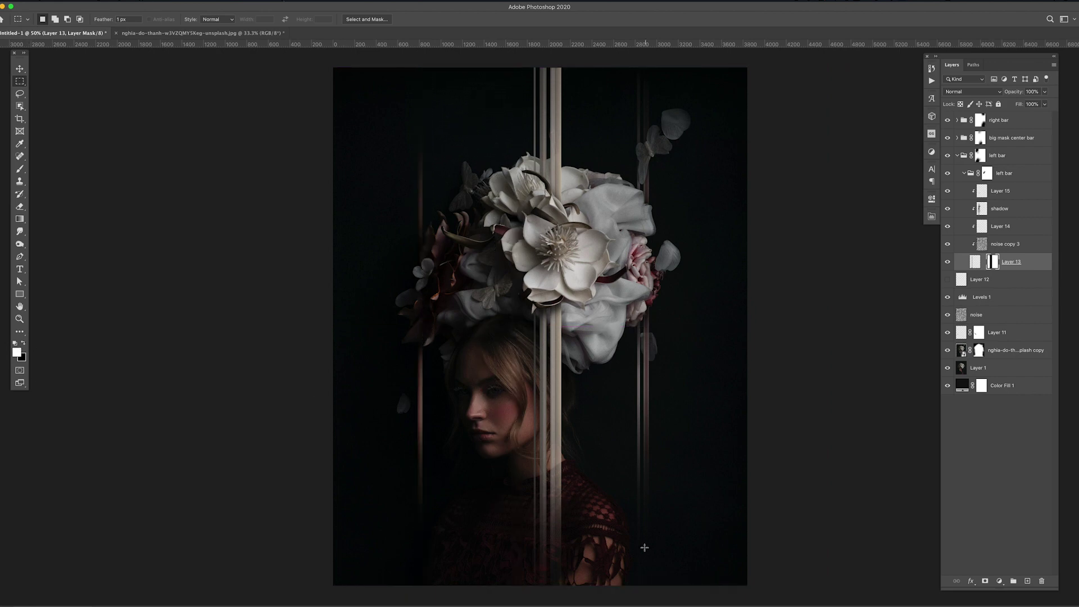
pyautogui.click(1008, 191)
pyautogui.press('v')
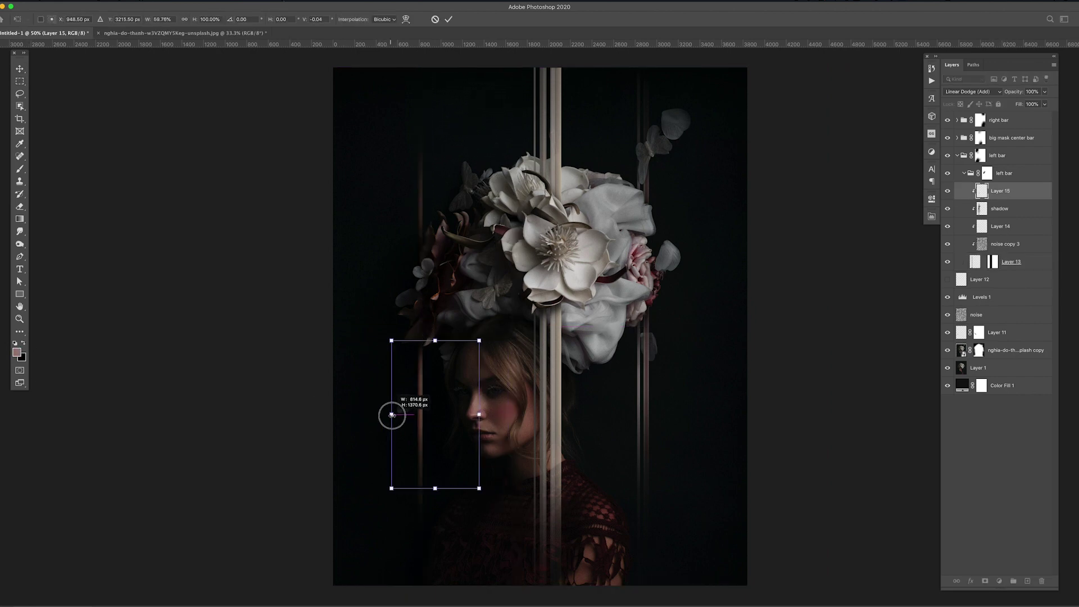
pyautogui.click(1006, 119)
# Add a dusty pink Color Fill layer set to Exclusion at about 9% fill
pyautogui.click(1000, 581)
pyautogui.click(1012, 433)
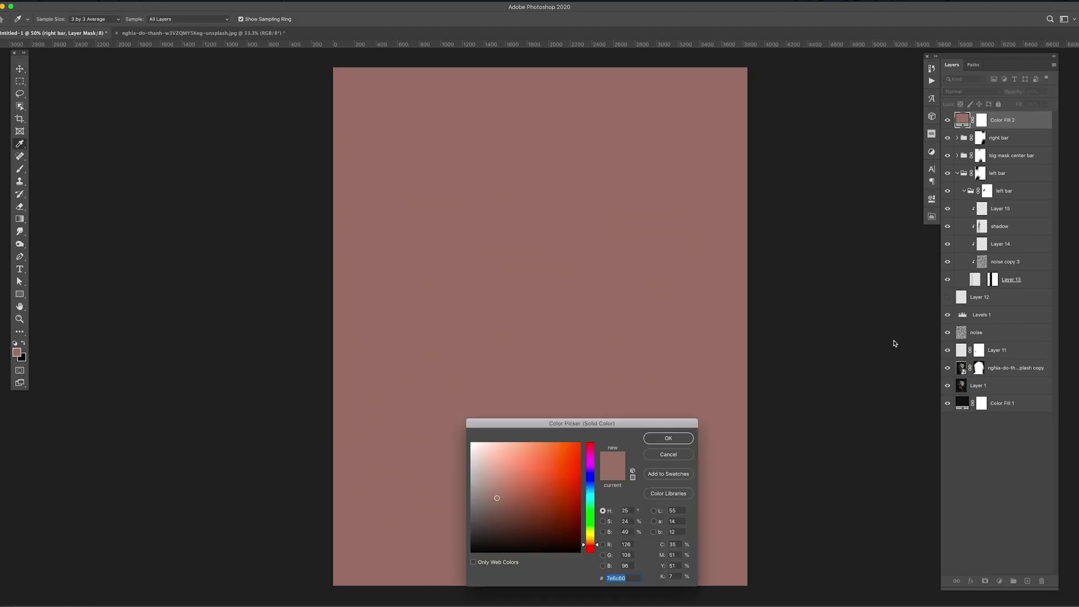
pyautogui.click(666, 440)
pyautogui.click(973, 92)
pyautogui.click(967, 252)
pyautogui.click(1007, 116)
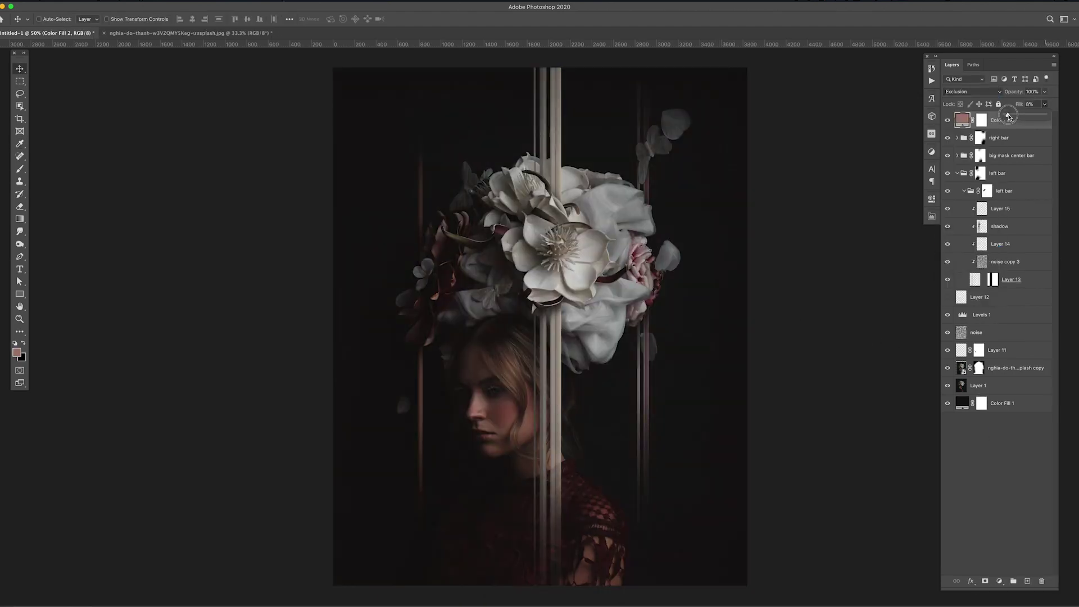
# Expand the center bar group and select its shadow layer
pyautogui.click(958, 156)
pyautogui.click(999, 190)
pyautogui.press('b')
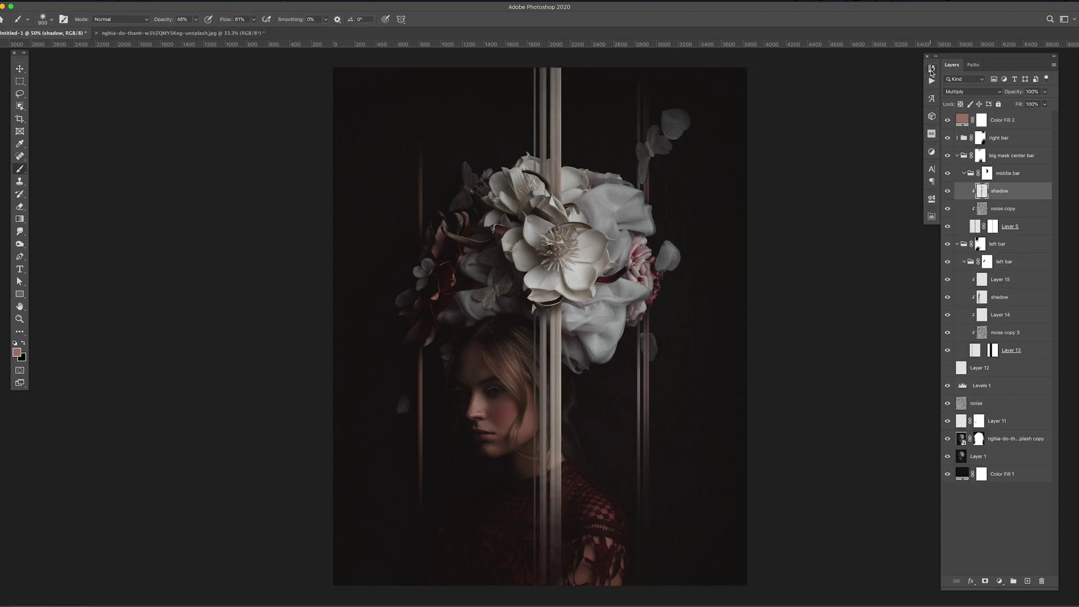
pyautogui.press('v')
# Darken Levels 1 midtones slightly and mask it to keep the face and hair bright
pyautogui.doubleClick(963, 386)
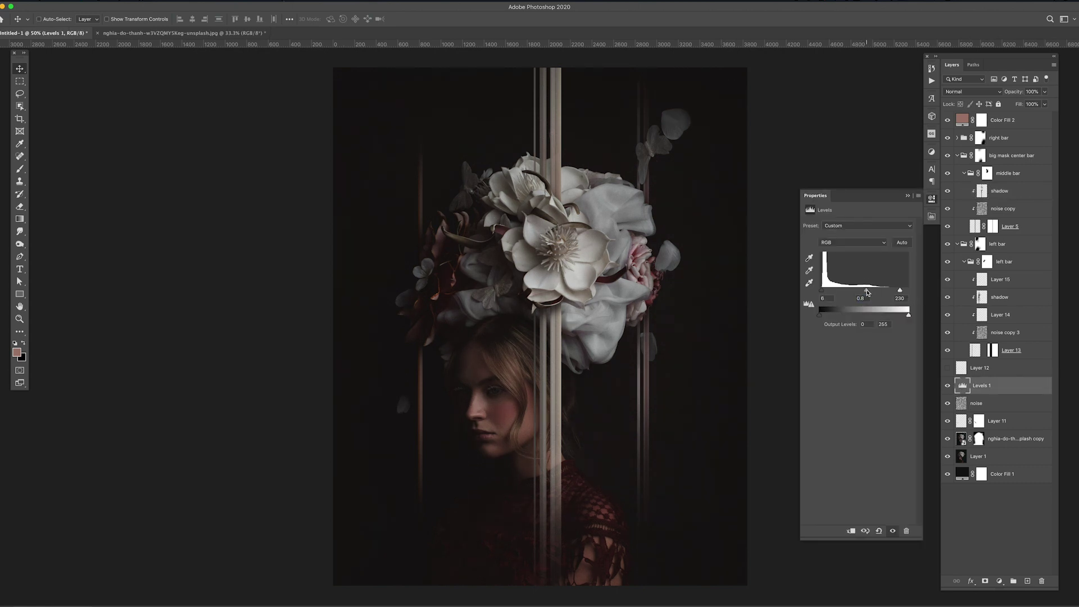
pyautogui.moveTo(866, 290); pyautogui.dragTo(869, 290)
pyautogui.click(985, 581)
pyautogui.press('b')
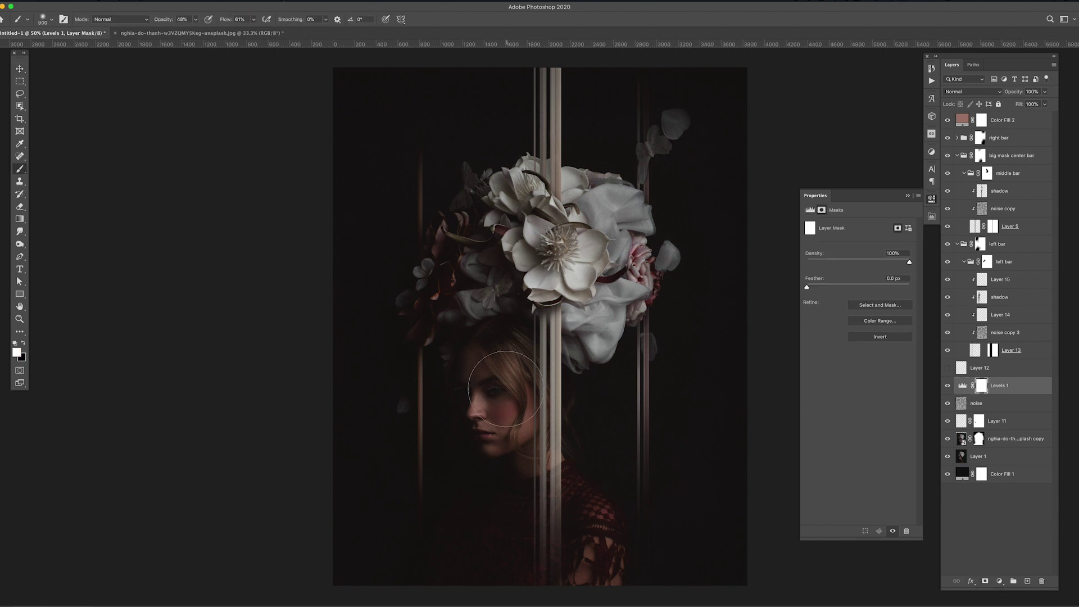
pyautogui.press('d')
pyautogui.press('x')
pyautogui.moveTo(494, 348)
pyautogui.mouseDown()
pyautogui.moveTo(508, 498)
pyautogui.moveTo(599, 375)
pyautogui.mouseUp()
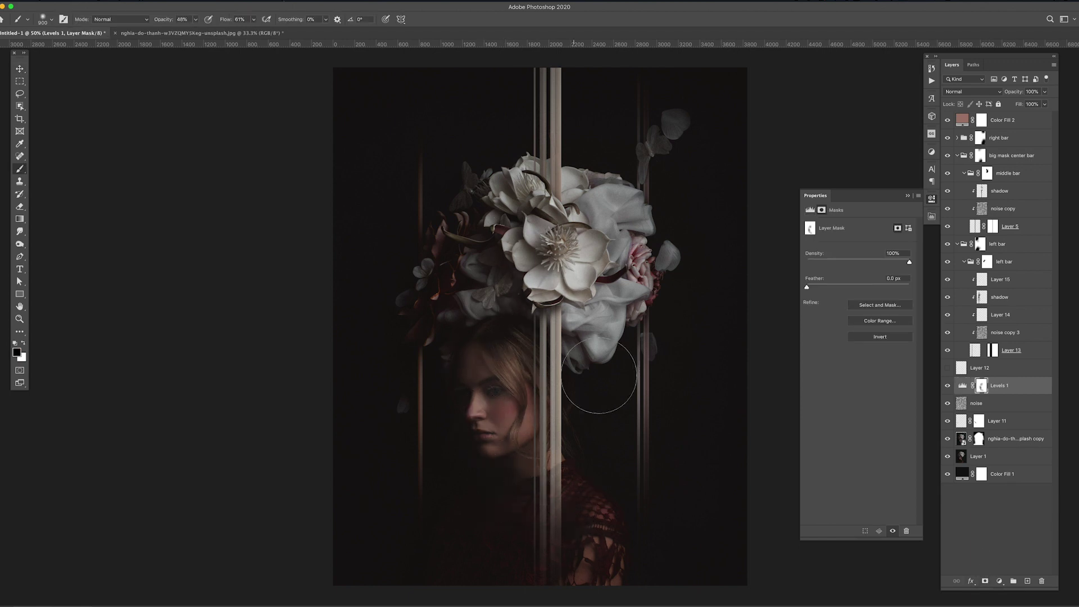
pyautogui.moveTo(501, 337); pyautogui.dragTo(458, 385)
pyautogui.press('x')
pyautogui.press('[')
pyautogui.press('[')
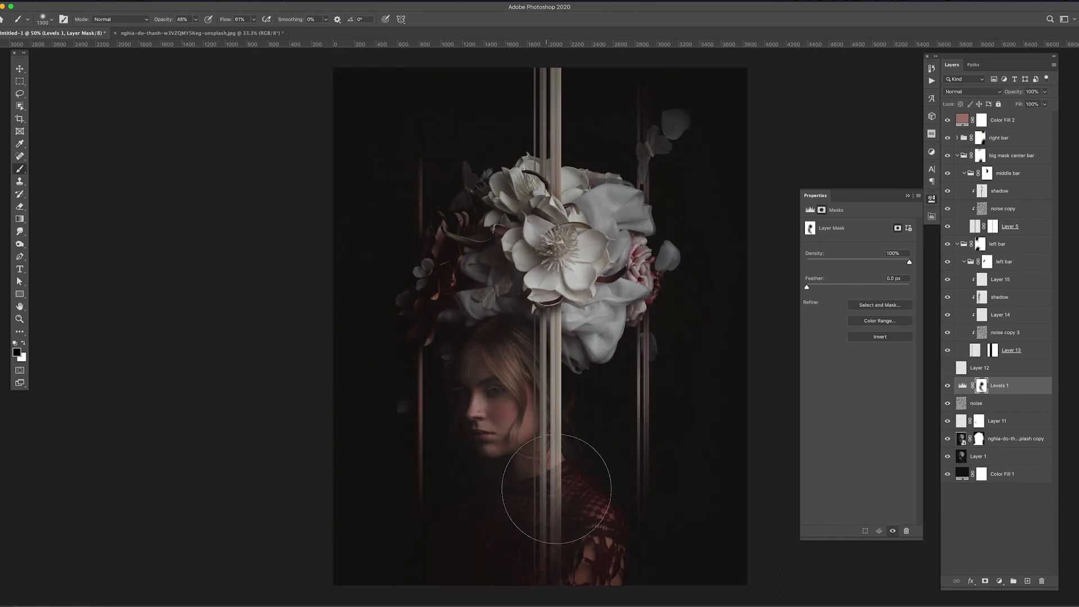
# Recolour Color Fill 2, trying green before shifting back toward pink
pyautogui.click(932, 198)
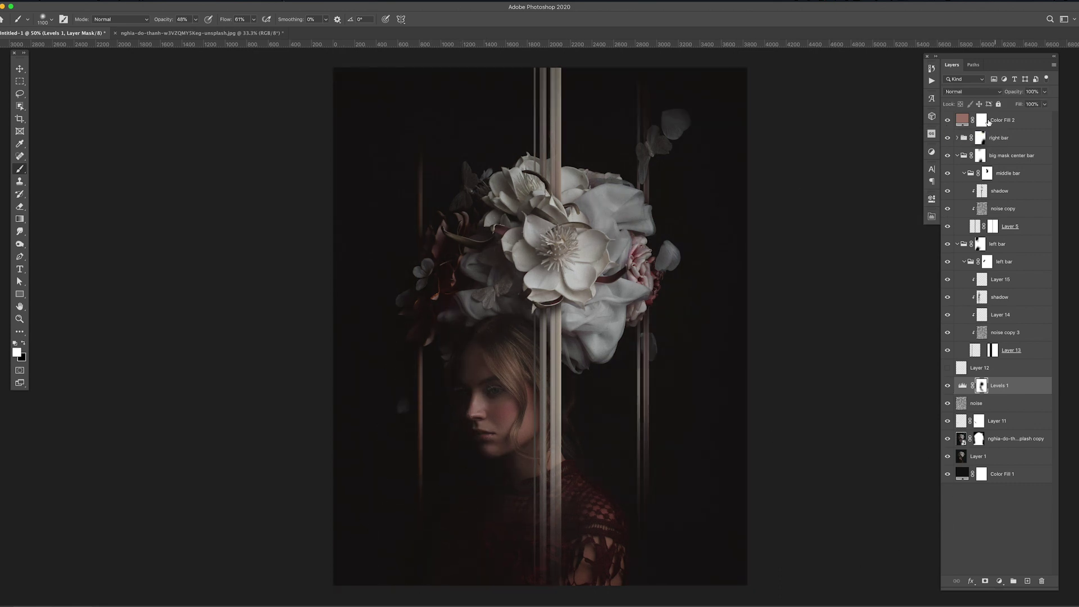
pyautogui.doubleClick(964, 120)
pyautogui.moveTo(362, 279); pyautogui.dragTo(298, 256)
pyautogui.click(264, 341)
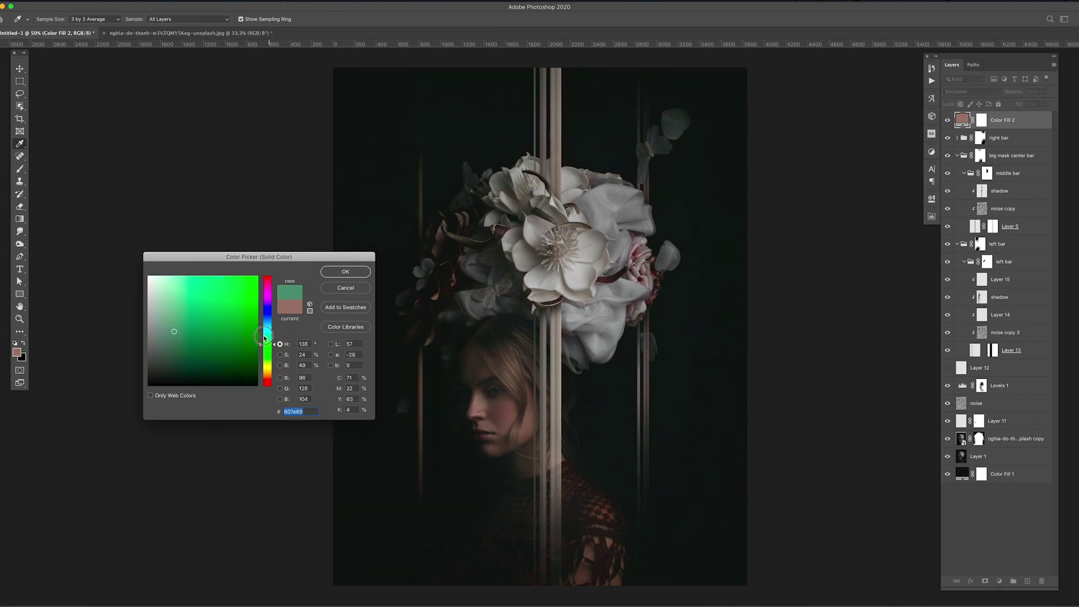
pyautogui.moveTo(262, 353); pyautogui.dragTo(264, 289)
pyautogui.click(360, 288)
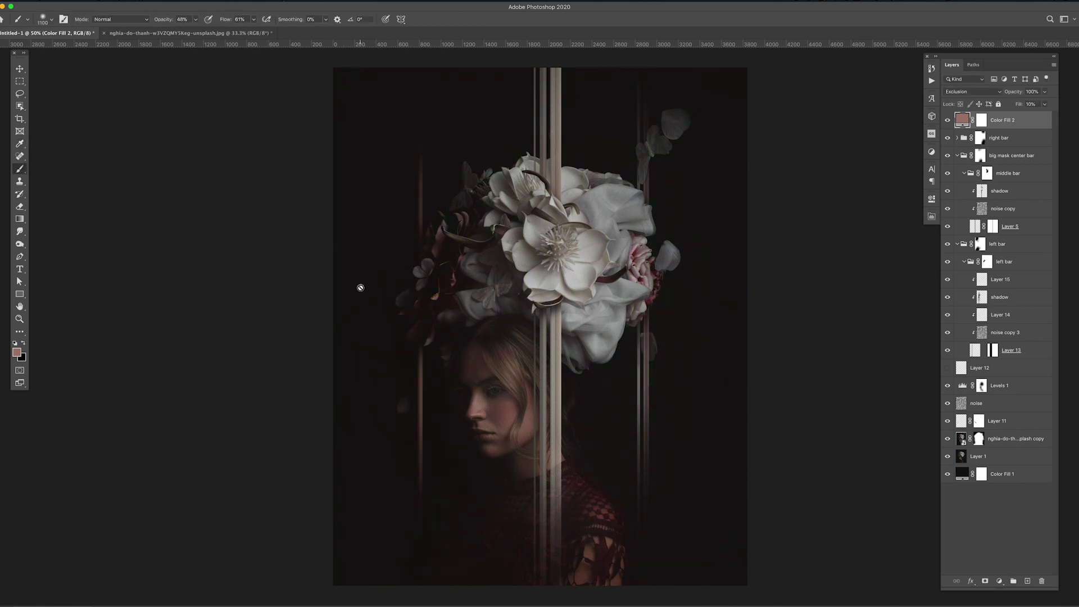
# Add a Levels 2 adjustment at the top of the stack
pyautogui.press('v')
pyautogui.click(999, 581)
pyautogui.click(1012, 476)
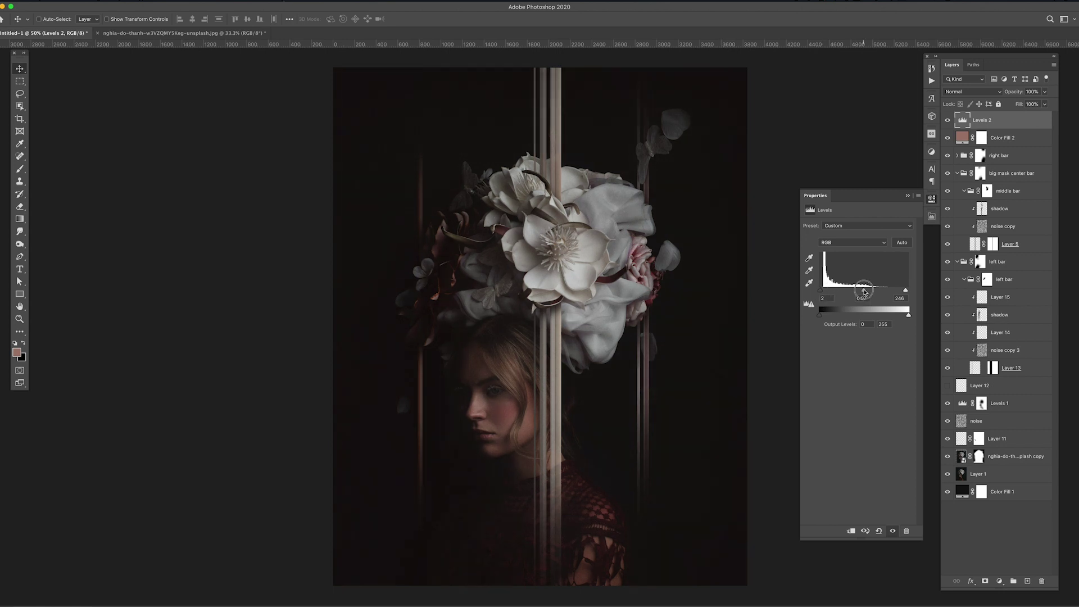
# Add a mask to the noise layer and set black as the painting colour
pyautogui.click(976, 421)
pyautogui.click(1044, 92)
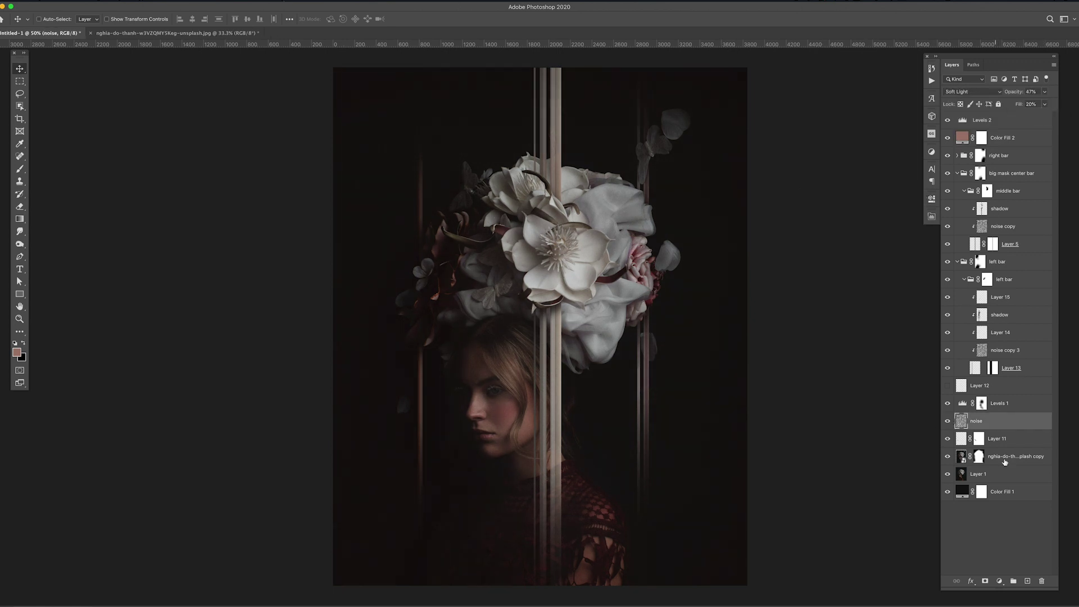
pyautogui.click(984, 581)
pyautogui.press('b')
pyautogui.press('d')
pyautogui.press('x')
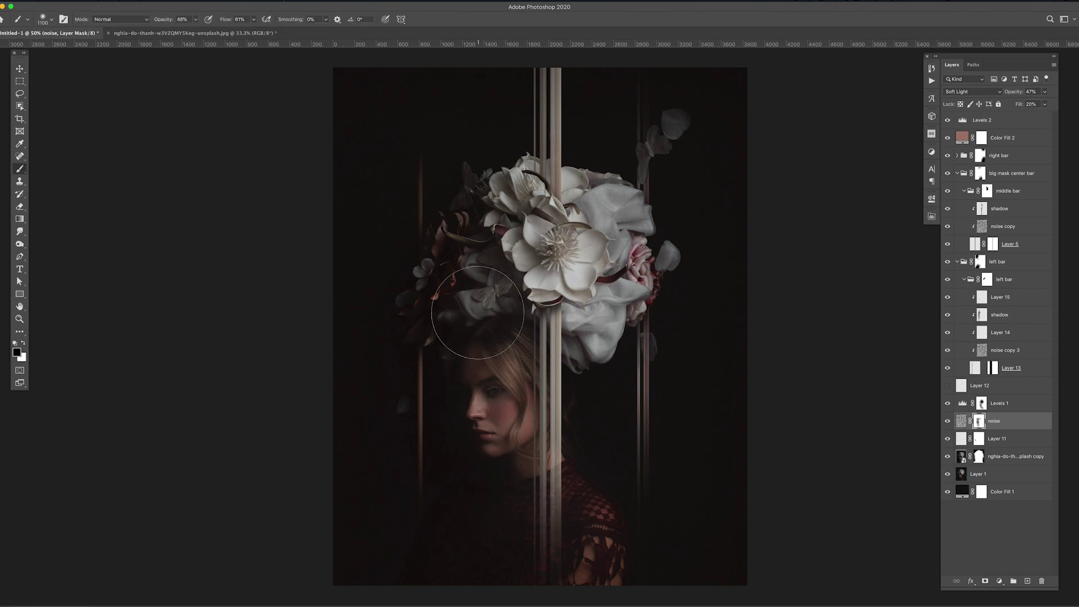
# Select the right bar group's mask, briefly preview the base photo, and expand the group
pyautogui.press('v')
pyautogui.click(1007, 139)
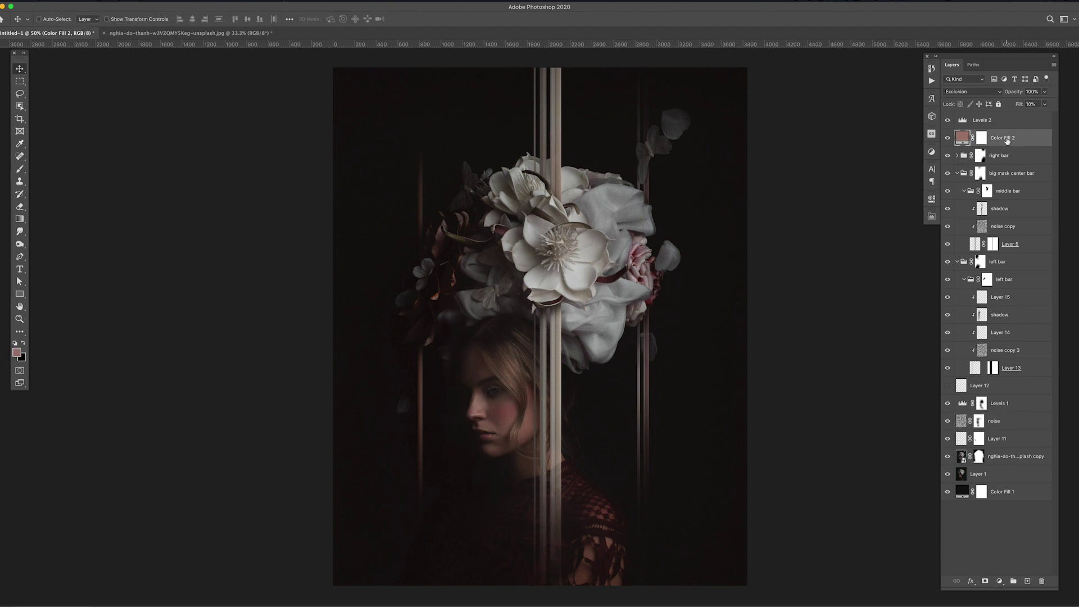
pyautogui.click(980, 156)
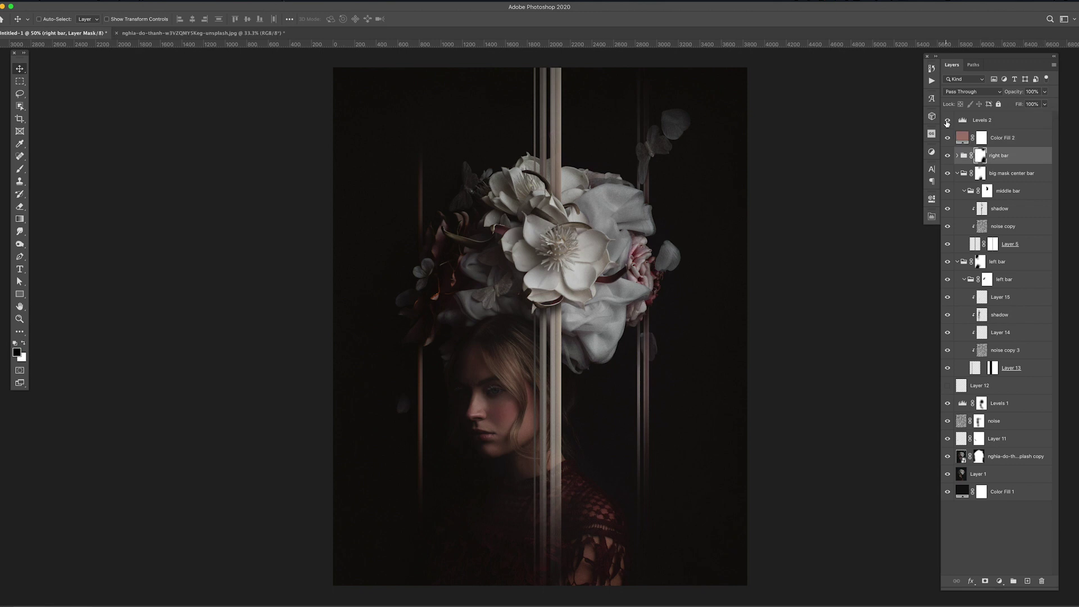
pyautogui.keyDown('alt'); pyautogui.click(948, 475); pyautogui.keyUp('alt')
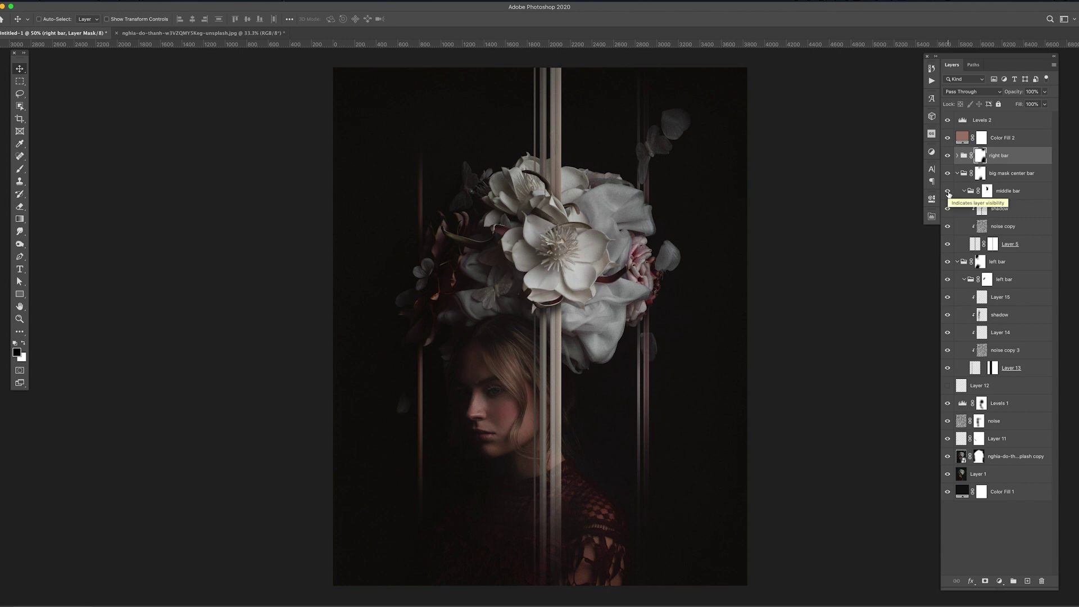
pyautogui.click(1003, 191)
# Choose a dark painting colour from the colour picker
pyautogui.press('i')
pyautogui.click(16, 352)
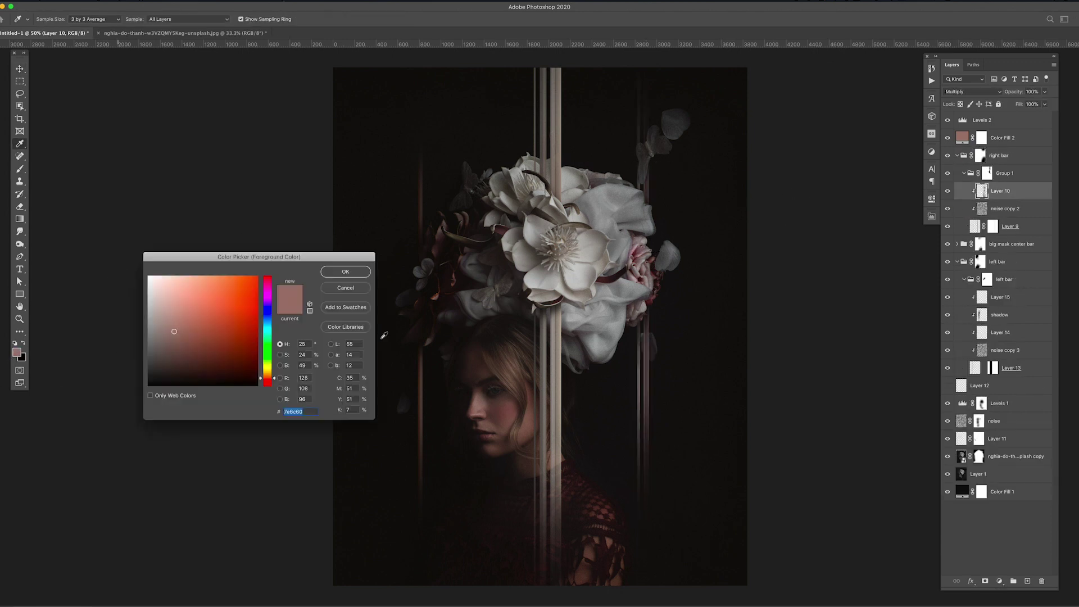
pyautogui.click(346, 273)
pyautogui.press('b')
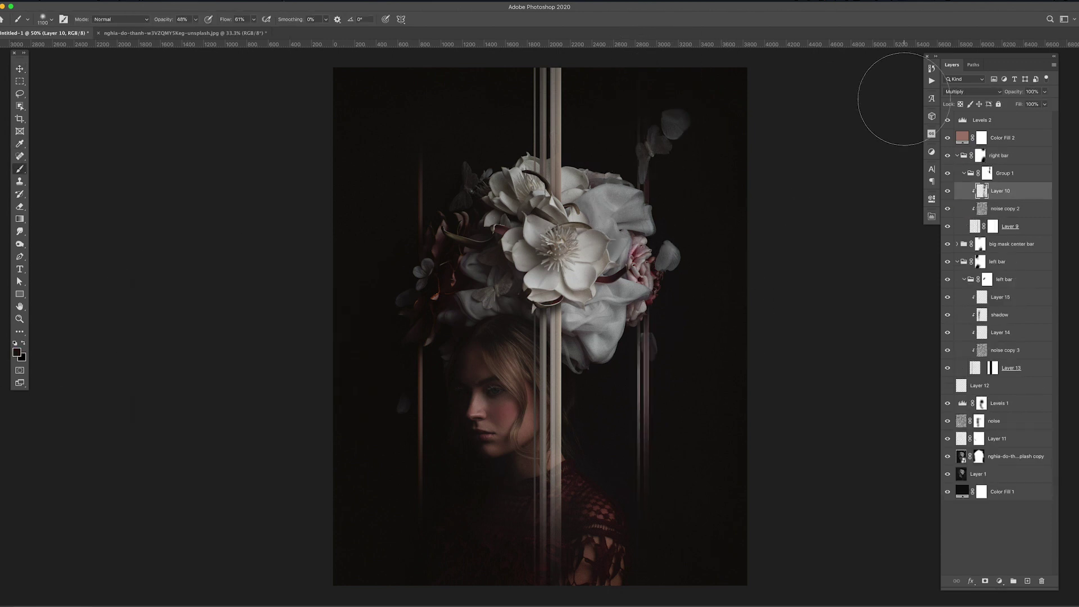
pyautogui.press('v')
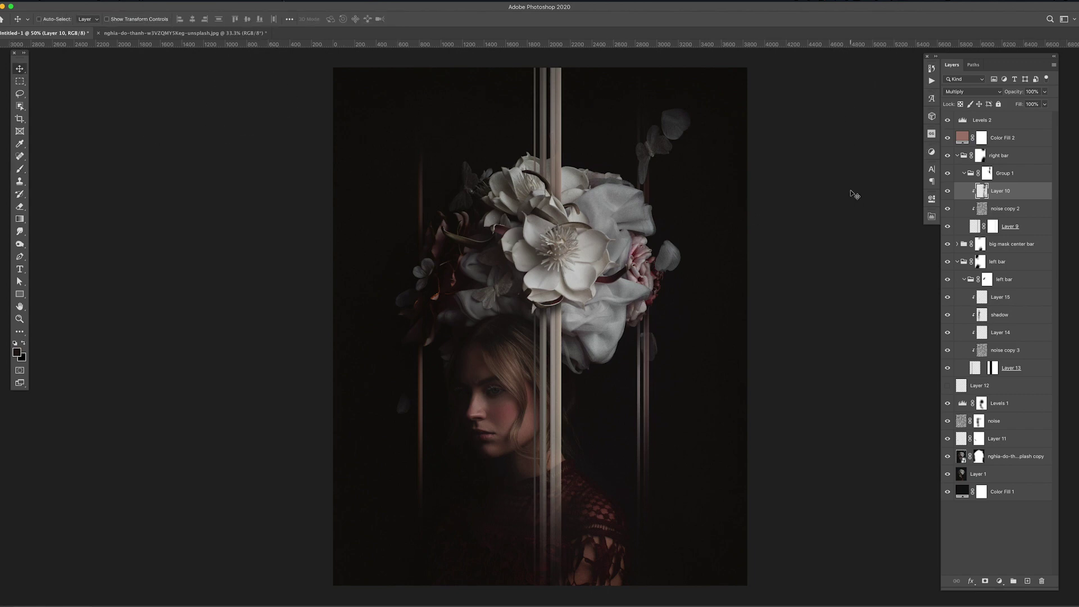